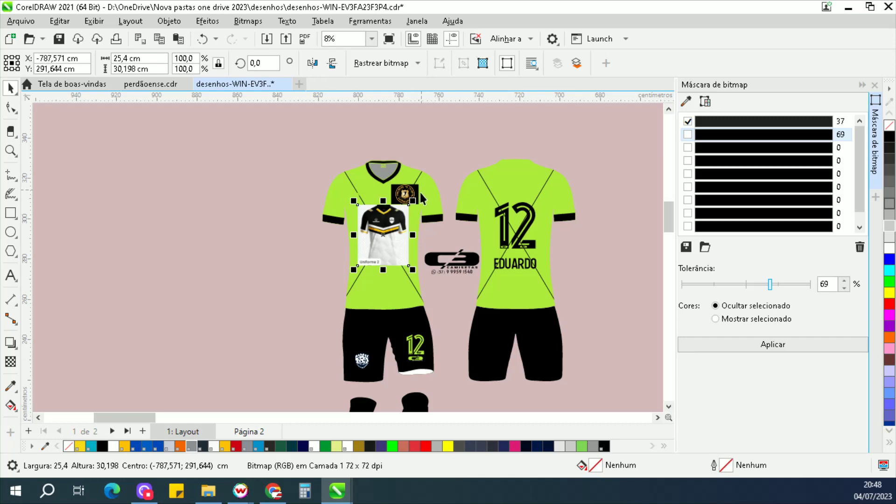
# - Enlarge the shirt reference image to about 77.9 × 92.6 cm and place it to the left of the green jersey front
pyautogui.moveTo(413, 201); pyautogui.dragTo(461, 142)
pyautogui.moveTo(372, 284); pyautogui.dragTo(226, 264)
pyautogui.scroll(6, 226, 264)
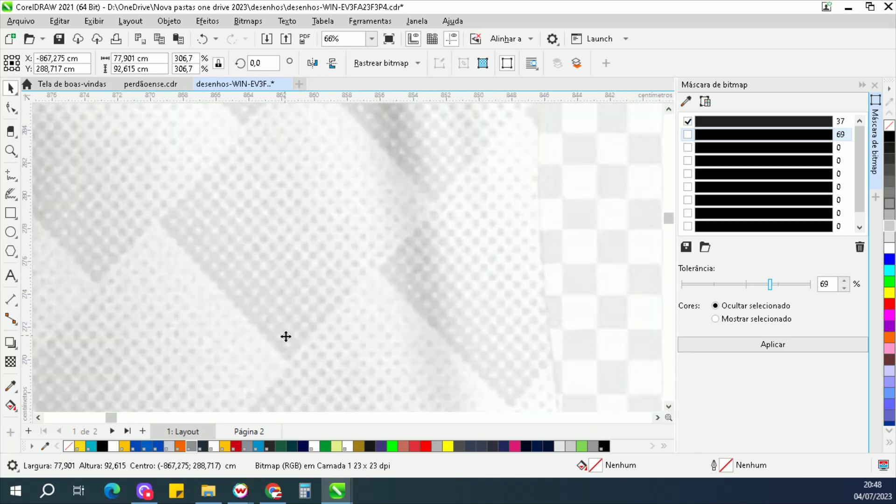
pyautogui.scroll(-5, 322, 269)
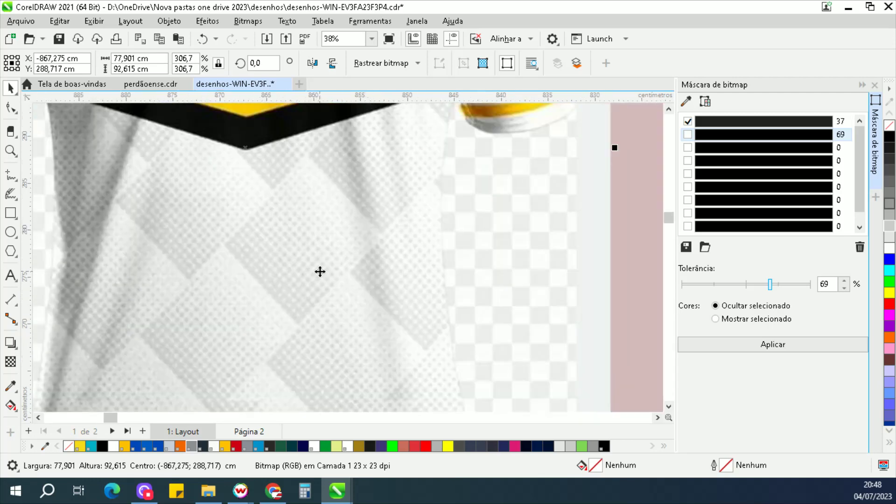
pyautogui.moveTo(322, 269); pyautogui.dragTo(331, 247)
pyautogui.scroll(-3, 310, 301)
pyautogui.scroll(2, 281, 210)
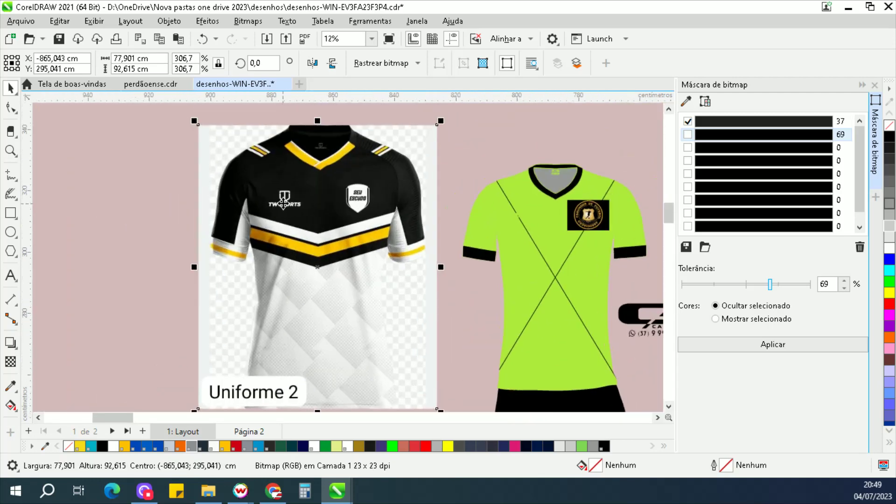
# - Switch to the WhatsApp chat in the browser and read the customer's colour and kit requests below the Uniforme 2 reference image
pyautogui.scroll(-2, 252, 255)
pyautogui.scroll(3, 422, 180)
pyautogui.scroll(1, 422, 185)
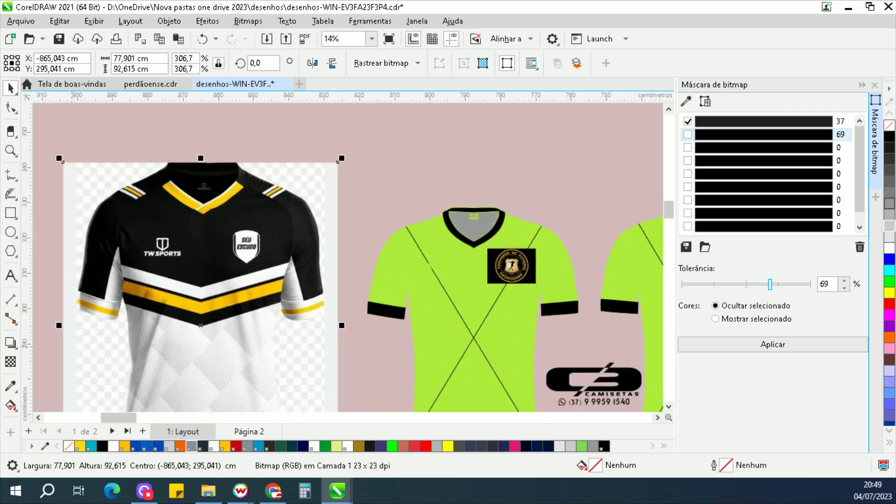
pyautogui.scroll(2, 492, 263)
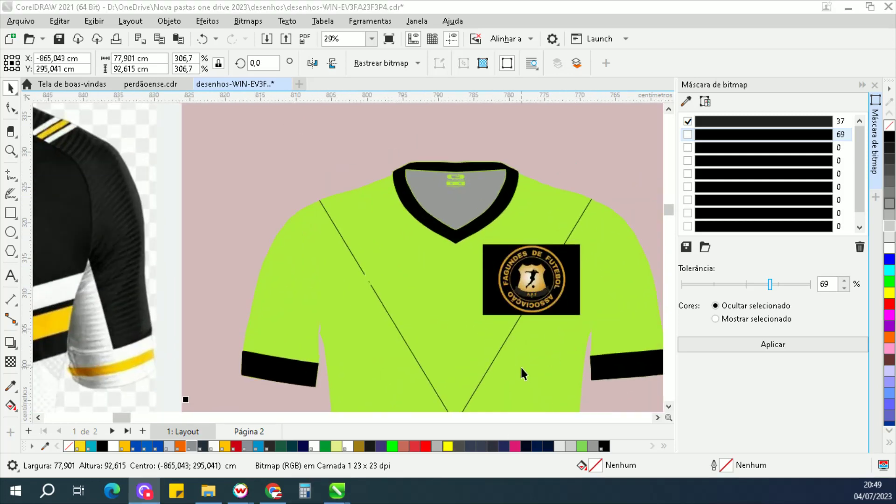
pyautogui.hotkey('alt', 'Tab')
pyautogui.scroll(10, 444, 275)
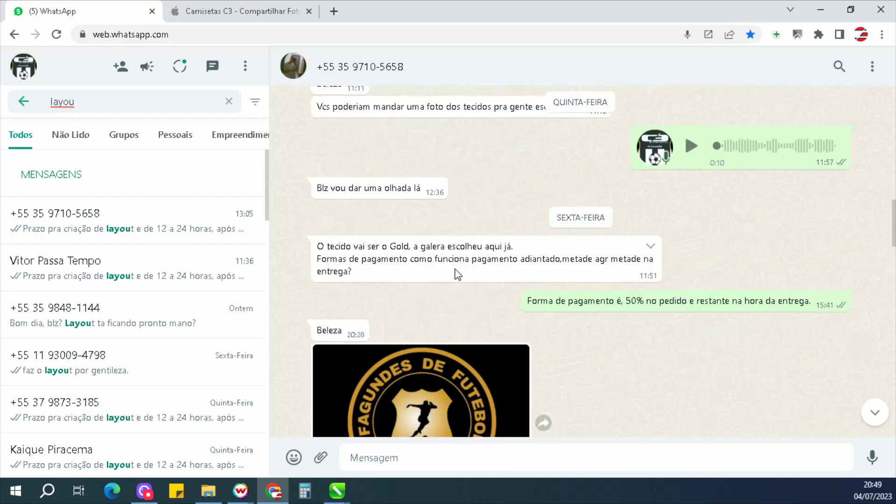
pyautogui.scroll(-10, 456, 274)
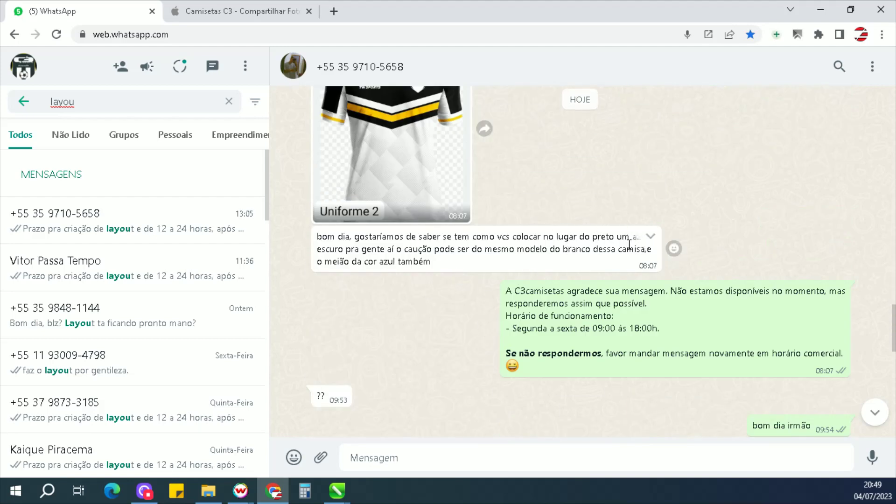
pyautogui.hotkey('alt', 'Tab')
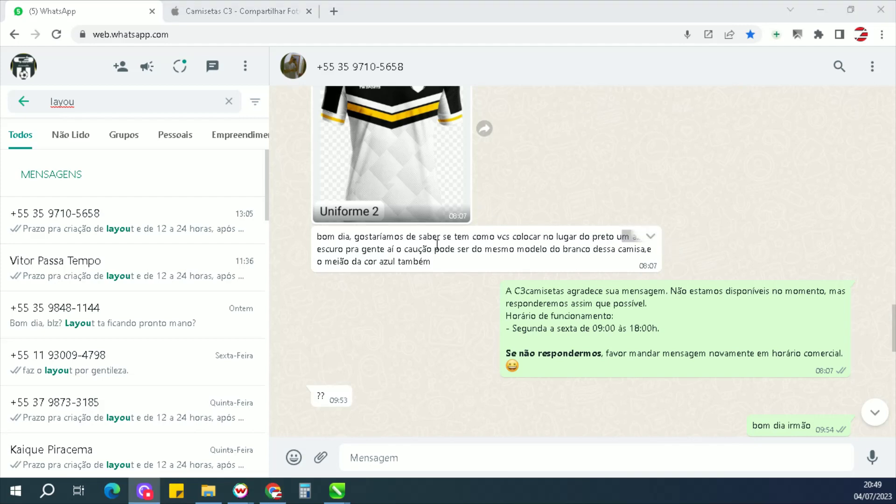
# - Return to CorelDRAW and examine the reference shirt's chevron stripes, logos and dotted diamond pattern up close
pyautogui.scroll(-1, 509, 279)
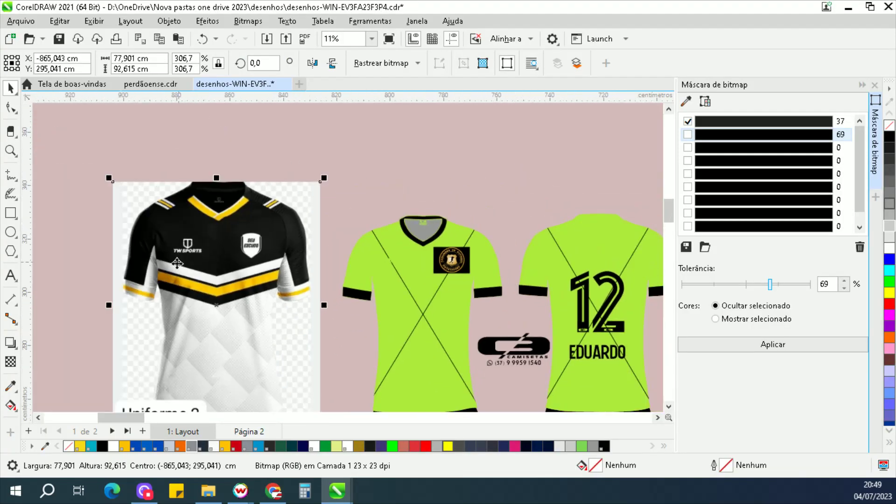
pyautogui.scroll(2, 257, 276)
pyautogui.scroll(-3, 225, 210)
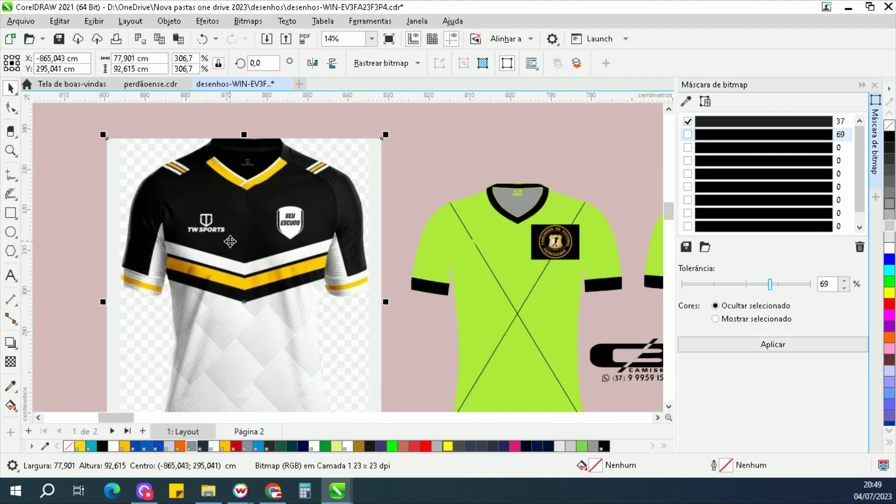
pyautogui.click(556, 186)
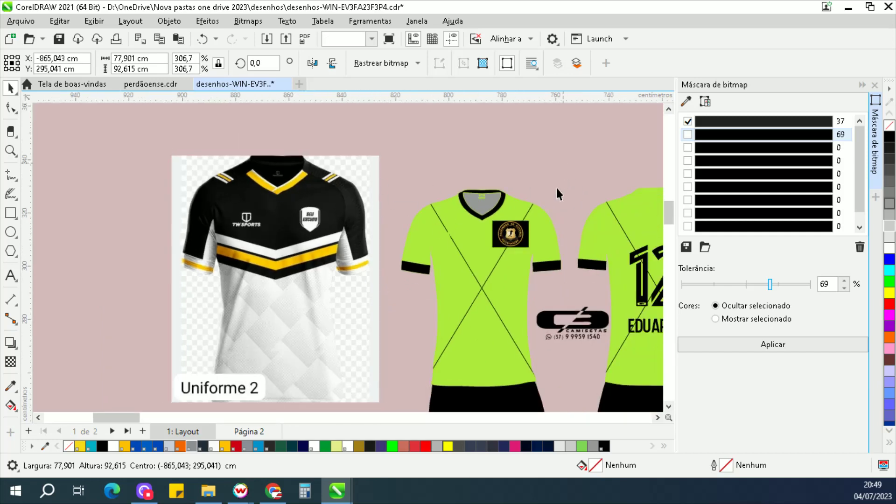
pyautogui.scroll(10, 269, 333)
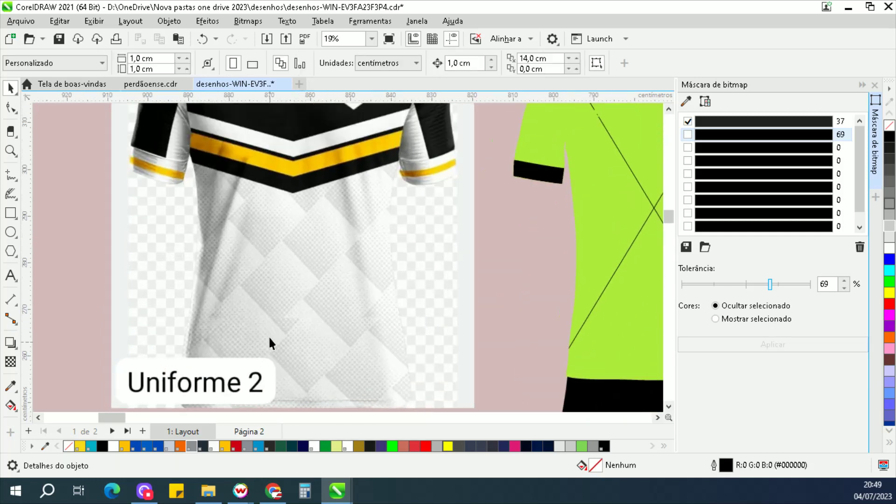
pyautogui.scroll(-2, 280, 307)
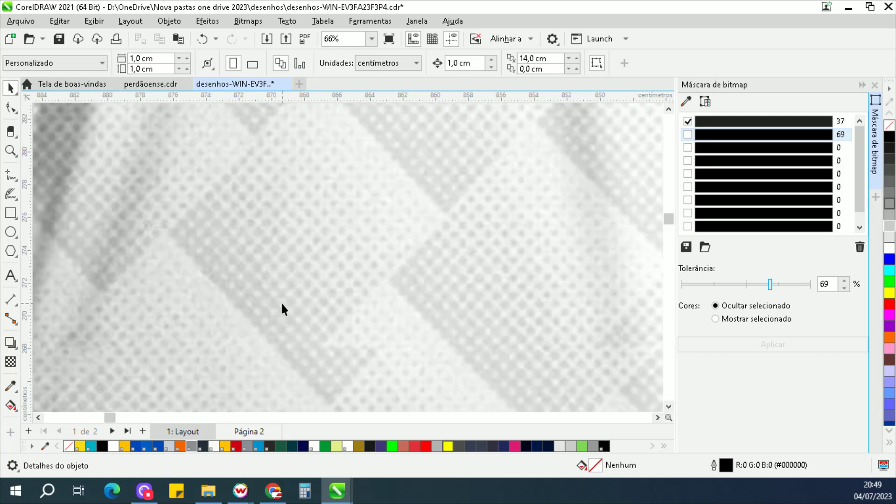
pyautogui.scroll(-3, 262, 256)
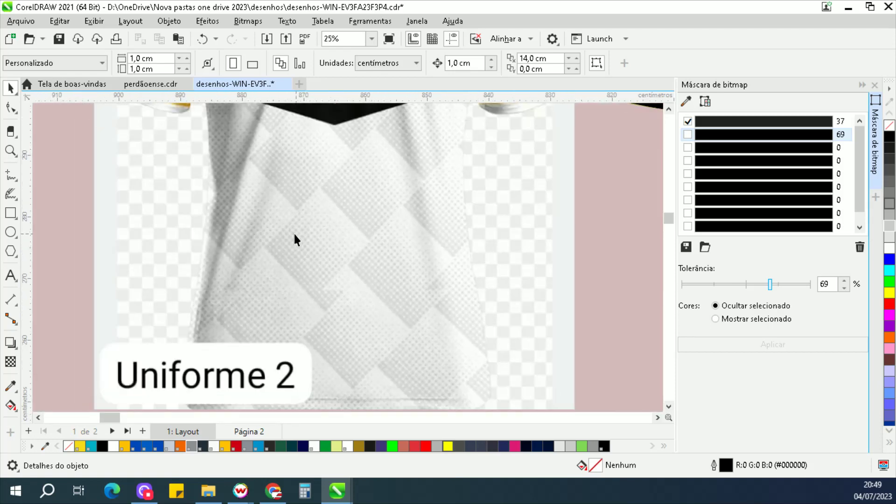
pyautogui.scroll(-1, 266, 279)
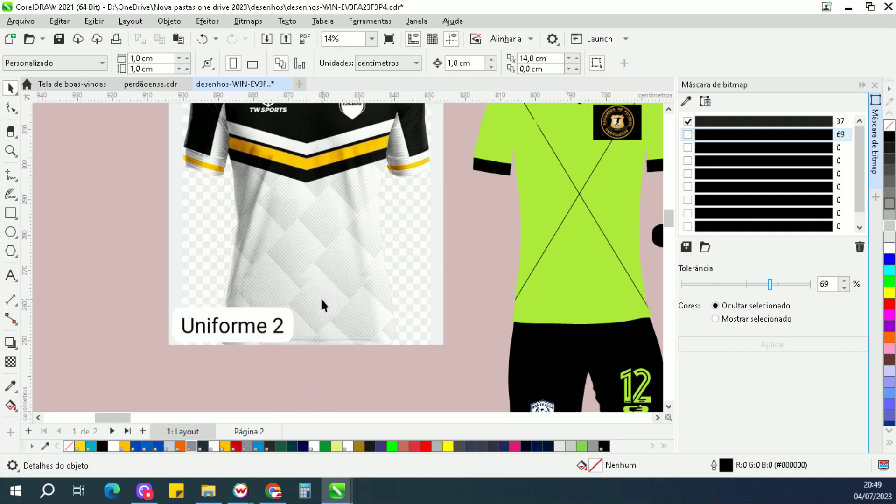
pyautogui.scroll(-1, 322, 301)
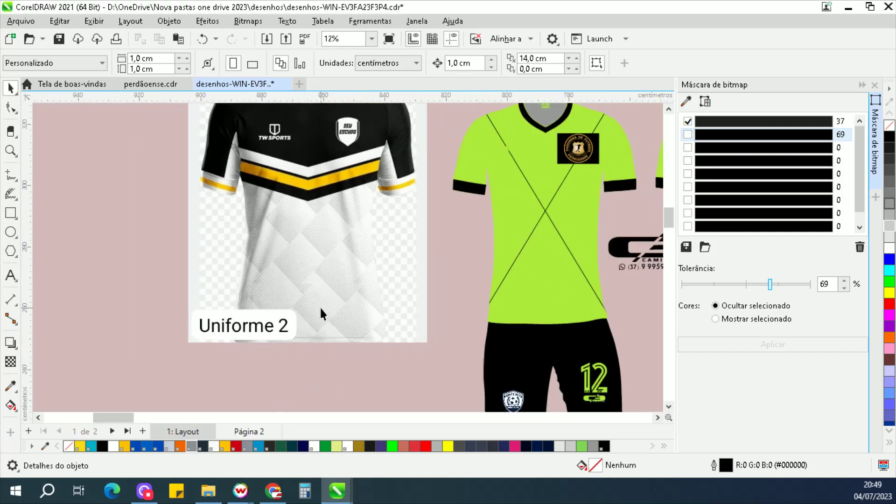
pyautogui.scroll(3, 320, 307)
pyautogui.scroll(-2, 344, 288)
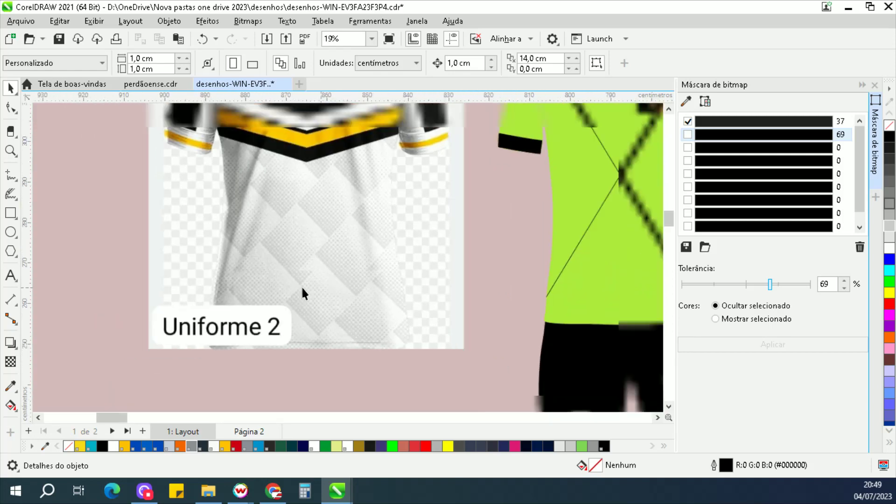
pyautogui.scroll(-3, 303, 293)
pyautogui.scroll(4, 262, 297)
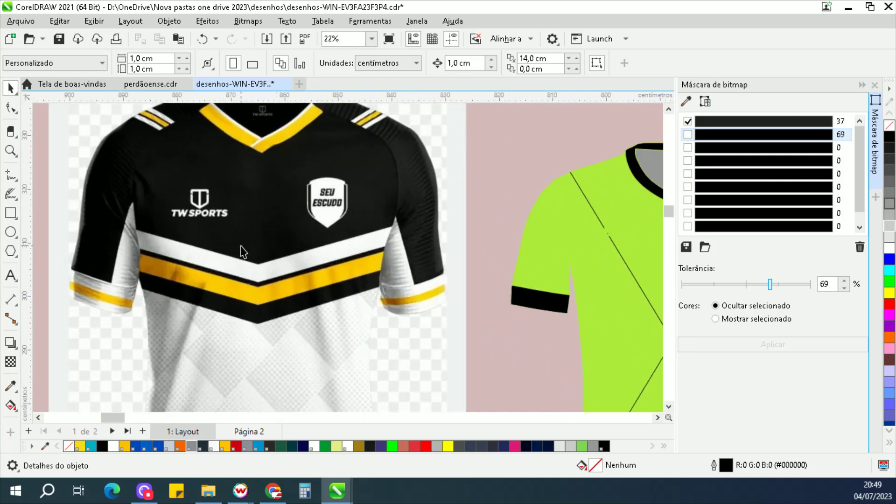
pyautogui.scroll(-2, 242, 252)
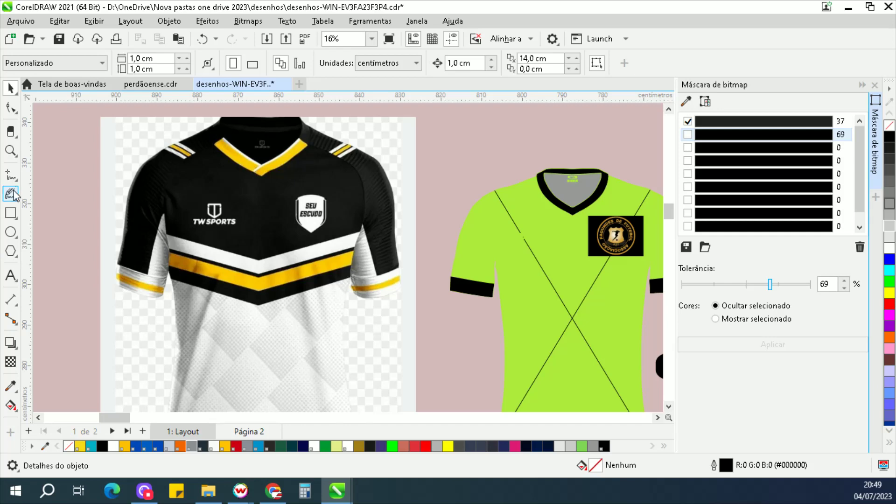
# - Draw a rectangle about 26.5 × 3.5 cm over the reference shirt's chest and fill it white
pyautogui.click(11, 212)
pyautogui.scroll(2, 185, 245)
pyautogui.moveTo(155, 229); pyautogui.dragTo(319, 252)
pyautogui.scroll(3, 319, 252)
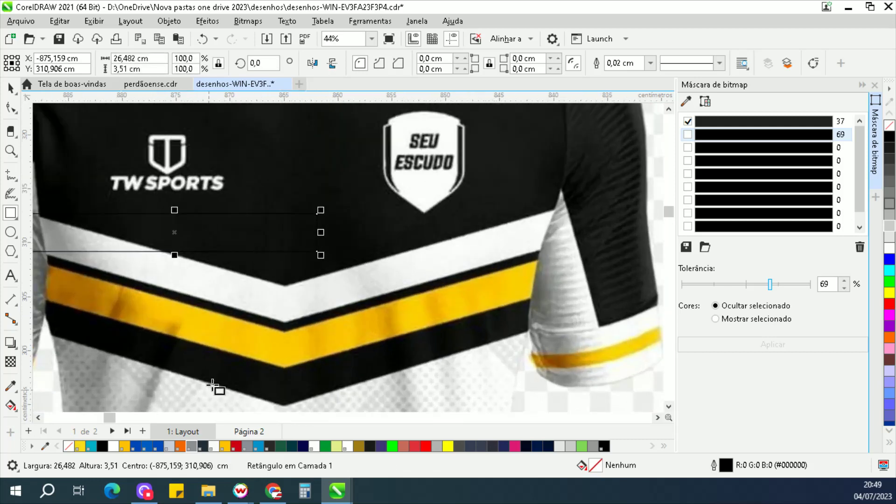
pyautogui.press('space')
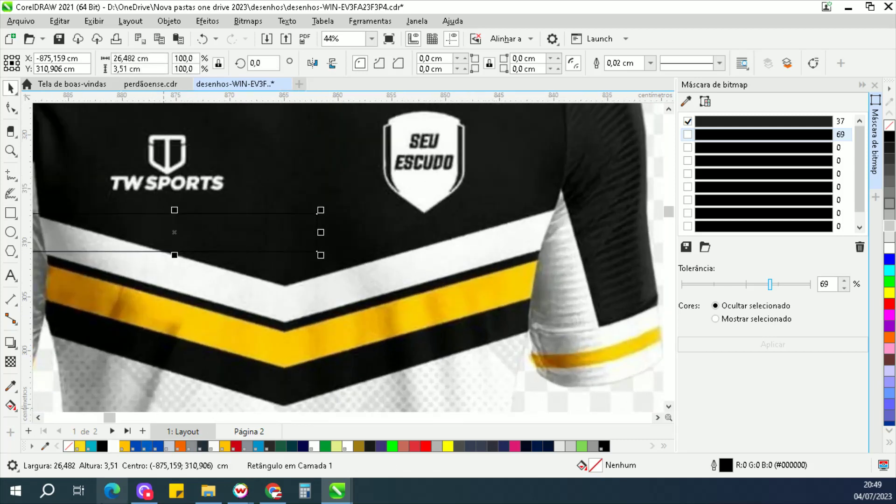
pyautogui.click(112, 445)
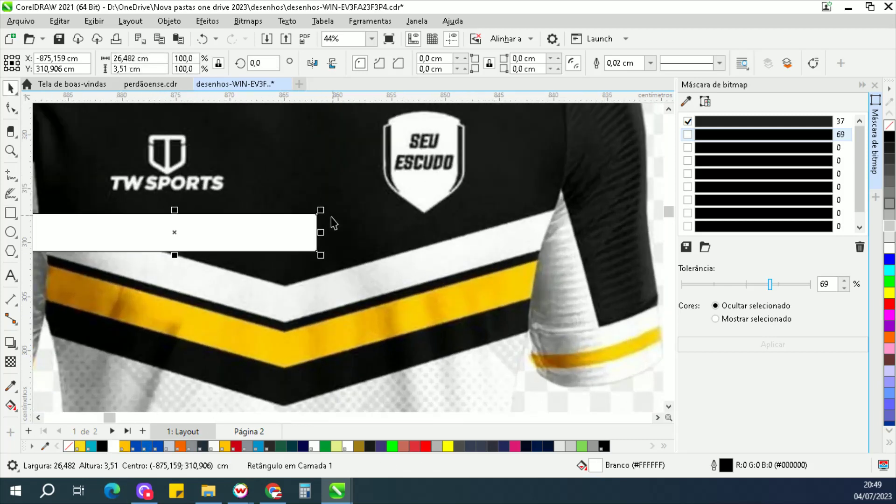
# - Skew the white rectangle vertically so its right end drops to match the slope of the white chest stripe
pyautogui.click(310, 232)
pyautogui.moveTo(323, 229); pyautogui.dragTo(306, 317)
pyautogui.scroll(-2, 327, 296)
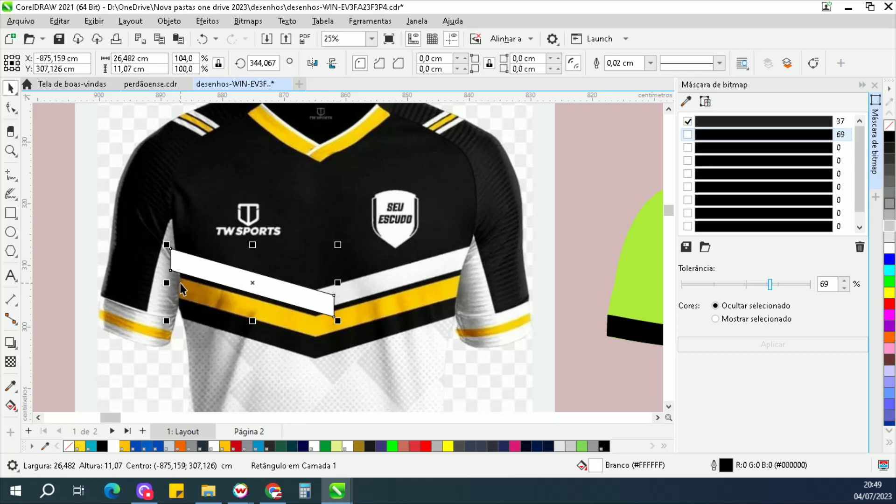
# - Create a mirrored copy of the slanted bar on its right side and weld both halves into one chevron
pyautogui.moveTo(166, 283); pyautogui.dragTo(508, 283)
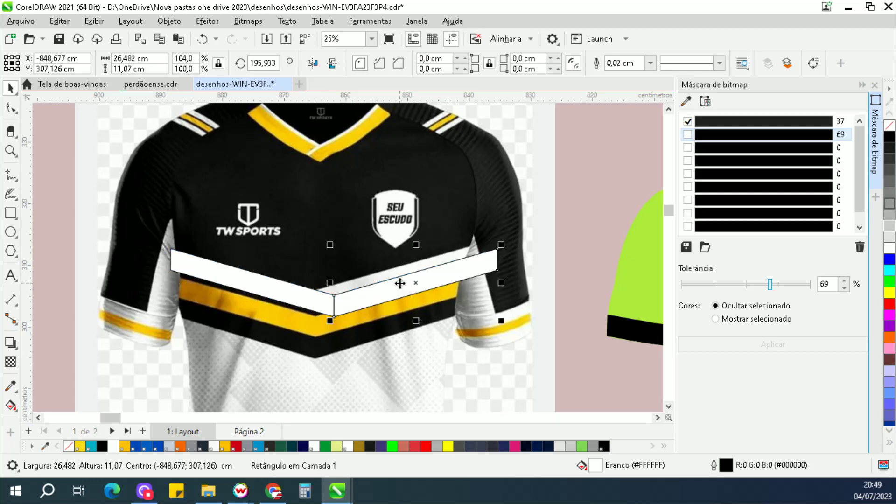
pyautogui.scroll(2, 410, 285)
pyautogui.keyDown('shift'); pyautogui.click(248, 320); pyautogui.keyUp('shift')
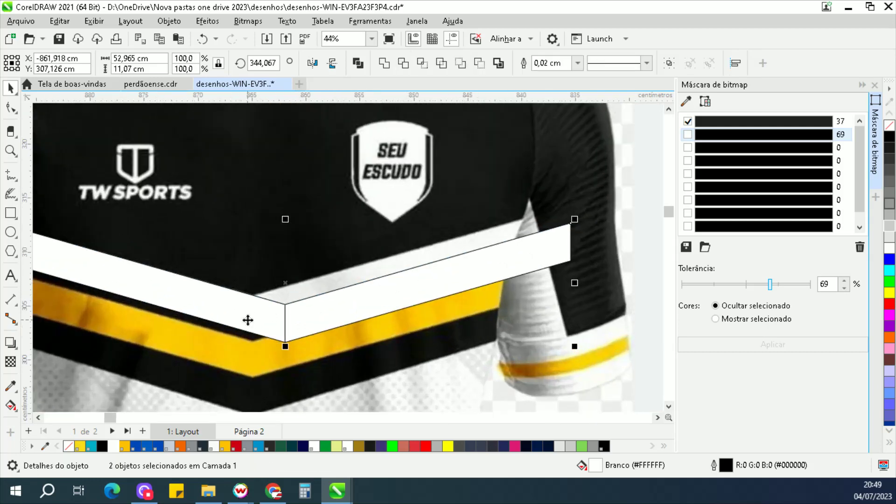
pyautogui.click(384, 63)
# - Move the white chevron over the reference shirt's white stripe, aligning its point with the stripe's centre
pyautogui.scroll(-1, 434, 268)
pyautogui.moveTo(435, 278); pyautogui.dragTo(411, 277)
pyautogui.scroll(4, 357, 299)
pyautogui.moveTo(358, 299); pyautogui.dragTo(364, 285)
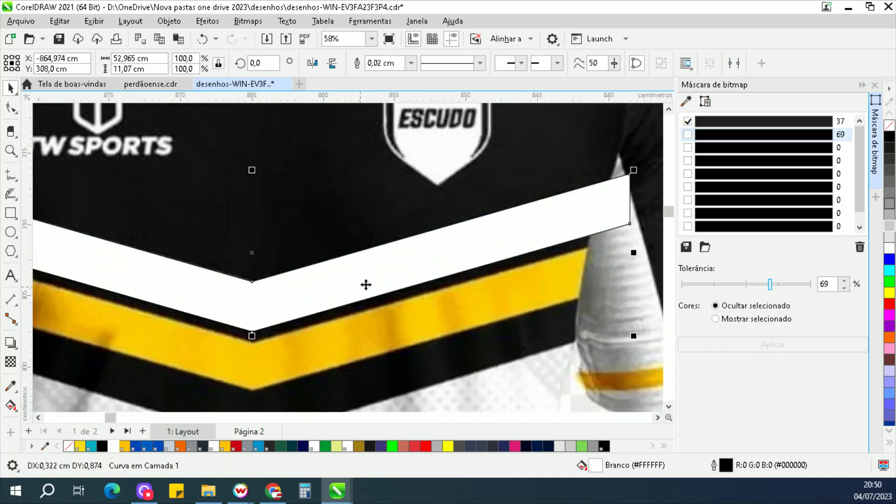
# - Duplicate the white chevron twice downward to cover the yellow stripe and the lower black stripe
pyautogui.scroll(-3, 405, 196)
pyautogui.scroll(1, 371, 258)
pyautogui.scroll(1, 371, 263)
pyautogui.moveTo(377, 236); pyautogui.dragTo(400, 300)
pyautogui.scroll(-2, 382, 288)
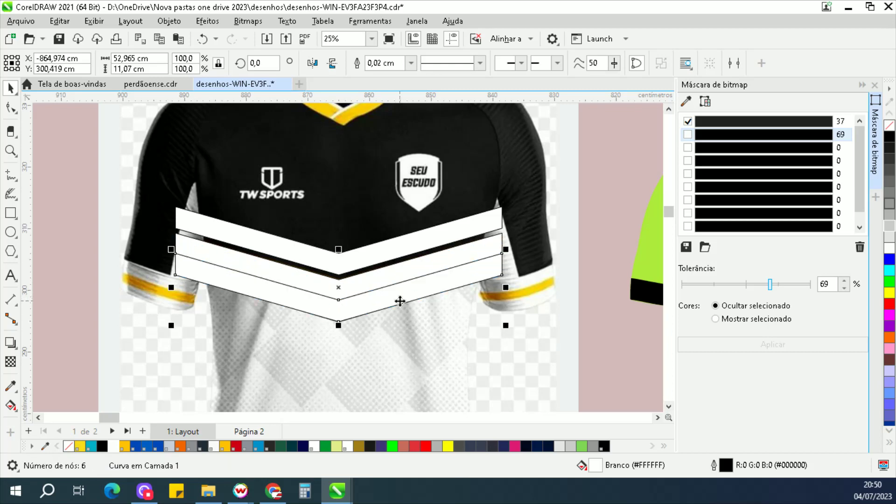
# - Raise the lowest chevron's upper centre node far above the shirt collar, to about Y 364.4 cm
pyautogui.press('F10')
pyautogui.moveTo(321, 284); pyautogui.dragTo(358, 309)
pyautogui.press('Up')
pyautogui.press('Up')
pyautogui.press('Up')
pyautogui.press('Up')
pyautogui.press('Up')
pyautogui.press('Up')
pyautogui.press('Up')
pyautogui.press('Up')
pyautogui.press('Up')
pyautogui.press('Up')
pyautogui.press('Up')
pyautogui.press('Up')
pyautogui.press('Up')
pyautogui.press('Up')
pyautogui.press('Up')
pyautogui.press('Up')
pyautogui.press('Up')
pyautogui.press('Up')
pyautogui.press('Up')
pyautogui.press('Up')
pyautogui.press('Up')
pyautogui.press('Up')
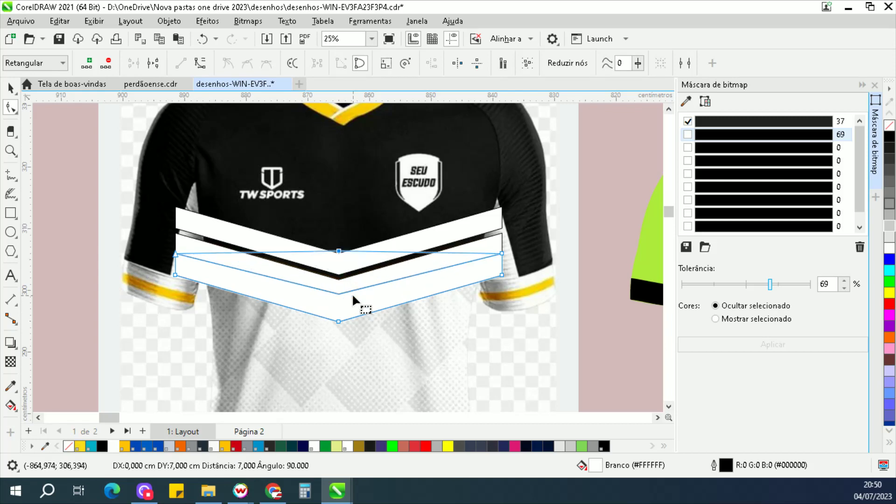
pyautogui.press('Up')
pyautogui.press('Up')
pyautogui.press('Up')
pyautogui.press('Up')
pyautogui.press('Up')
pyautogui.press('Up')
pyautogui.press('Up')
pyautogui.press('Up')
pyautogui.press('Up')
pyautogui.press('Up')
pyautogui.press('Up')
pyautogui.press('Up')
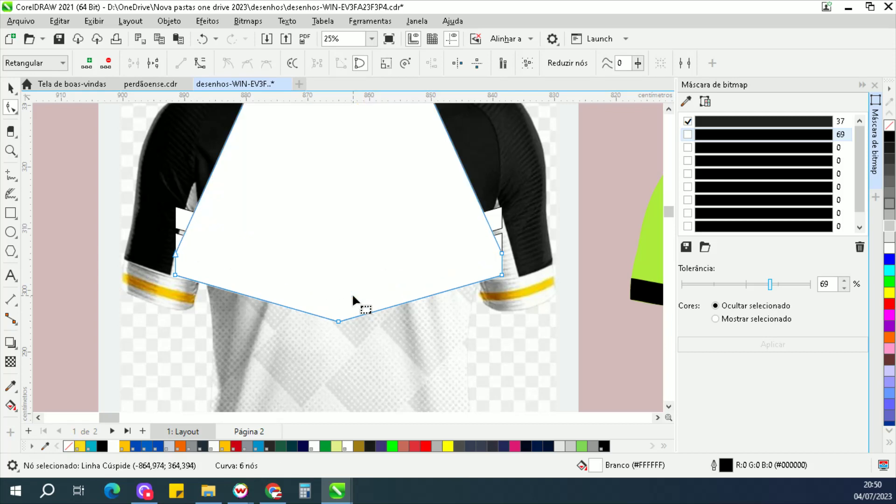
# - Raise the same shape's two upper side nodes above the shoulders so it covers the upper body of the shirt
pyautogui.scroll(-2, 352, 293)
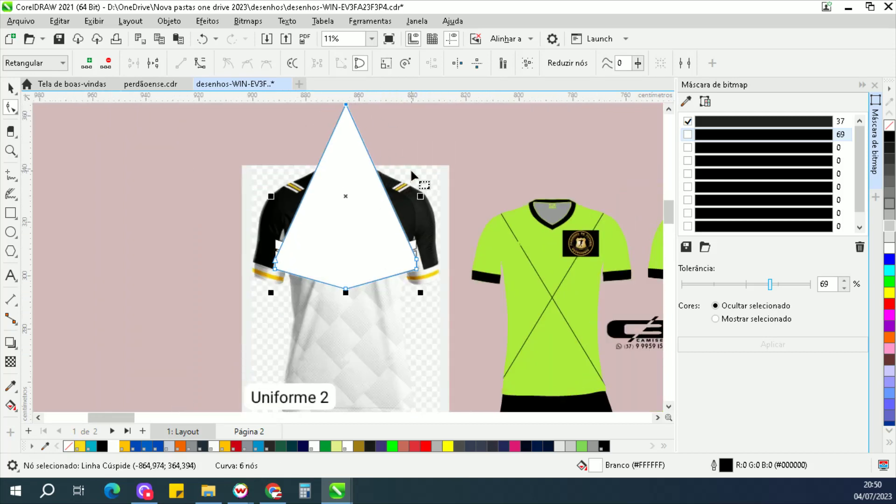
pyautogui.click(418, 256)
pyautogui.moveTo(252, 227); pyautogui.dragTo(437, 269)
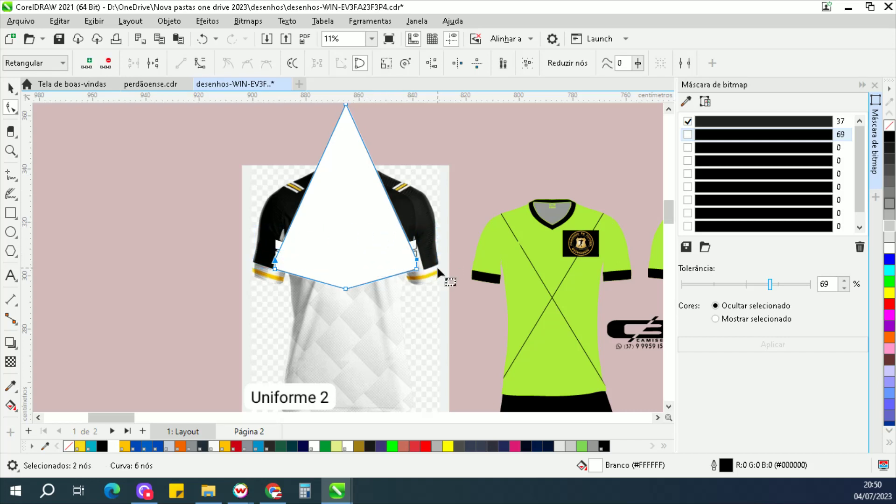
pyautogui.press('Up')
pyautogui.press('Up')
pyautogui.press('Up')
pyautogui.press('Up')
pyautogui.press('Up')
pyautogui.press('Up')
pyautogui.press('Up')
pyautogui.press('Up')
pyautogui.press('Up')
pyautogui.press('Up')
pyautogui.press('Up')
pyautogui.press('Up')
pyautogui.press('Up')
pyautogui.press('Up')
pyautogui.press('Up')
pyautogui.press('Up')
pyautogui.press('Up')
pyautogui.press('Up')
pyautogui.press('Up')
pyautogui.press('Up')
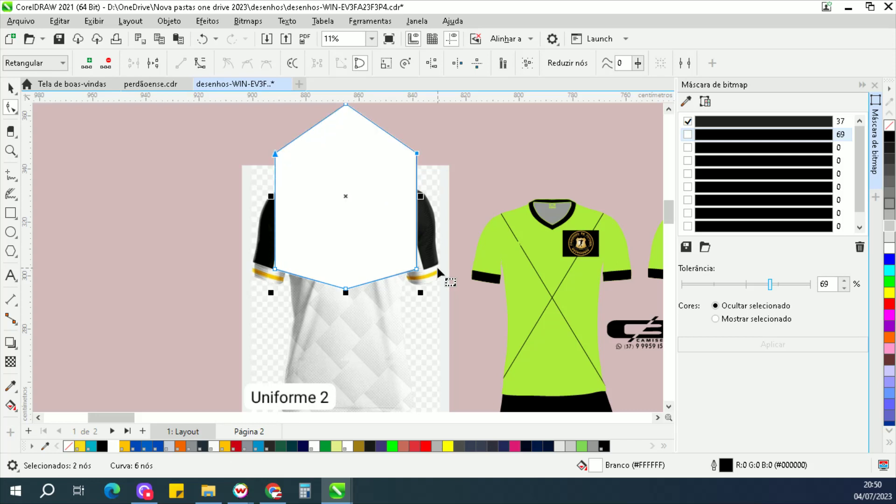
# - Send the tall white shape behind the two chevrons and place the shirt reference image behind all of them
pyautogui.press('space')
pyautogui.hotkey('ctrl', 'pagedown')
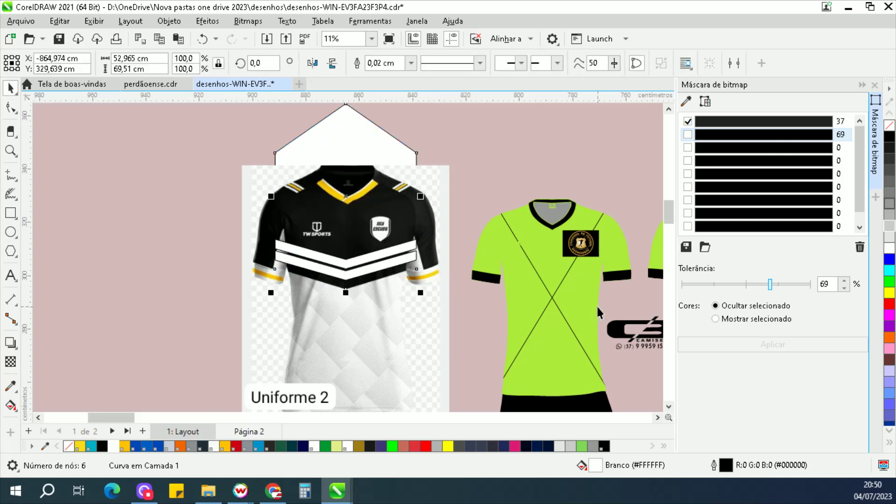
pyautogui.click(447, 182)
pyautogui.hotkey('ctrl', 'pagedown')
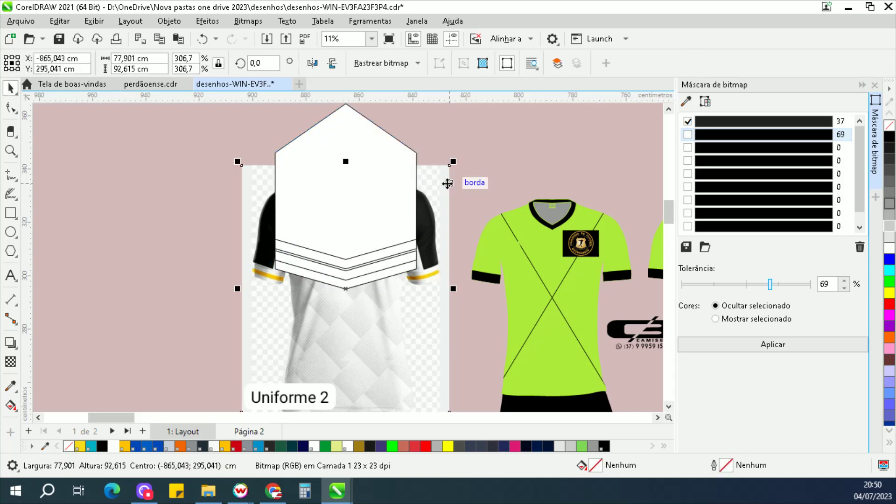
# - Bring the shirt reference image in front of the white shapes and clear the selection
pyautogui.click(468, 183)
pyautogui.click(426, 220)
pyautogui.hotkey('ctrl', 'pageup')
pyautogui.click(485, 179)
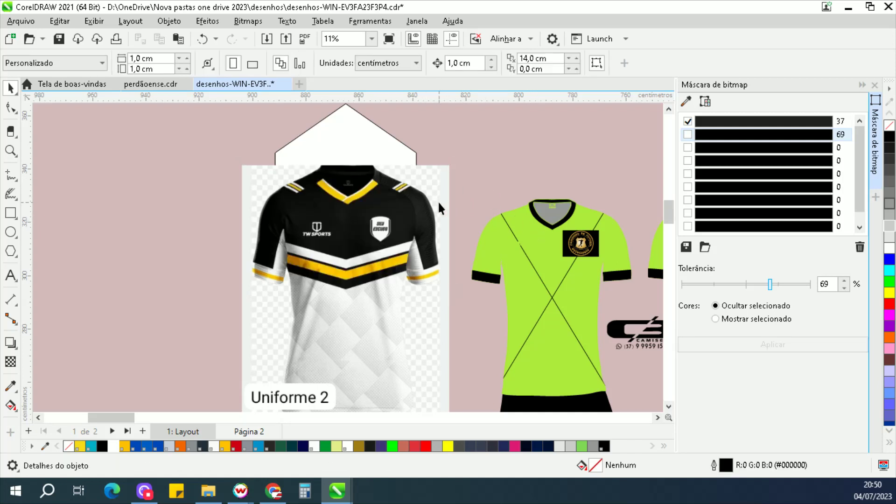
# - Place the shirt reference image behind the white shapes
pyautogui.click(437, 201)
pyautogui.scroll(2, 332, 274)
pyautogui.hotkey('ctrl', 'pagedown')
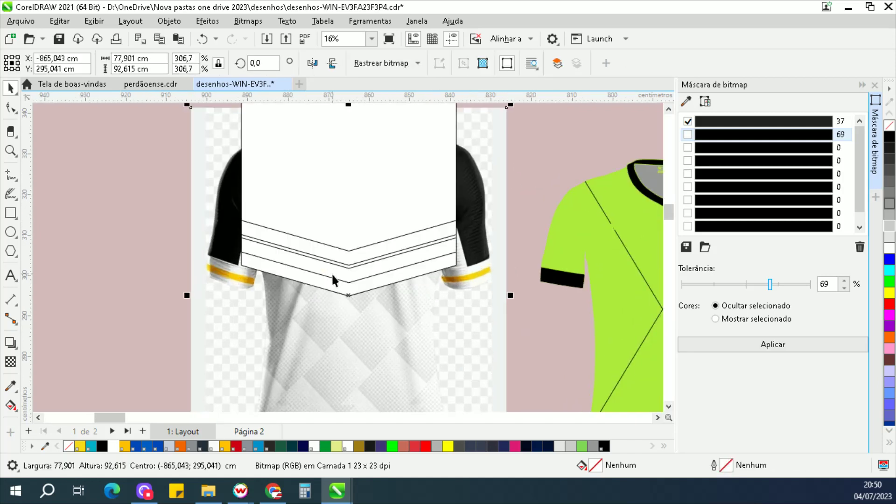
# - Fill the lower chevron band with PANTONE 108 C yellow and the tall background shape with black
pyautogui.click(333, 275)
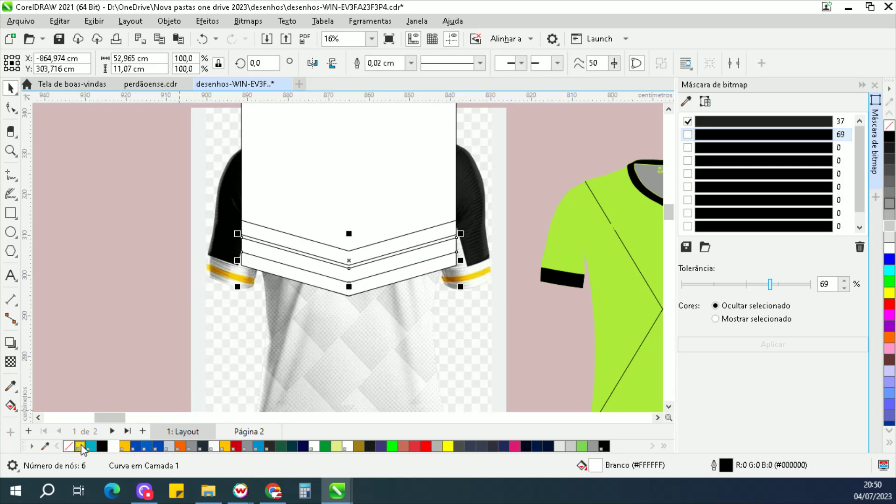
pyautogui.click(81, 446)
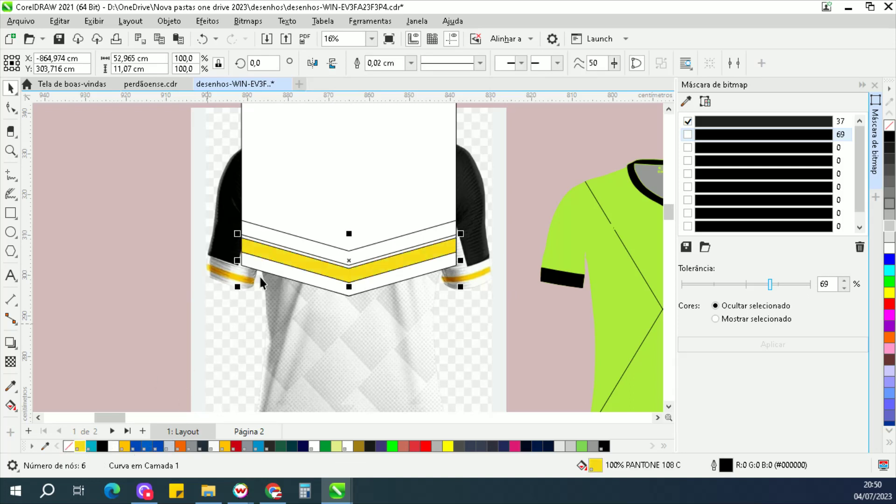
pyautogui.click(386, 252)
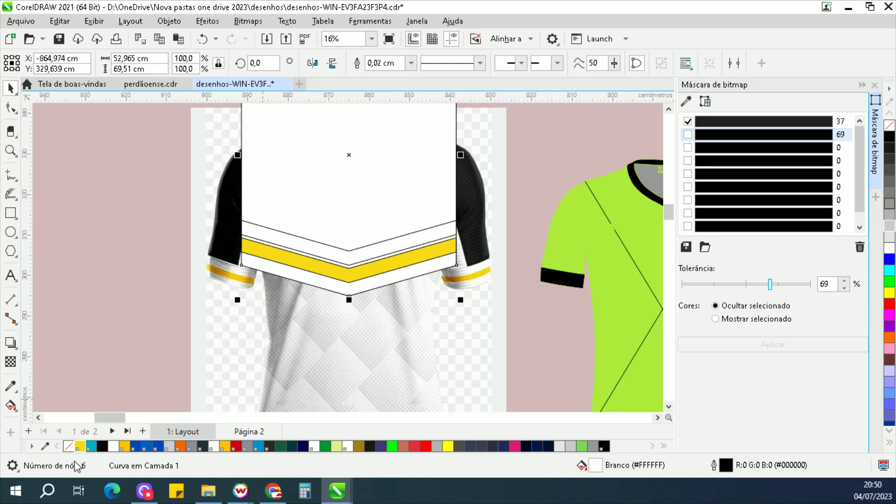
pyautogui.click(101, 446)
pyautogui.scroll(-2, 413, 292)
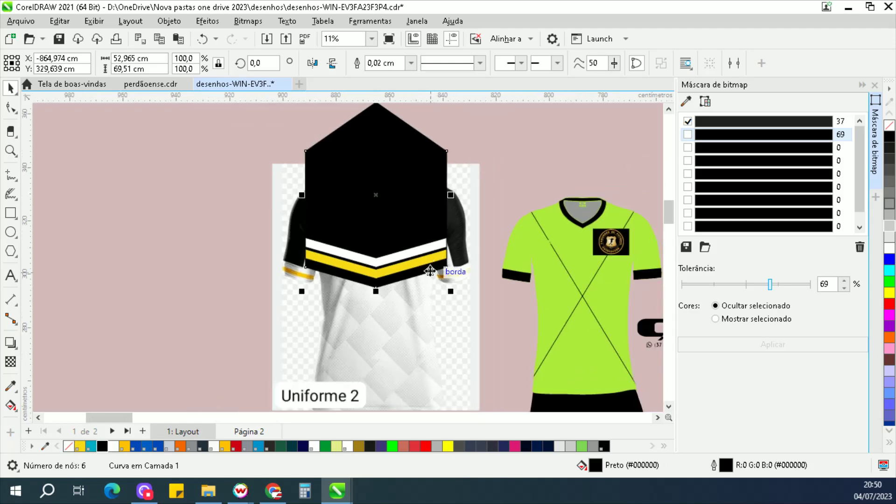
# - Move the shirt reference image away from the chevron shapes to about X -959.8 cm, Y 296 cm
pyautogui.moveTo(423, 321); pyautogui.dragTo(169, 318)
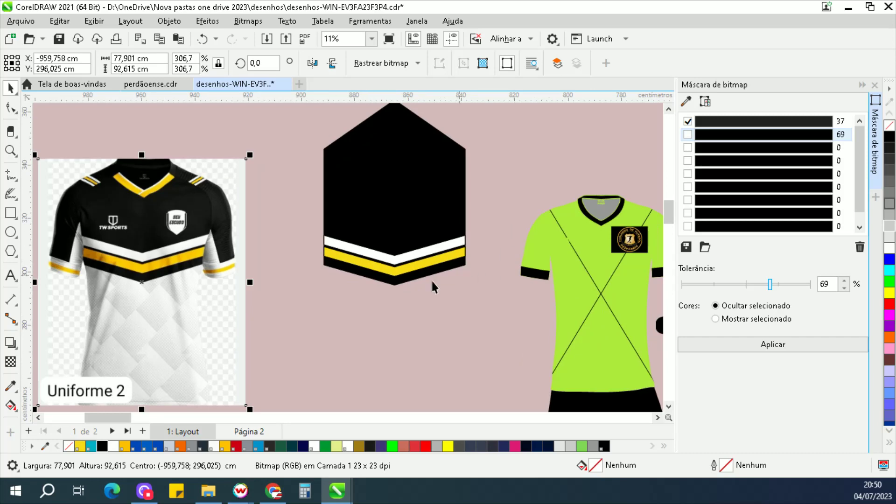
pyautogui.scroll(-1, 432, 280)
pyautogui.scroll(1, 567, 260)
pyautogui.scroll(-1, 239, 179)
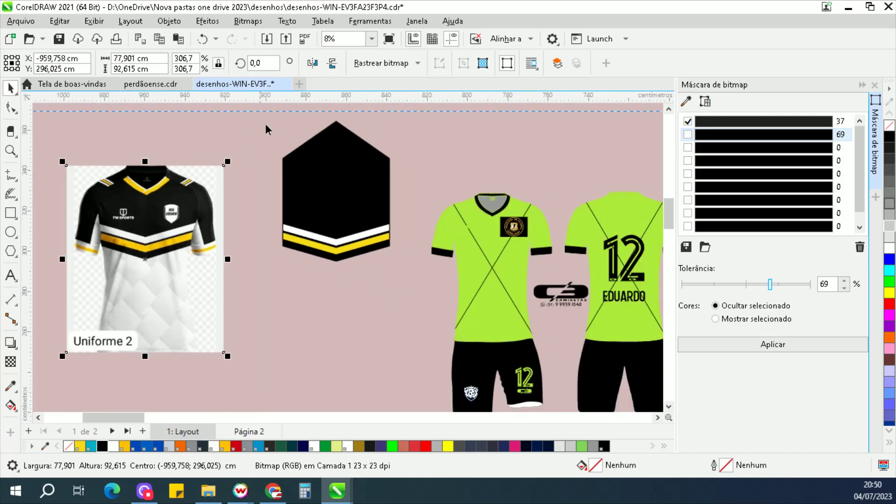
pyautogui.scroll(-1, 352, 260)
# - Group the black, white and yellow shapes and centre the group horizontally on the green front shirt
pyautogui.moveTo(282, 140); pyautogui.dragTo(394, 307)
pyautogui.click(667, 64)
pyautogui.scroll(2, 439, 305)
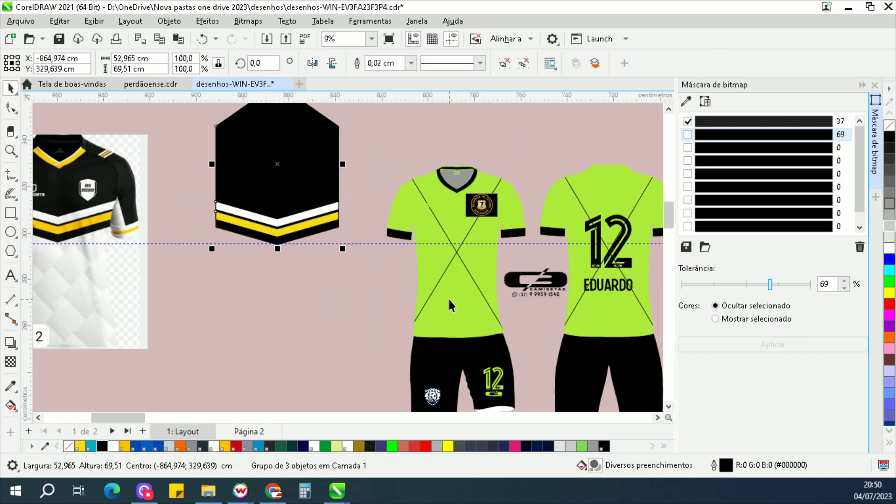
pyautogui.keyDown('shift'); pyautogui.click(450, 300); pyautogui.keyUp('shift')
pyautogui.press('c')
pyautogui.click(531, 180)
pyautogui.scroll(1, 531, 180)
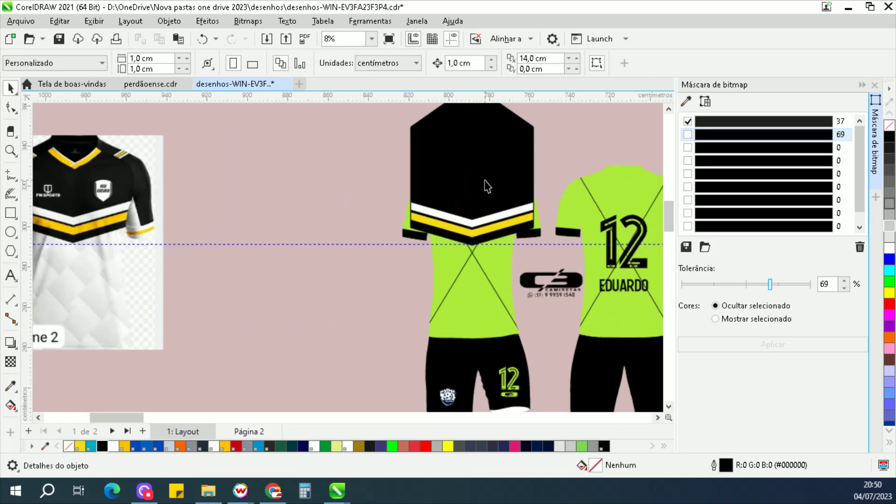
# - Send the chevron group behind the uniform and place it inside the front shirt body's PowerClip
pyautogui.scroll(-2, 492, 158)
pyautogui.scroll(1, 463, 145)
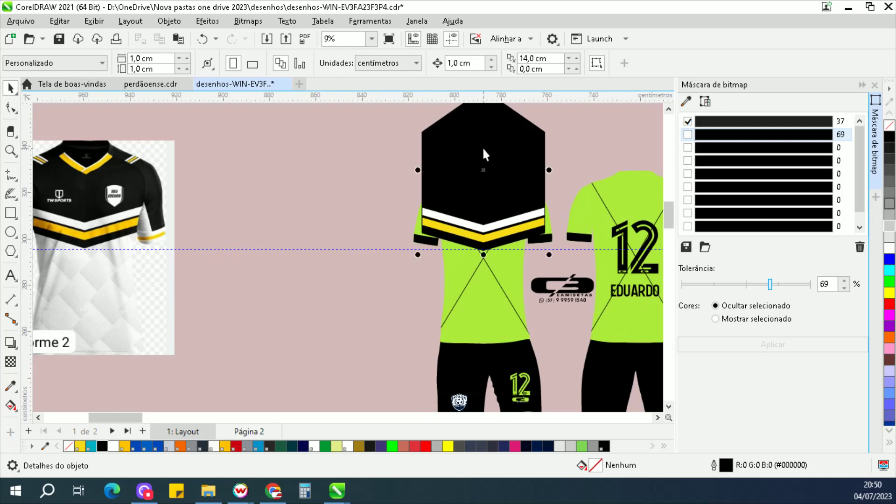
pyautogui.click(589, 147)
pyautogui.click(508, 192)
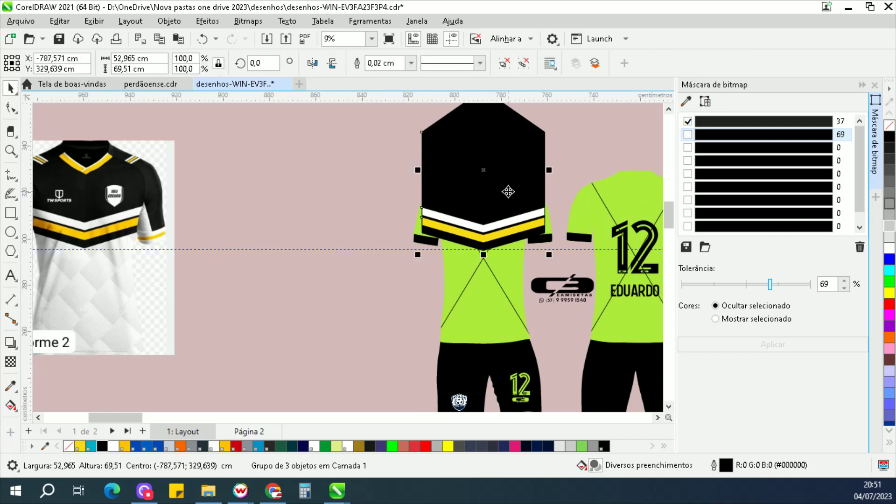
pyautogui.hotkey('shift', 'pagedown')
pyautogui.click(585, 177)
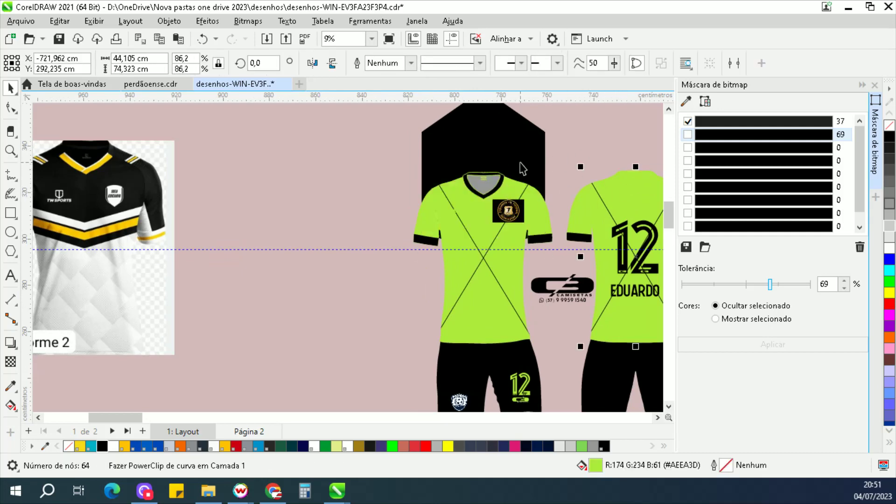
pyautogui.moveTo(523, 168); pyautogui.dragTo(522, 176)
pyautogui.scroll(-1, 586, 166)
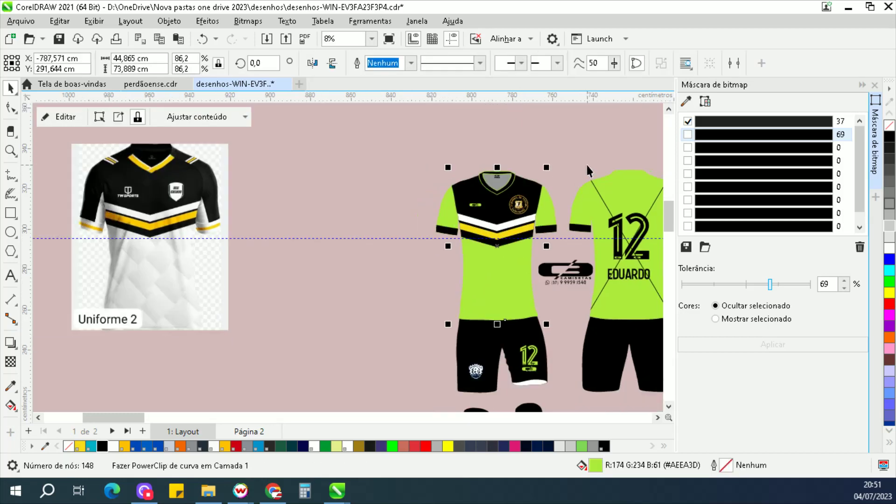
# - Fill the front shirt's green sleeves with black and clear the selection
pyautogui.scroll(2, 467, 156)
pyautogui.click(597, 200)
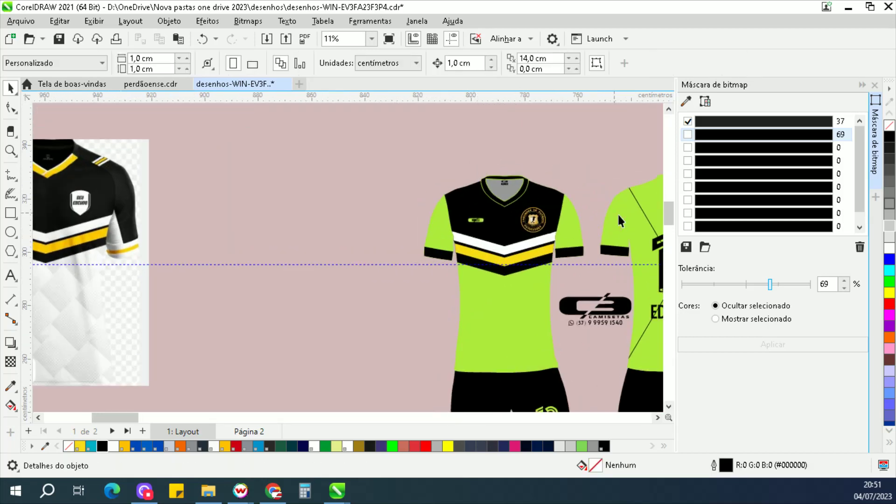
pyautogui.scroll(-1, 617, 215)
pyautogui.click(589, 232)
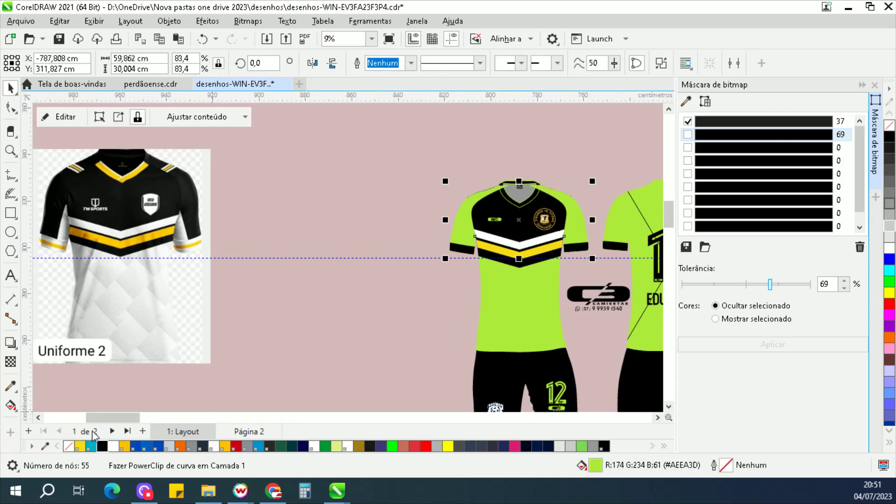
pyautogui.click(104, 446)
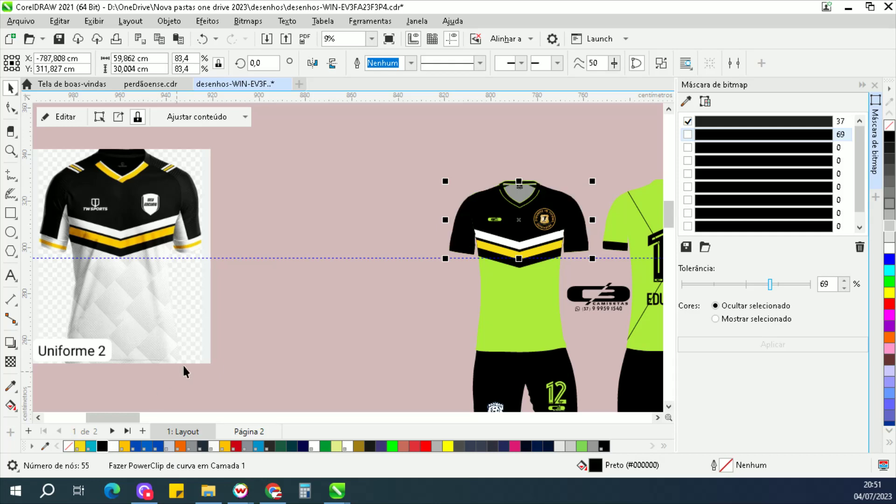
pyautogui.click(601, 152)
# - Fill the front shirt's collar objects and the small green chest logo with PANTONE 108 C yellow
pyautogui.moveTo(444, 164)
pyautogui.mouseDown()
pyautogui.moveTo(546, 252)
pyautogui.moveTo(567, 247)
pyautogui.mouseUp()
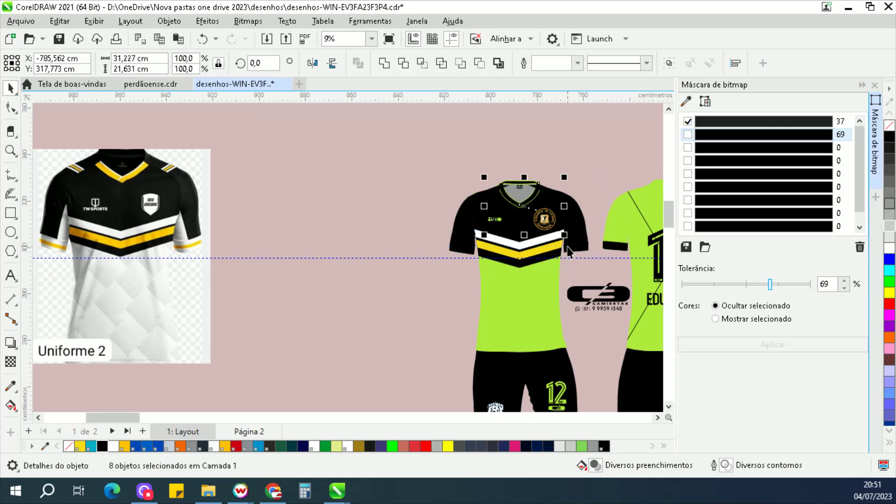
pyautogui.click(614, 147)
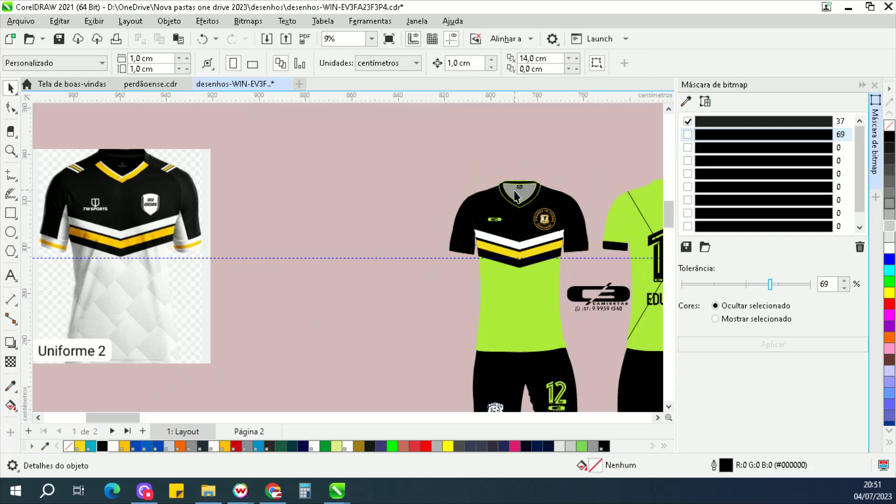
pyautogui.scroll(2, 506, 205)
pyautogui.scroll(1, 501, 219)
pyautogui.click(518, 210)
pyautogui.keyDown('shift'); pyautogui.click(478, 261); pyautogui.keyUp('shift')
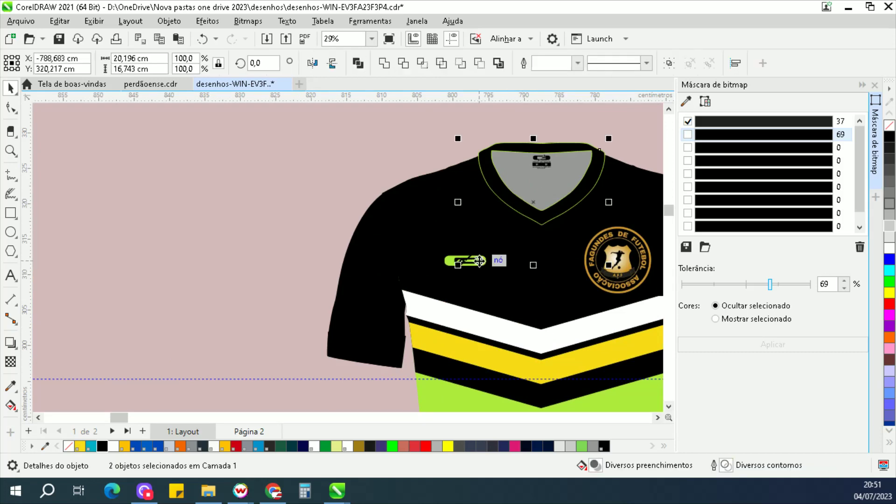
pyautogui.moveTo(392, 125); pyautogui.dragTo(631, 306)
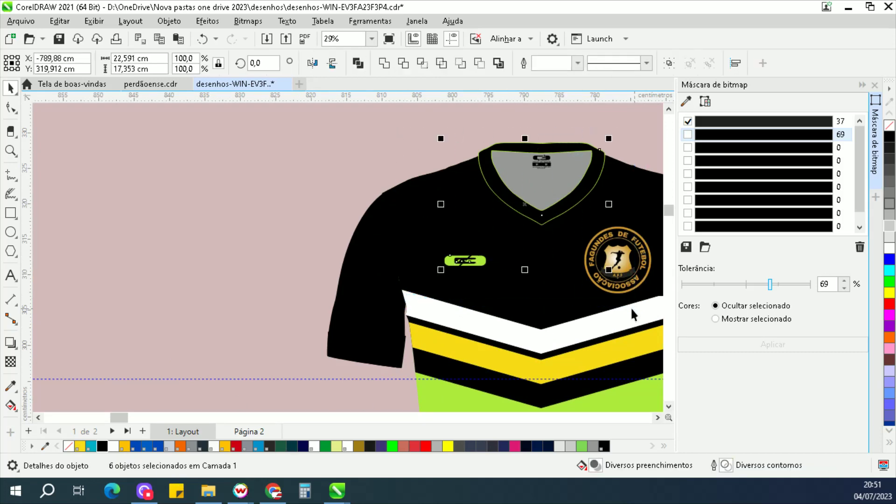
pyautogui.click(84, 446)
# - Fill the inside of the front shirt's neck opening with PANTONE 650 C and clear the selection
pyautogui.click(525, 180)
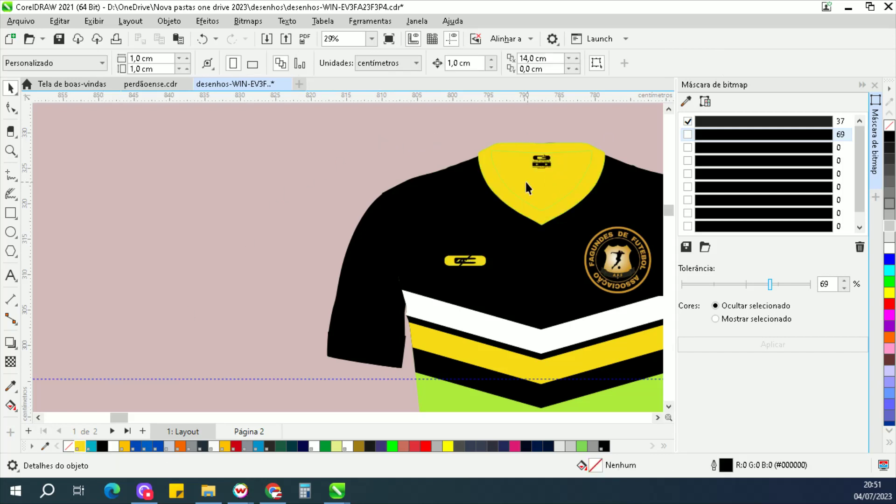
pyautogui.click(171, 446)
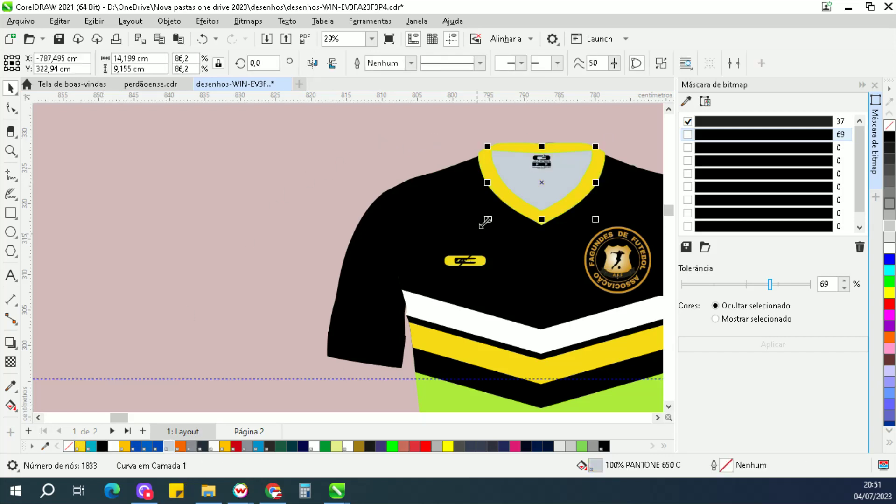
pyautogui.click(416, 123)
# - Change the outline of the front shirt's yellow collar band to black
pyautogui.click(485, 176)
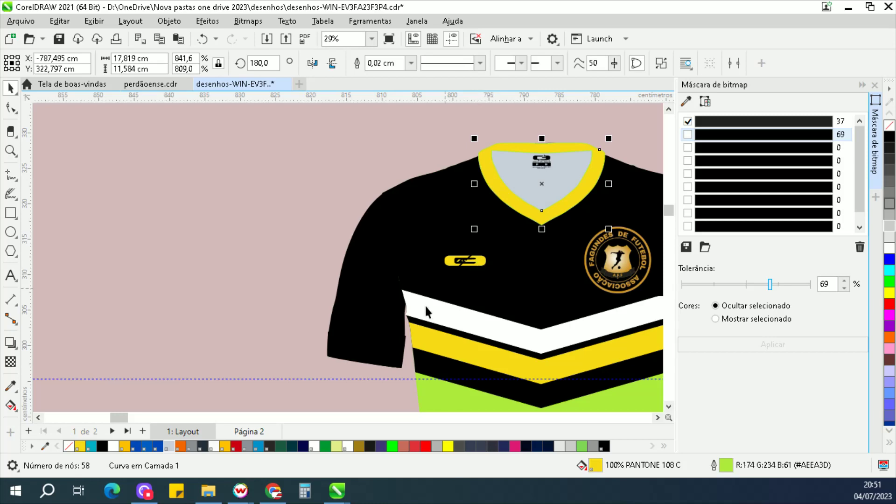
pyautogui.rightClick(99, 448)
pyautogui.scroll(-5, 438, 280)
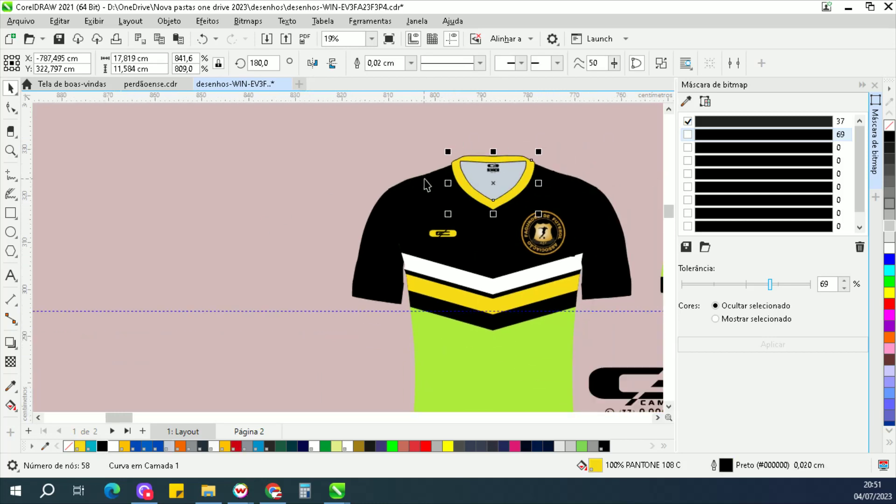
# - Fill the front shirt's sleeve cuffs with PANTONE 108 C yellow
pyautogui.scroll(3, 540, 225)
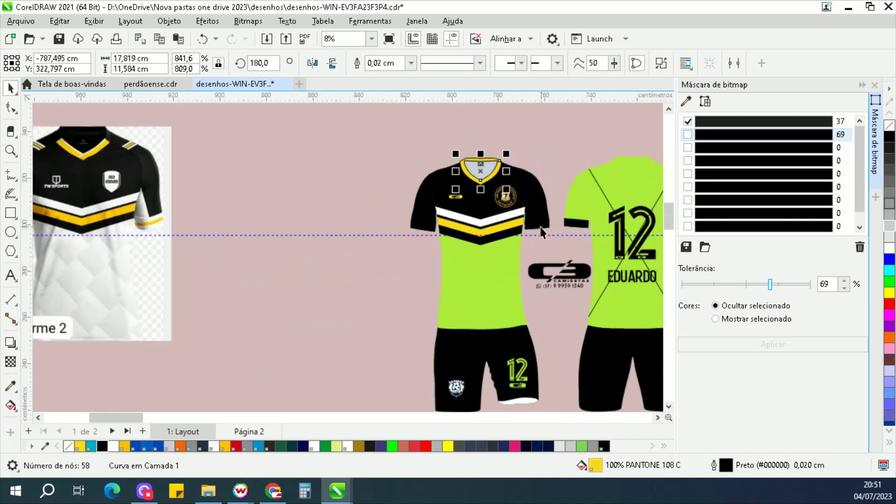
pyautogui.scroll(-2, 536, 231)
pyautogui.moveTo(330, 203); pyautogui.dragTo(582, 272)
pyautogui.click(548, 226)
pyautogui.keyDown('ctrl'); pyautogui.click(548, 227); pyautogui.keyUp('ctrl')
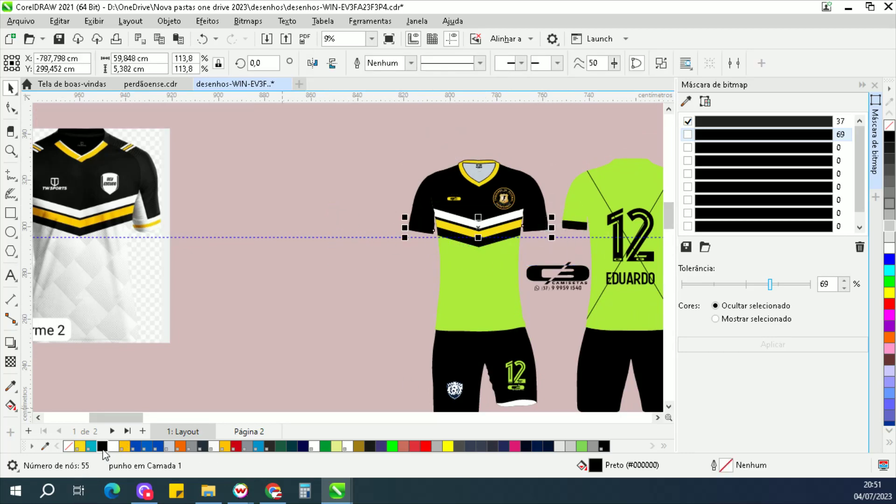
pyautogui.click(83, 446)
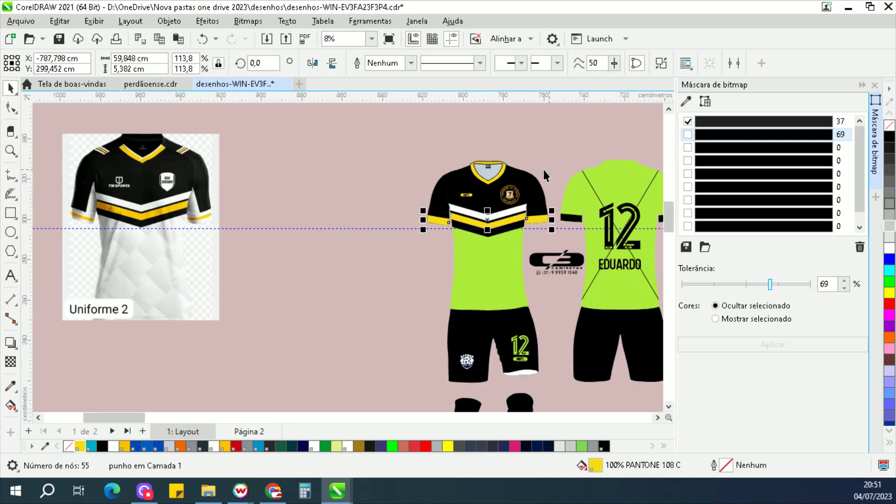
# - Examine the dotted diamond pattern on the lower body of the shirt reference image
pyautogui.scroll(1, 543, 170)
pyautogui.scroll(-2, 546, 170)
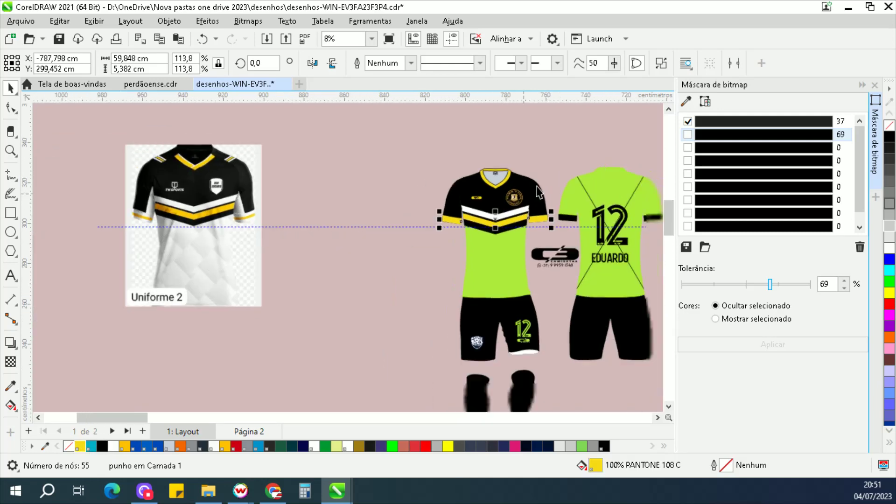
pyautogui.scroll(5, 150, 256)
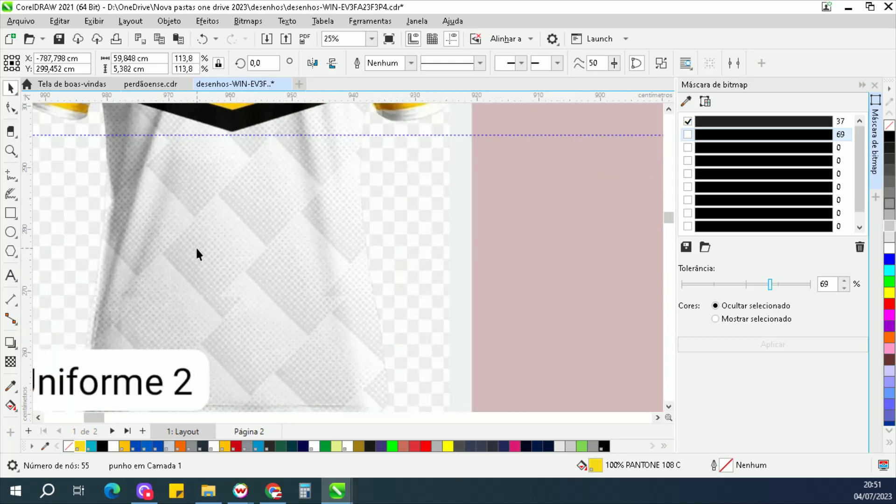
pyautogui.scroll(2, 204, 261)
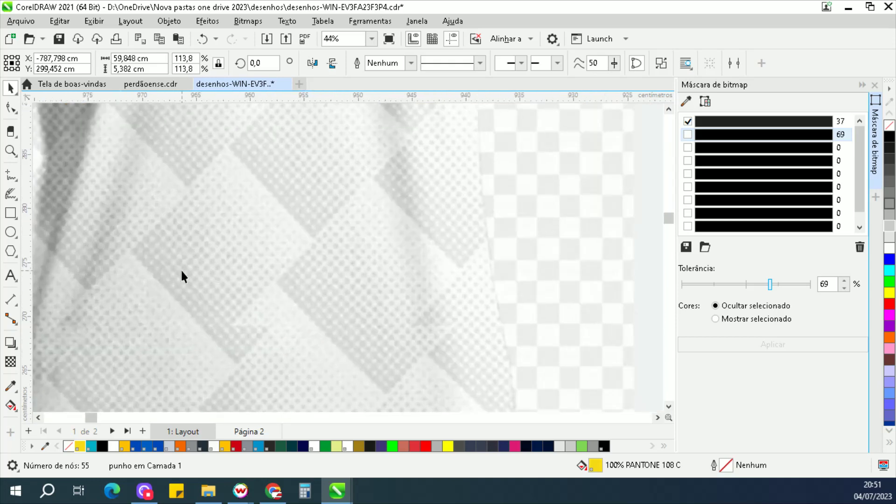
pyautogui.scroll(-5, 194, 277)
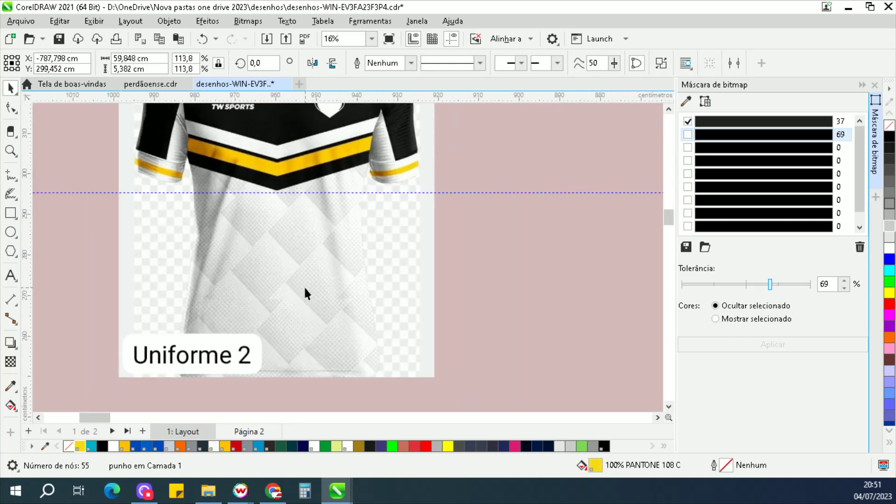
pyautogui.scroll(-4, 342, 279)
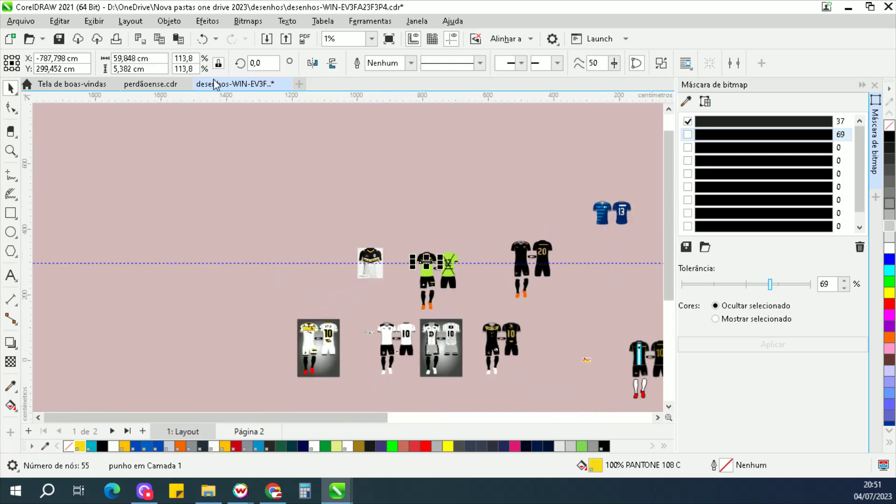
# - Inspect the blue speckled bitmap in perdãoense.cdr, then return to the desenhos-WIN-EV3FA23F3P4.cdr document
pyautogui.click(134, 86)
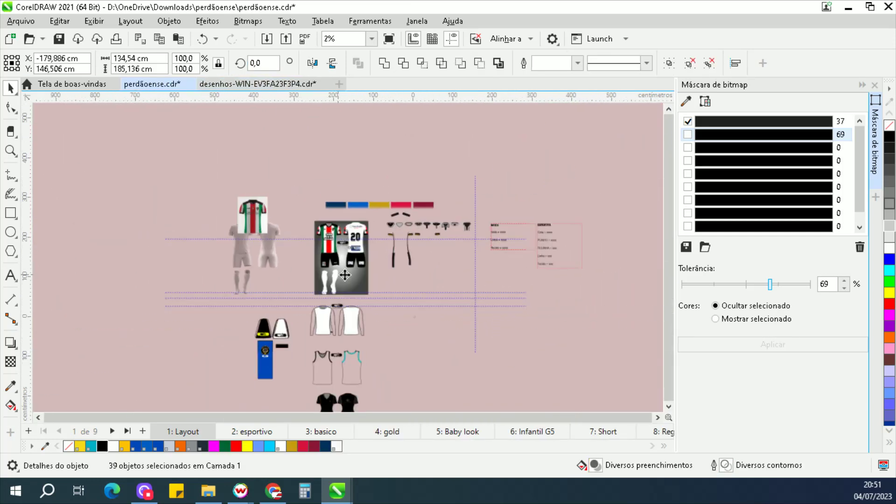
pyautogui.click(361, 210)
pyautogui.scroll(9, 356, 205)
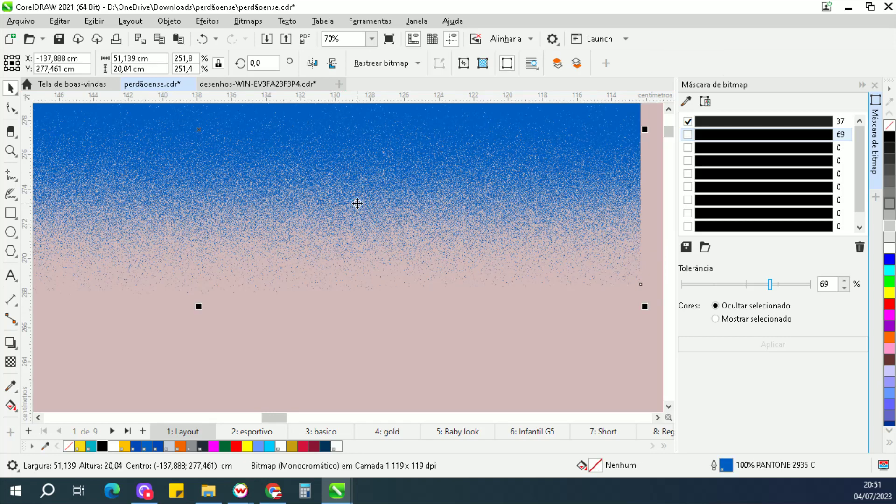
pyautogui.click(210, 84)
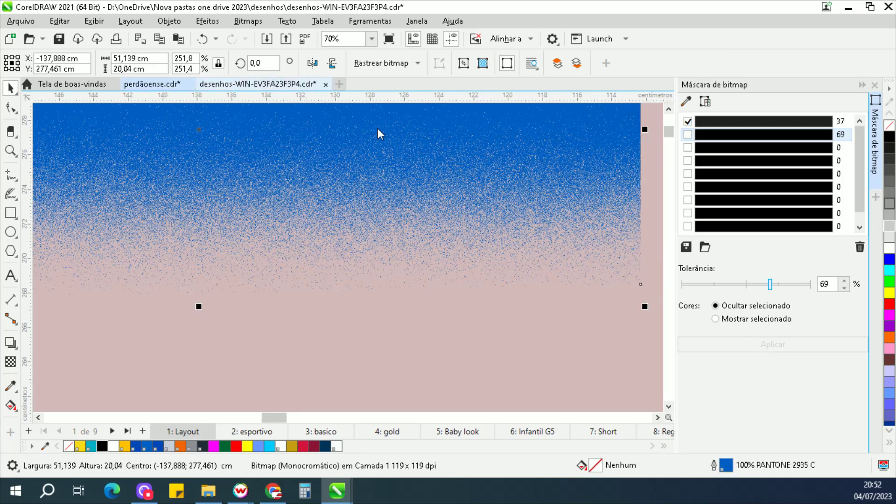
# - Paste the blue speckled bitmap into the layout document and place it in the empty space between the shirt reference and the uniform
pyautogui.scroll(5, 298, 305)
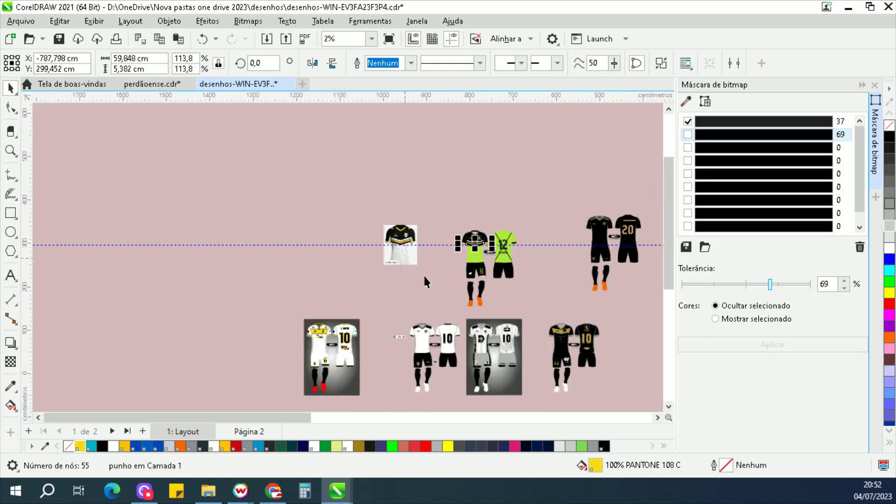
pyautogui.scroll(3, 390, 284)
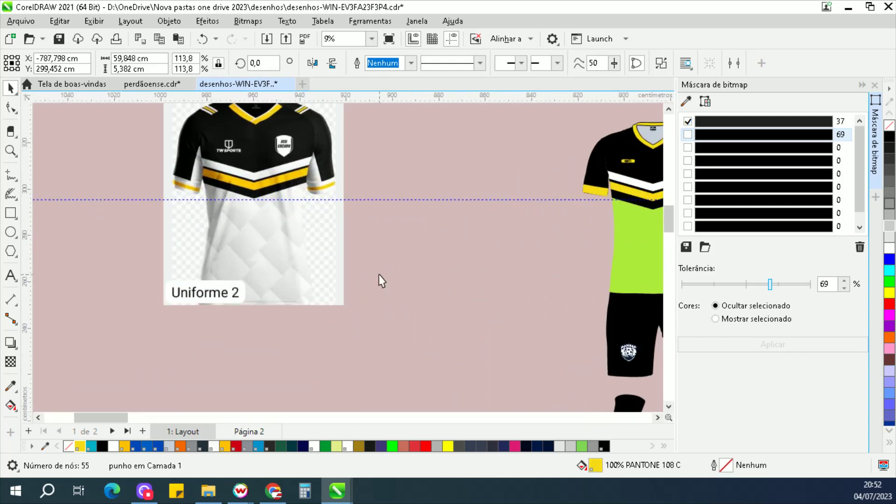
pyautogui.click(379, 275)
pyautogui.click(302, 261)
pyautogui.keyDown('shift'); pyautogui.click(282, 255); pyautogui.keyUp('shift')
pyautogui.press('c')
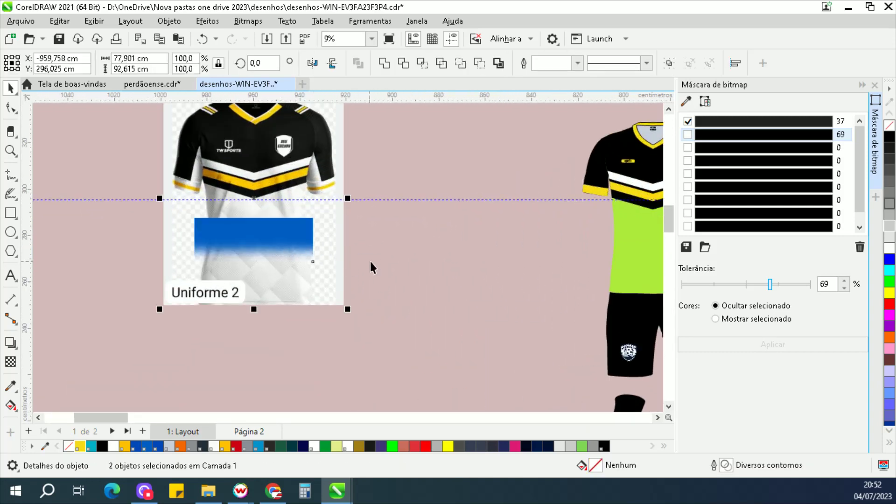
pyautogui.click(370, 263)
pyautogui.scroll(2, 289, 252)
pyautogui.moveTo(286, 245); pyautogui.dragTo(618, 246)
pyautogui.scroll(-2, 266, 303)
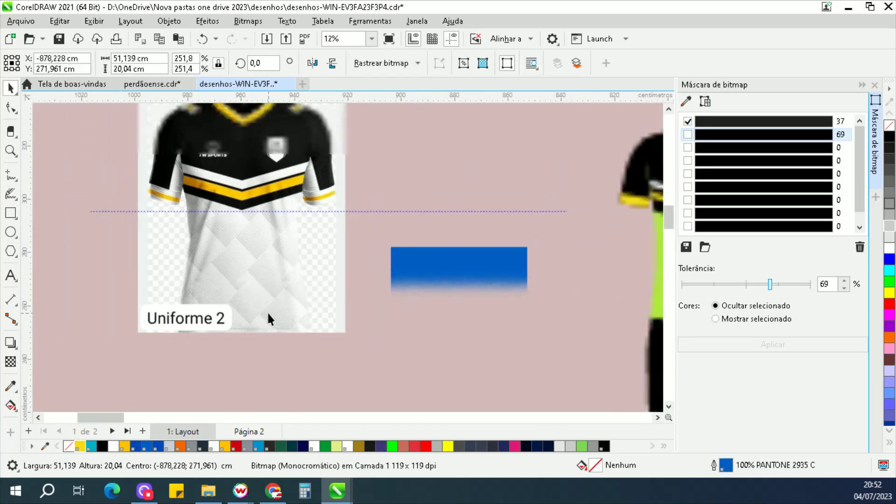
# - Rotate the shirt reference image to about 309.5° so its diamond pattern lies square to the page
pyautogui.click(270, 259)
pyautogui.scroll(-1, 273, 270)
pyautogui.click(323, 145)
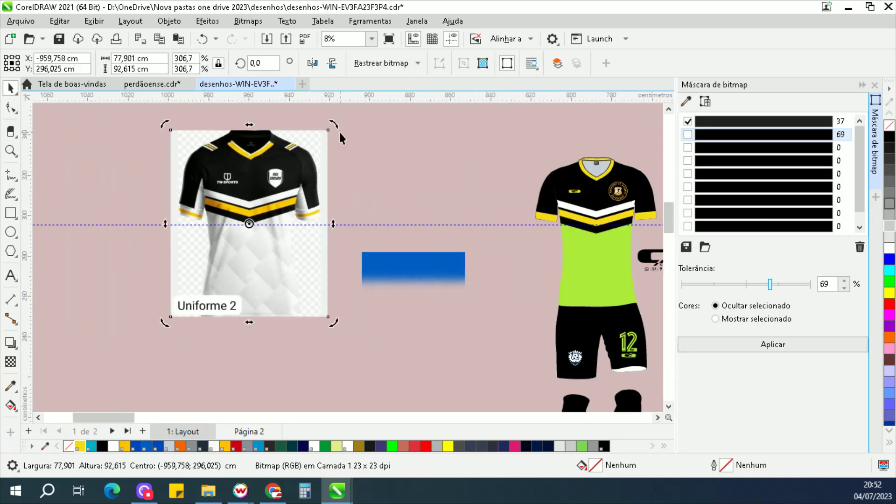
pyautogui.moveTo(339, 125); pyautogui.dragTo(376, 233)
pyautogui.scroll(2, 259, 268)
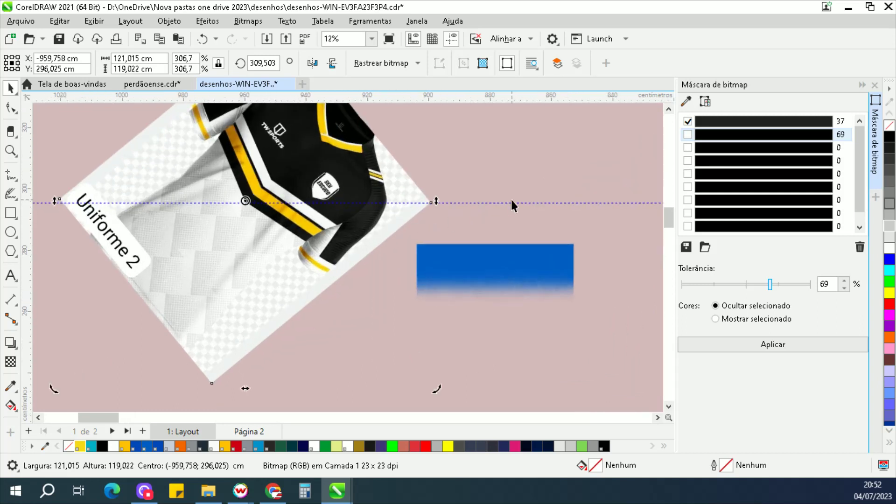
# - Lower the horizontal guideline to about 279.5 cm, across the rotated reference's diamond pattern
pyautogui.click(514, 241)
pyautogui.moveTo(522, 203); pyautogui.dragTo(515, 253)
pyautogui.scroll(1, 199, 161)
pyautogui.scroll(1, 261, 243)
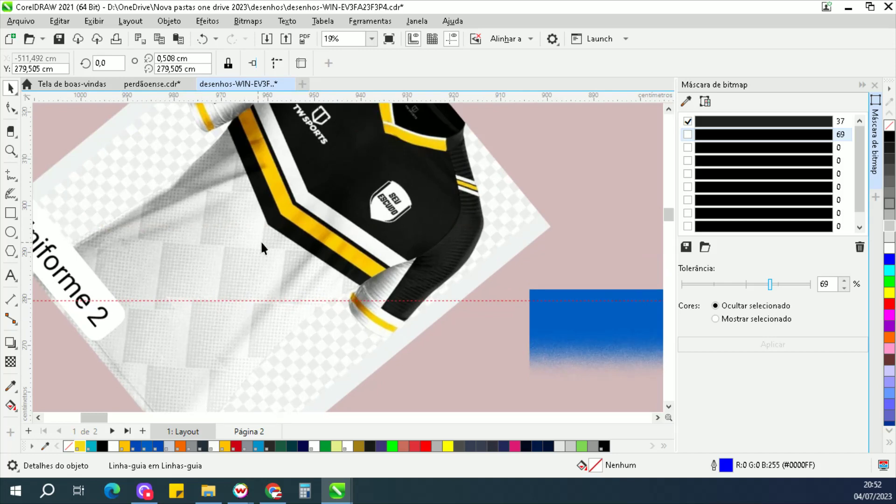
# - Move the blue speckled bitmap over the rotated shirt reference and set its rotation to 90°
pyautogui.moveTo(563, 322); pyautogui.dragTo(284, 297)
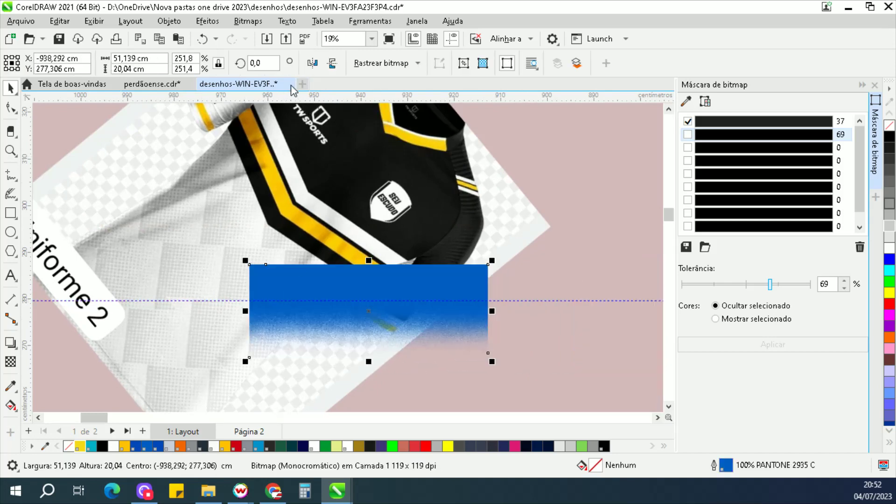
pyautogui.click(258, 64)
pyautogui.write('90')
pyautogui.press('Return')
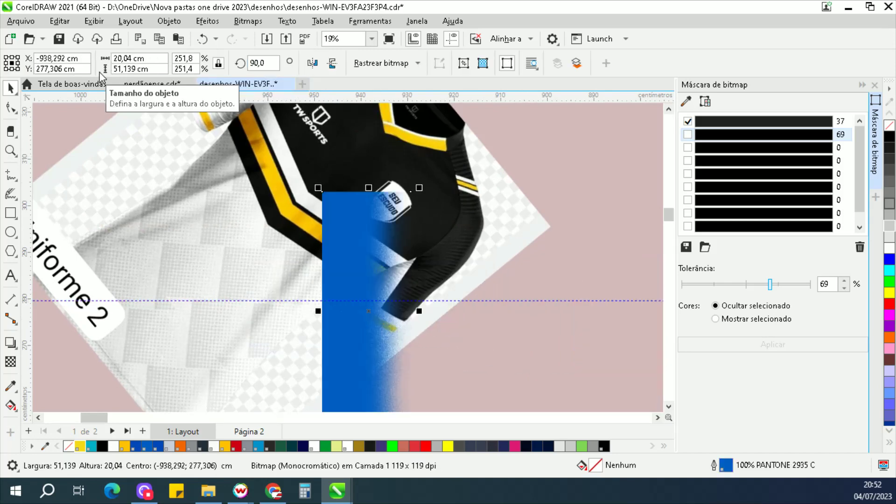
# - Place the blue bitmap over the diamond pattern beside the Uniforme 2 label and shrink it to about 17 × 43.3 cm
pyautogui.moveTo(322, 355); pyautogui.dragTo(145, 372)
pyautogui.scroll(2, 124, 271)
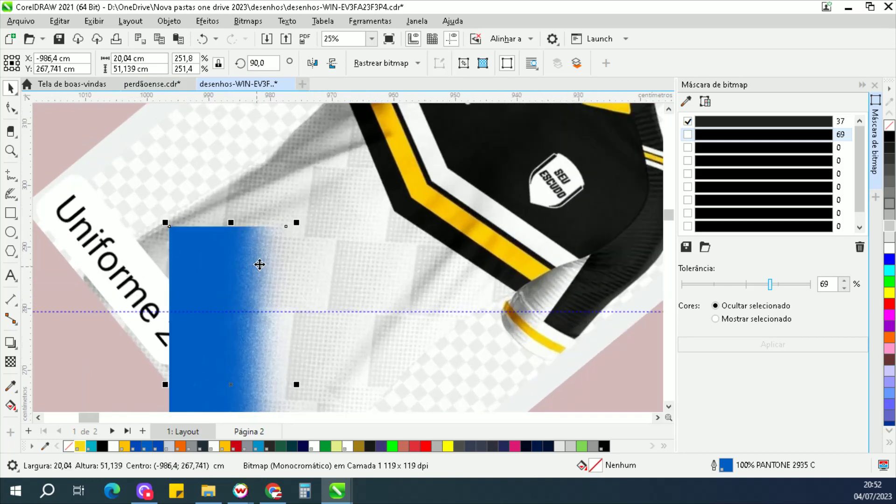
pyautogui.moveTo(298, 224); pyautogui.dragTo(277, 249)
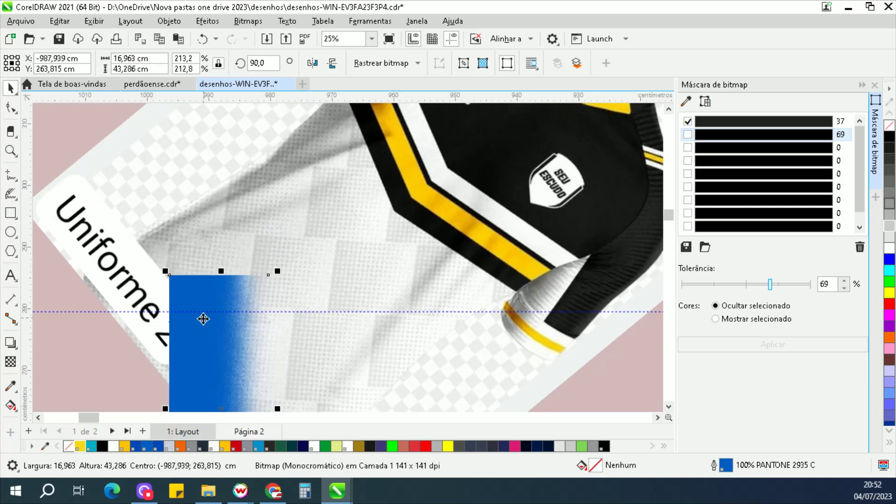
pyautogui.moveTo(201, 321); pyautogui.dragTo(201, 280)
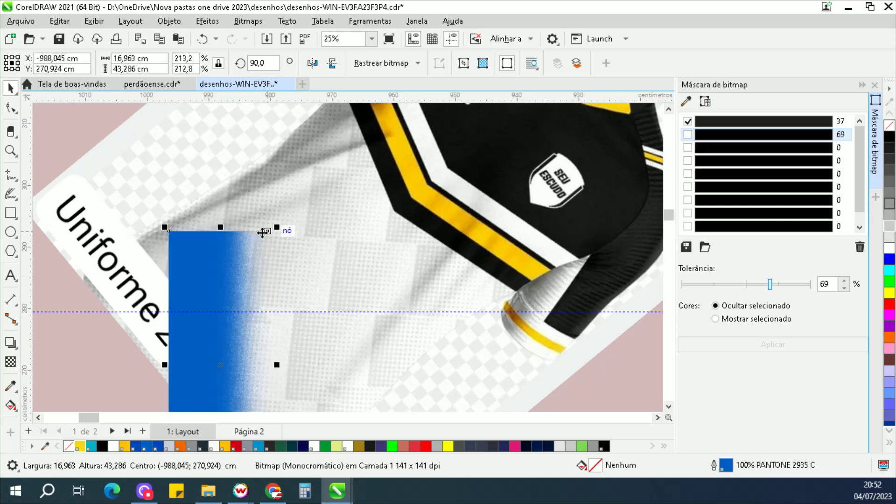
# - Draw a rectangle about 15.4 × 12.1 cm over the blue bitmap and move it onto the reference's pattern beside the bitmap
pyautogui.click(10, 213)
pyautogui.moveTo(159, 236)
pyautogui.mouseDown()
pyautogui.moveTo(226, 304)
pyautogui.moveTo(253, 311)
pyautogui.mouseUp()
pyautogui.press('space')
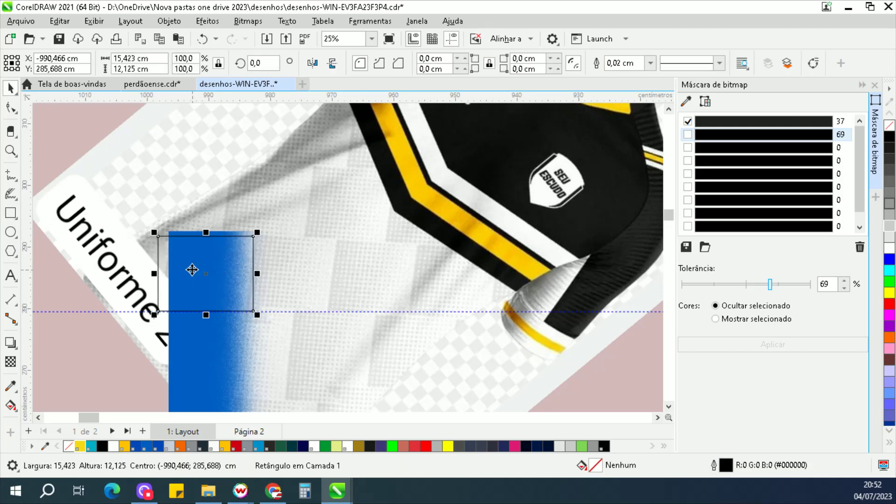
pyautogui.moveTo(189, 272)
pyautogui.mouseDown()
pyautogui.moveTo(332, 268)
pyautogui.moveTo(348, 279)
pyautogui.moveTo(360, 265)
pyautogui.mouseUp()
# - Unlock the rectangle's proportions and set its size to 10 × 10 cm
pyautogui.click(218, 62)
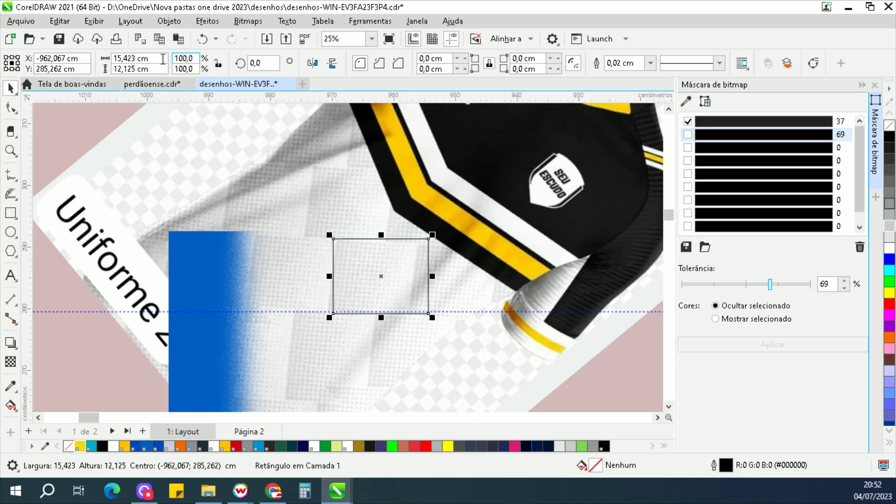
pyautogui.click(140, 58)
pyautogui.write('101')
pyautogui.press('BackSpace')
pyautogui.press('Tab')
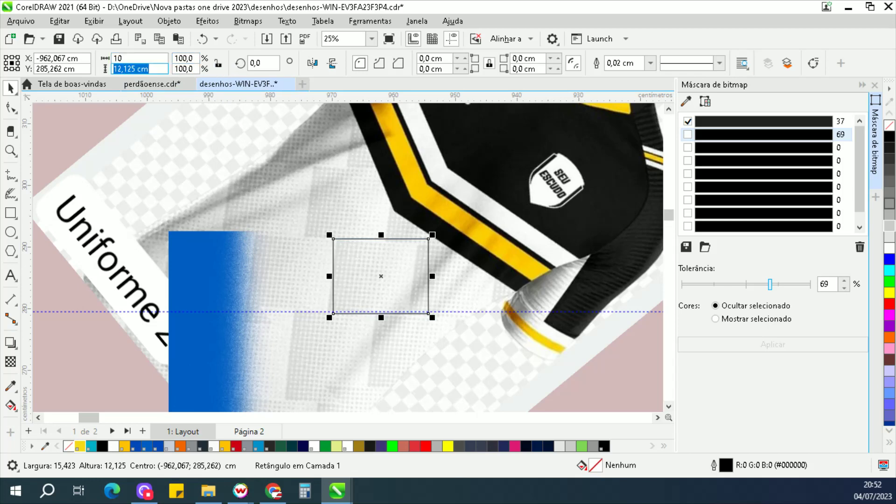
pyautogui.write('10')
pyautogui.press('Return')
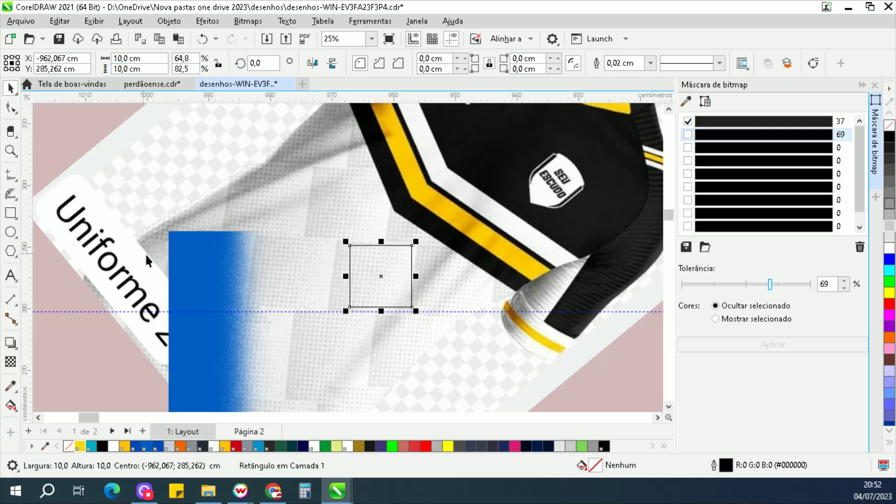
# - PowerClip the speckled bitmap into the 10 cm square, shift it so the fade ends inside the frame, and recolour it PANTONE 650 C
pyautogui.moveTo(191, 266); pyautogui.dragTo(370, 283)
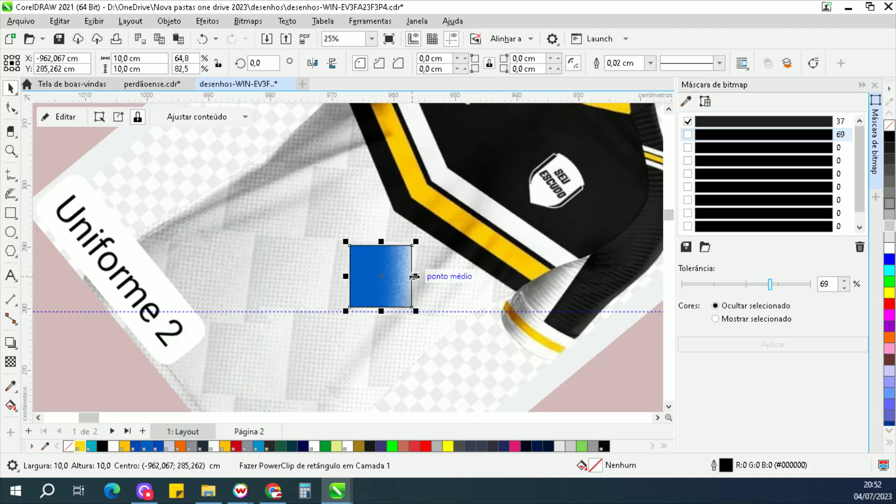
pyautogui.scroll(2, 414, 276)
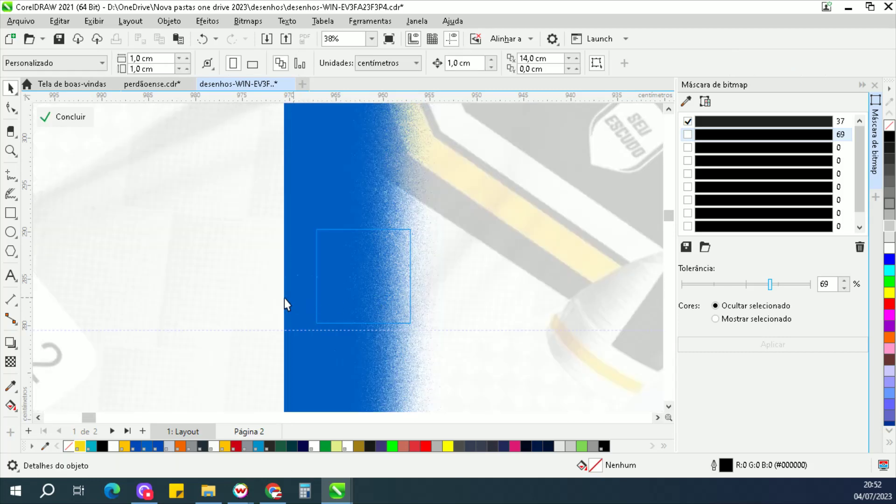
pyautogui.moveTo(284, 304)
pyautogui.mouseDown()
pyautogui.moveTo(236, 306)
pyautogui.moveTo(272, 298)
pyautogui.mouseUp()
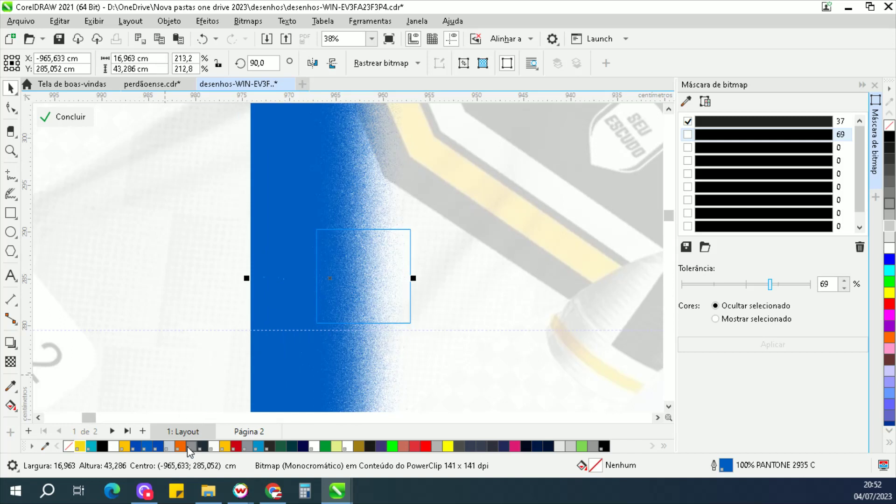
pyautogui.click(169, 447)
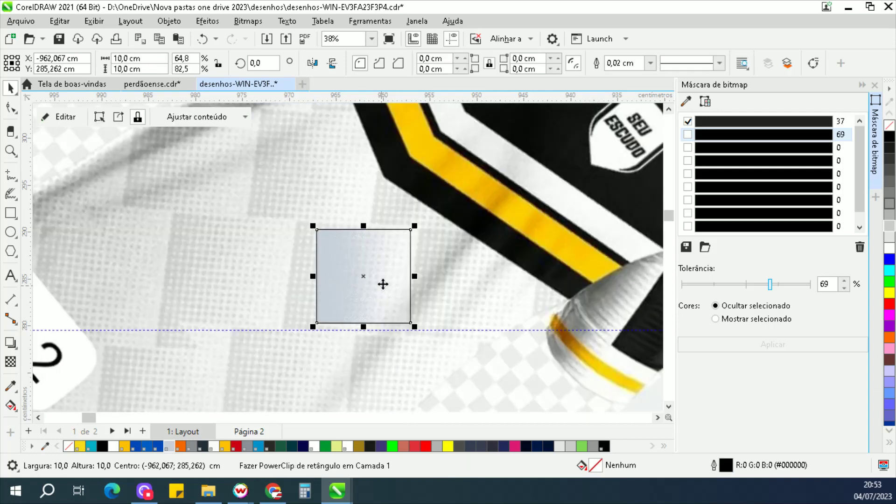
# - Finish editing the clipped square's contents and move the square toward the Uniforme 2 label, over the reference's diamond pattern
pyautogui.moveTo(382, 284); pyautogui.dragTo(203, 287)
pyautogui.scroll(-1, 555, 255)
pyautogui.scroll(-1, 305, 259)
pyautogui.press('Delete')
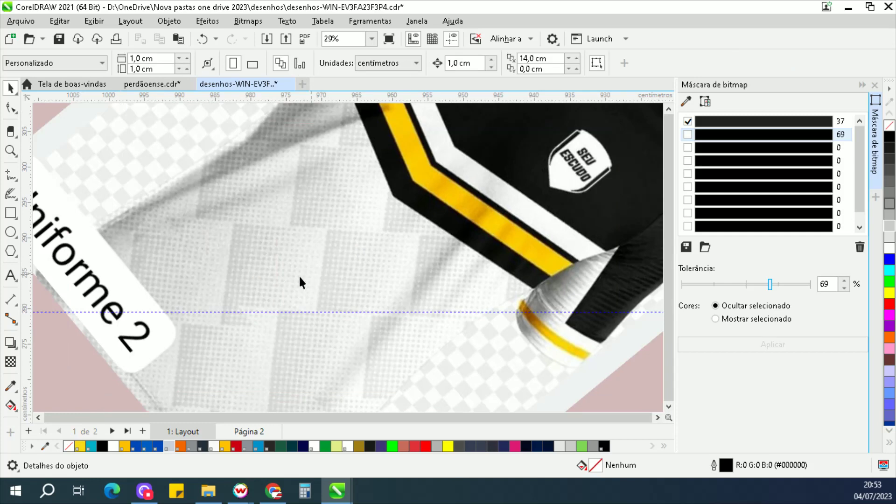
pyautogui.hotkey('ctrl', 'z')
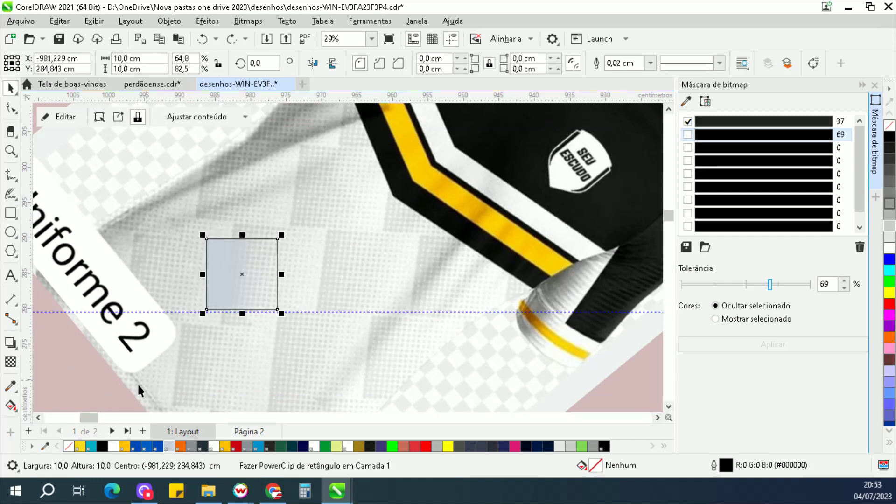
# - Remove the clipped square's outline, align it with the pattern beside the Uniforme 2 label, and enlarge it to about 12.8 × 12.8 cm
pyautogui.rightClick(70, 443)
pyautogui.scroll(2, 227, 273)
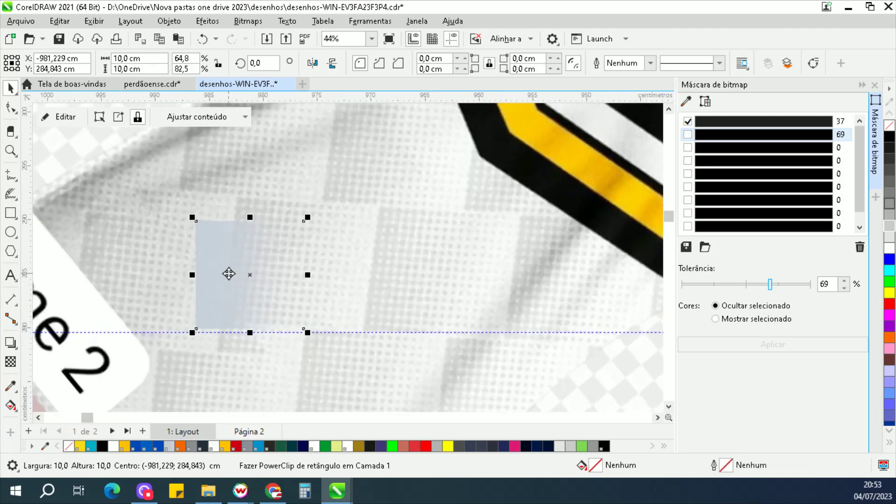
pyautogui.moveTo(230, 273); pyautogui.dragTo(118, 286)
pyautogui.moveTo(200, 217); pyautogui.dragTo(271, 191)
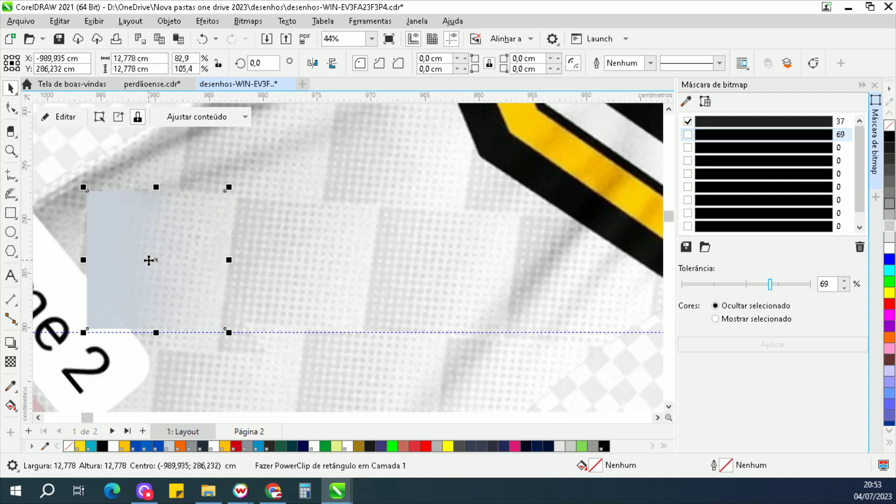
# - Duplicate the faded square about 12.3 cm to the right, repeat the copy to build a row of eight, and select the whole row
pyautogui.moveTo(150, 260); pyautogui.dragTo(282, 264)
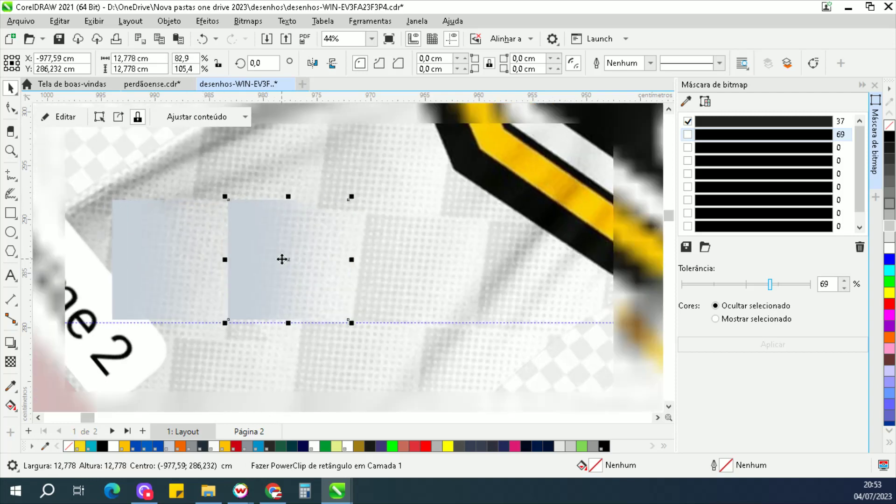
pyautogui.scroll(-3, 262, 266)
pyautogui.hotkey('ctrl', 'r')
pyautogui.hotkey('ctrl', 'r')
pyautogui.hotkey('ctrl', 'r')
pyautogui.hotkey('ctrl', 'r')
pyautogui.hotkey('ctrl', 'r')
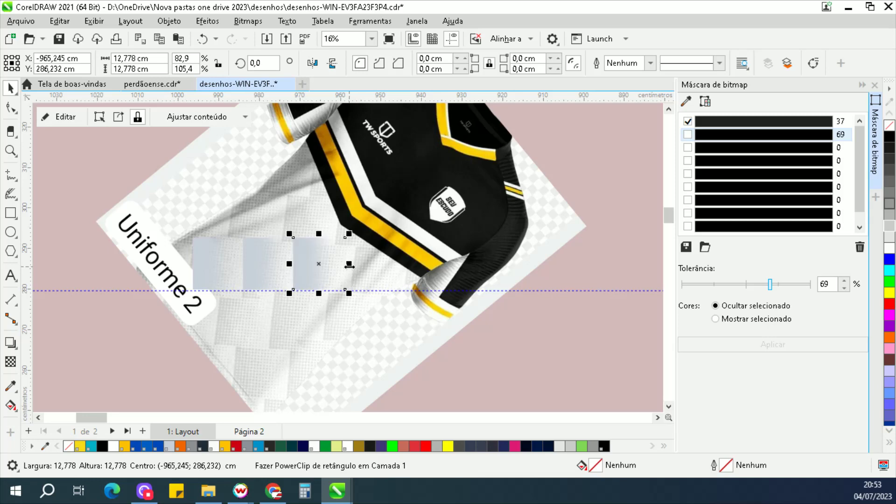
pyautogui.hotkey('ctrl', 'r')
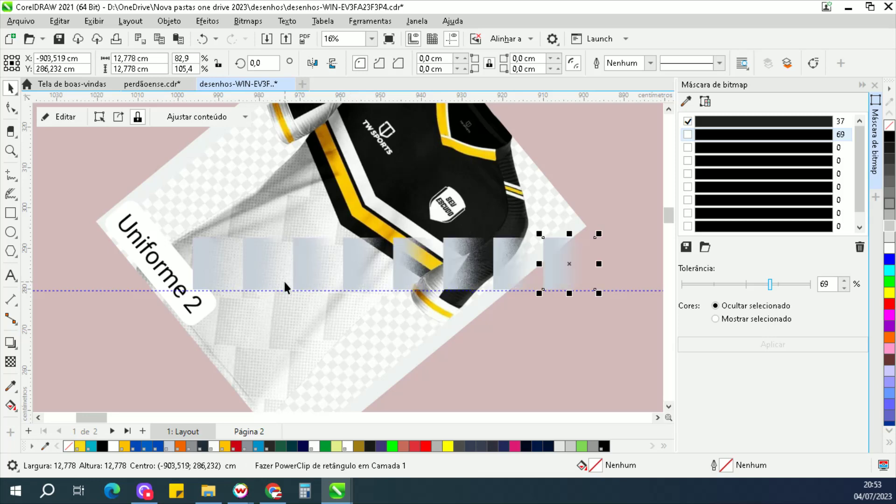
pyautogui.scroll(-2, 284, 279)
pyautogui.moveTo(498, 330); pyautogui.dragTo(161, 214)
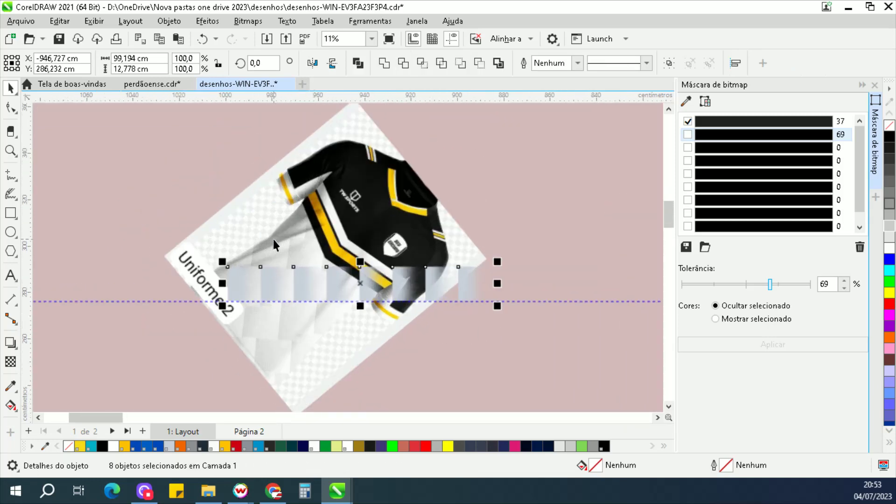
# - Try to duplicate the row of eight squares straight above itself, and undo the copy
pyautogui.scroll(4, 273, 239)
pyautogui.moveTo(397, 297); pyautogui.dragTo(396, 234)
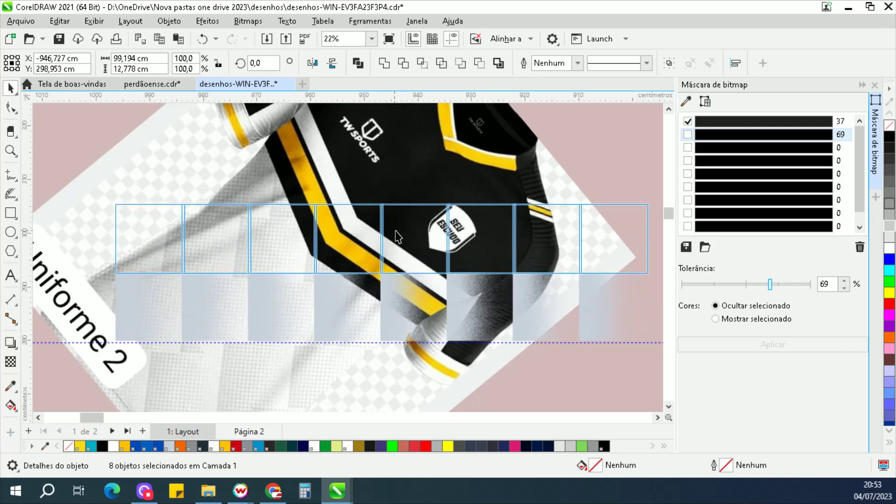
pyautogui.scroll(-3, 314, 354)
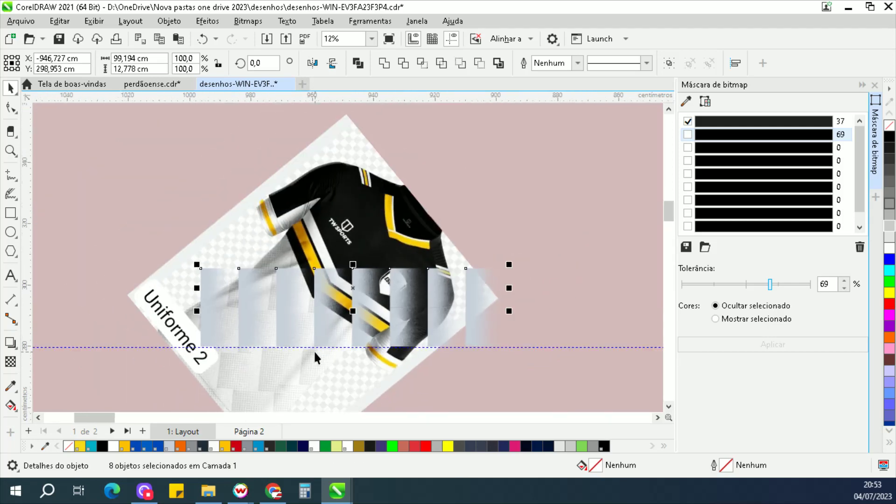
pyautogui.hotkey('ctrl', 'z')
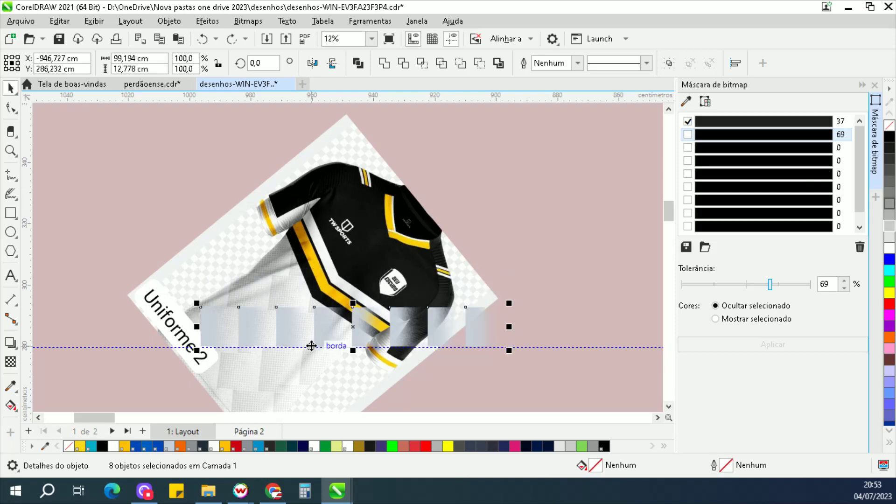
# - Try to duplicate the row of eight squares above itself with a shift of about 3 cm to the left, and undo it
pyautogui.scroll(3, 310, 343)
pyautogui.moveTo(328, 337); pyautogui.dragTo(310, 275)
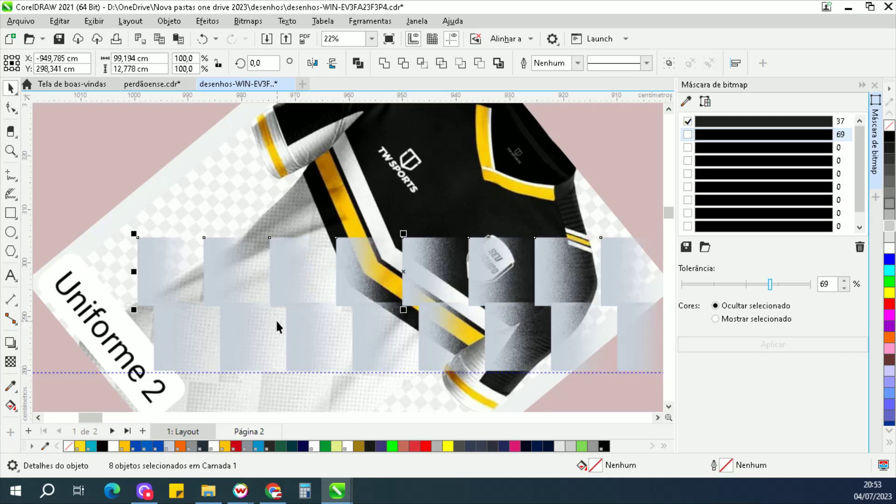
pyautogui.scroll(2, 299, 270)
pyautogui.scroll(-2, 300, 273)
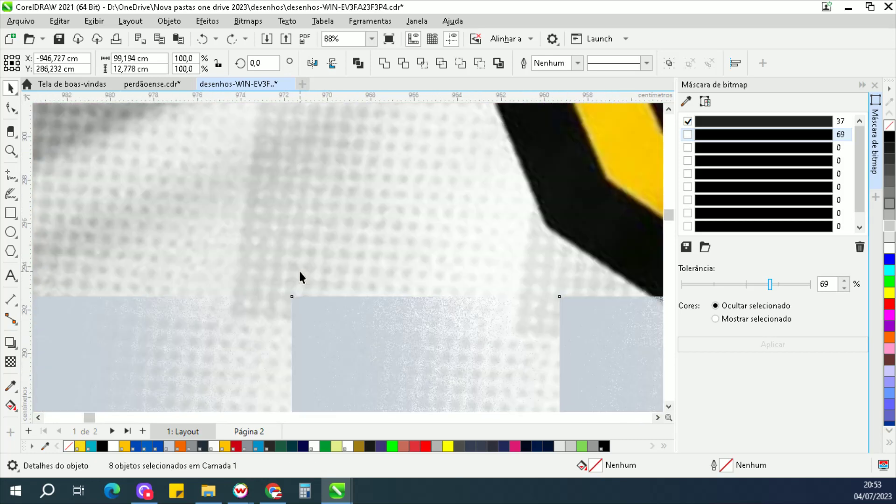
# - Duplicate the row of eight squares about 12.8 cm higher, shifted about 1.5 cm to the left of the original row
pyautogui.scroll(-1, 328, 332)
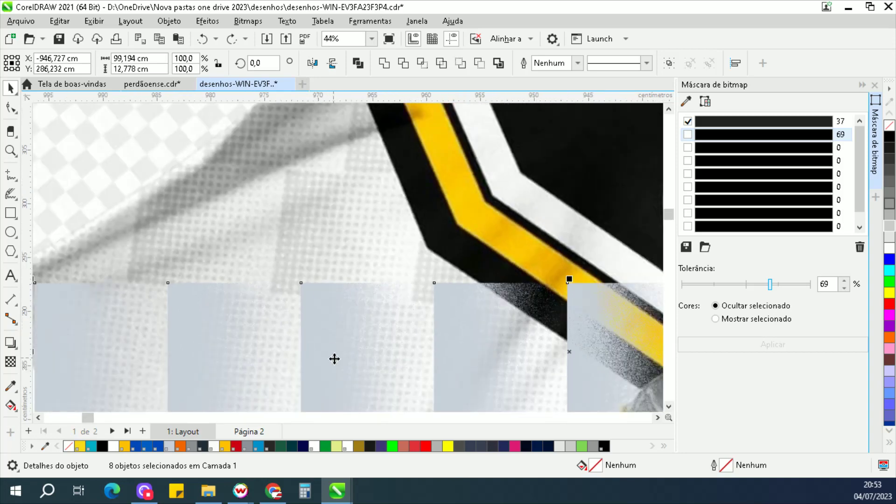
pyautogui.moveTo(334, 357); pyautogui.dragTo(316, 217)
pyautogui.scroll(-4, 301, 277)
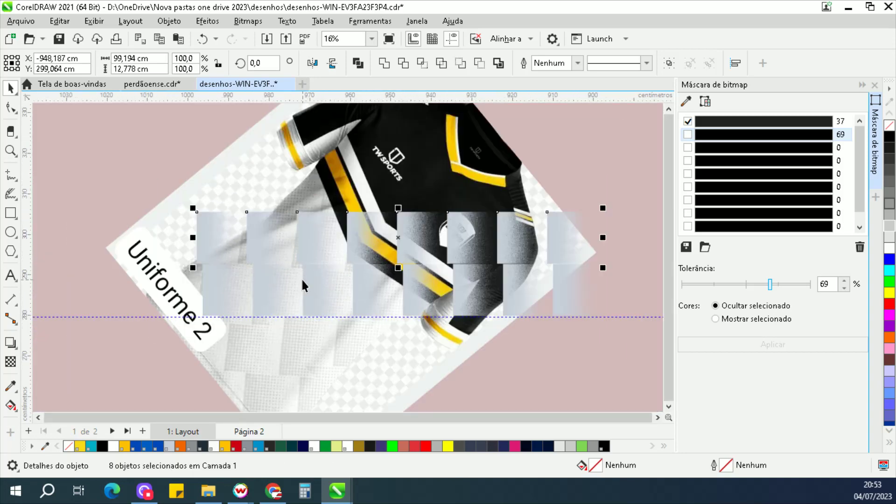
# - Repeat the offset copy to add a third row of eight squares above the others, and group that row
pyautogui.scroll(1, 346, 219)
pyautogui.hotkey('ctrl', 'r')
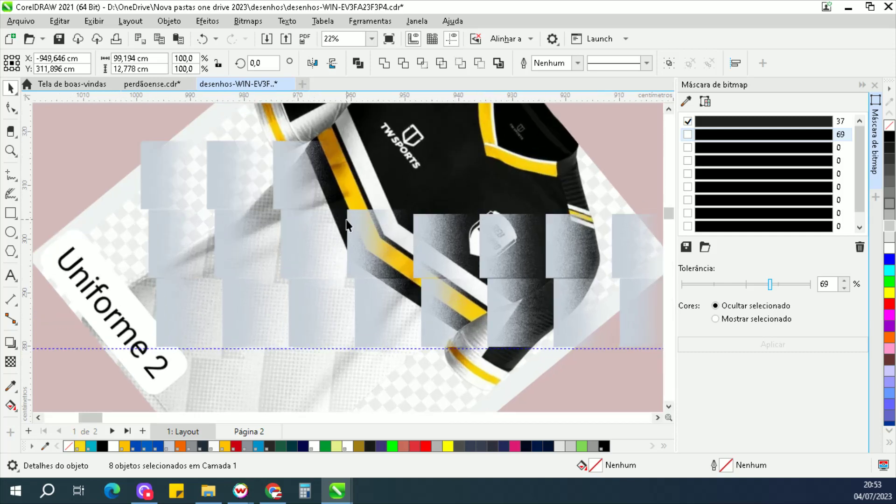
pyautogui.scroll(-1, 316, 281)
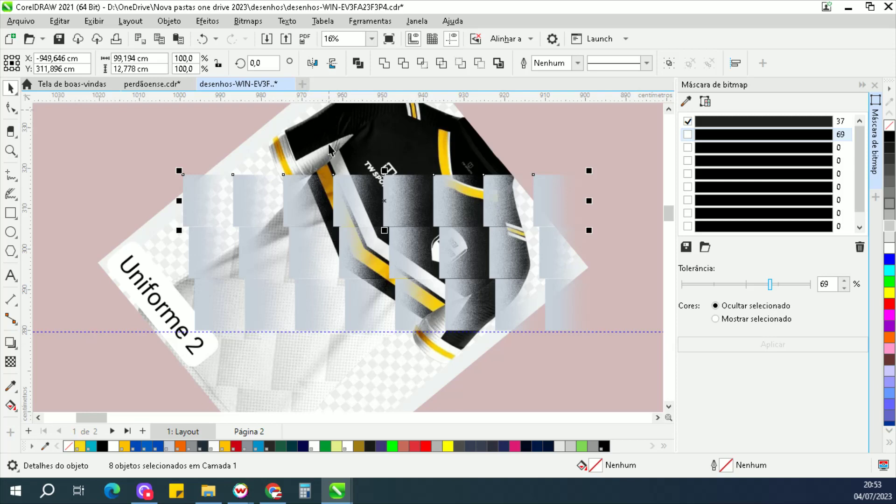
pyautogui.scroll(3, 325, 210)
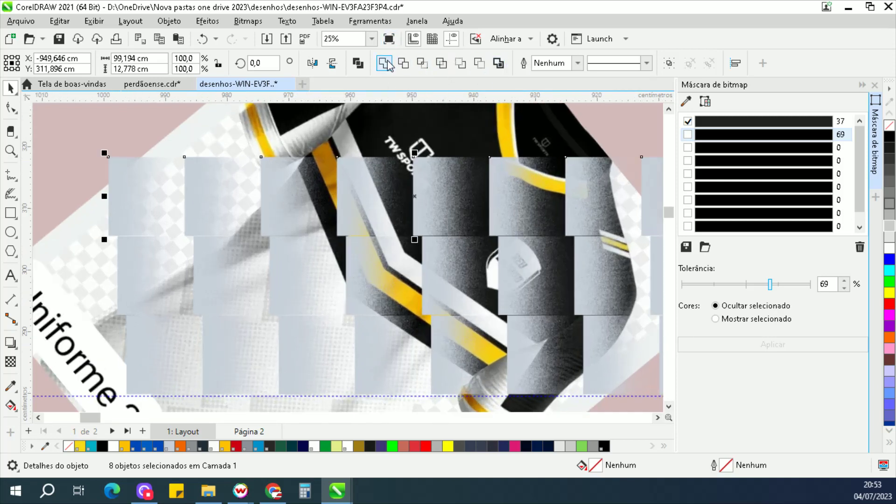
pyautogui.scroll(-4, 321, 209)
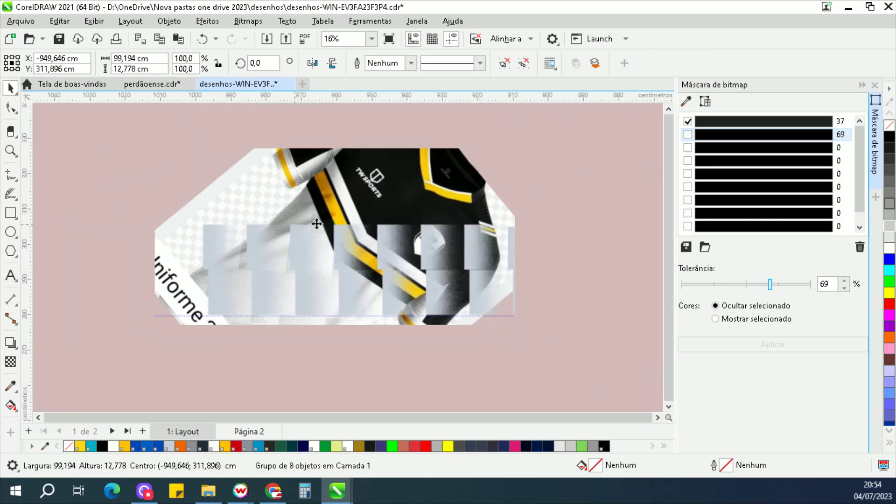
# - Try to duplicate the grouped top row 14 cm to the right, and delete the copy
pyautogui.moveTo(340, 228); pyautogui.dragTo(382, 204)
pyautogui.click(608, 355)
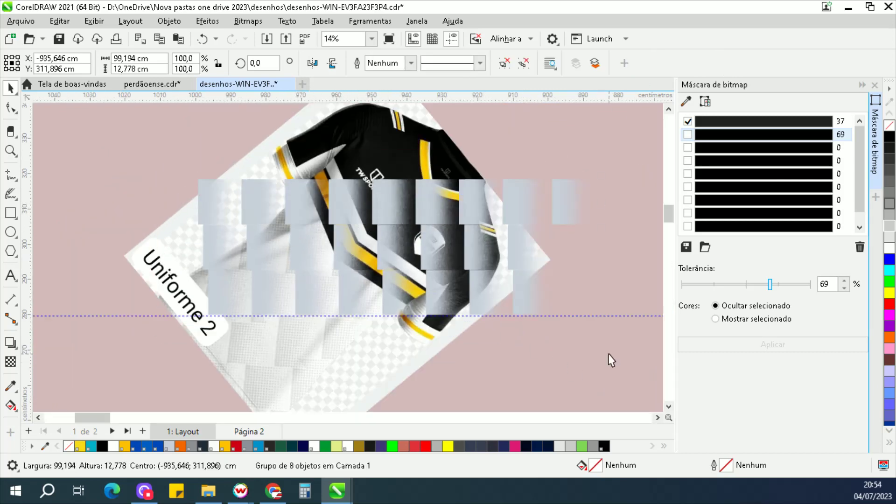
pyautogui.click(393, 197)
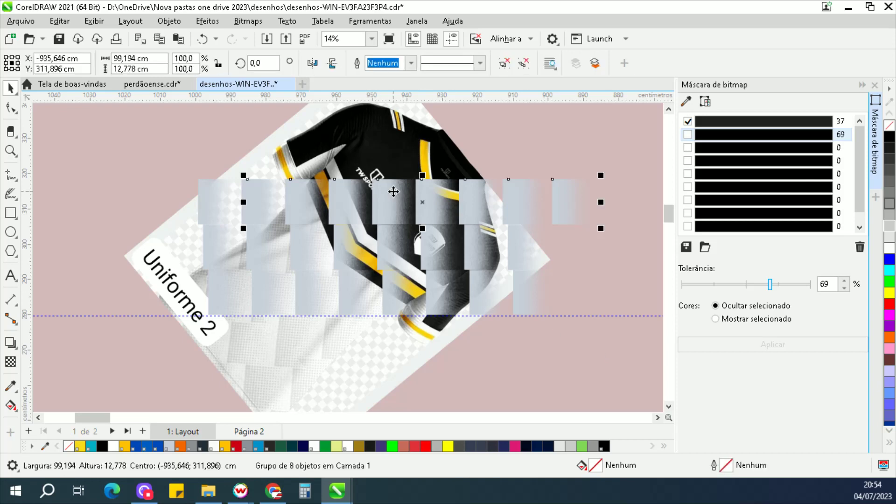
pyautogui.press('Delete')
pyautogui.click(393, 191)
# - Select the eight squares of the lowest row and group them
pyautogui.scroll(1, 390, 201)
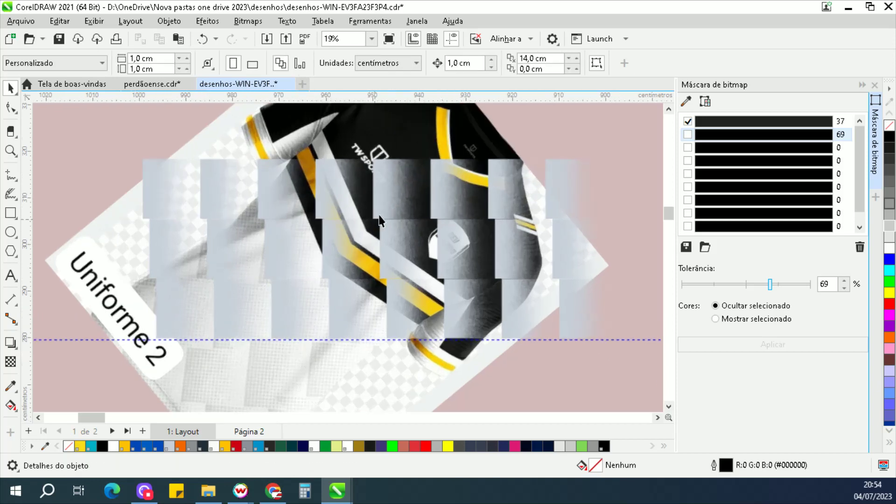
pyautogui.scroll(-1, 390, 201)
pyautogui.moveTo(555, 363); pyautogui.dragTo(92, 254)
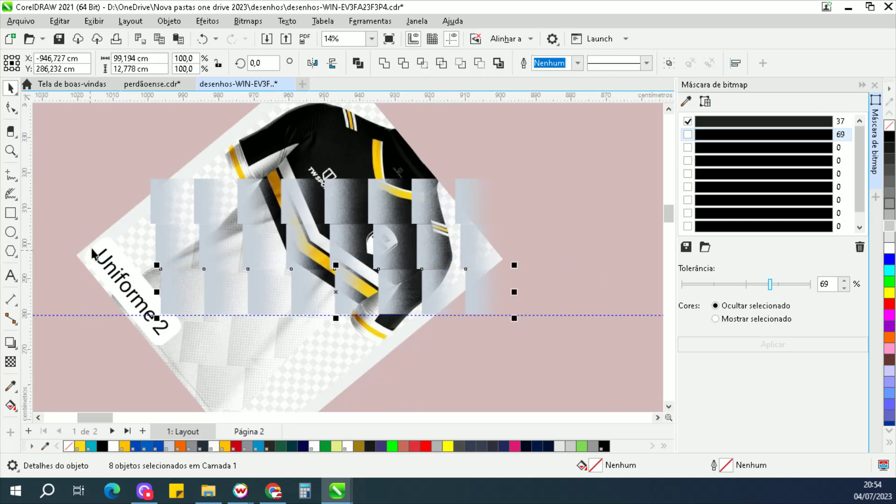
pyautogui.click(669, 63)
pyautogui.click(608, 159)
# - Align the grouped top row with the bottom row by their vertical centres, leaving the middle row offset
pyautogui.click(373, 199)
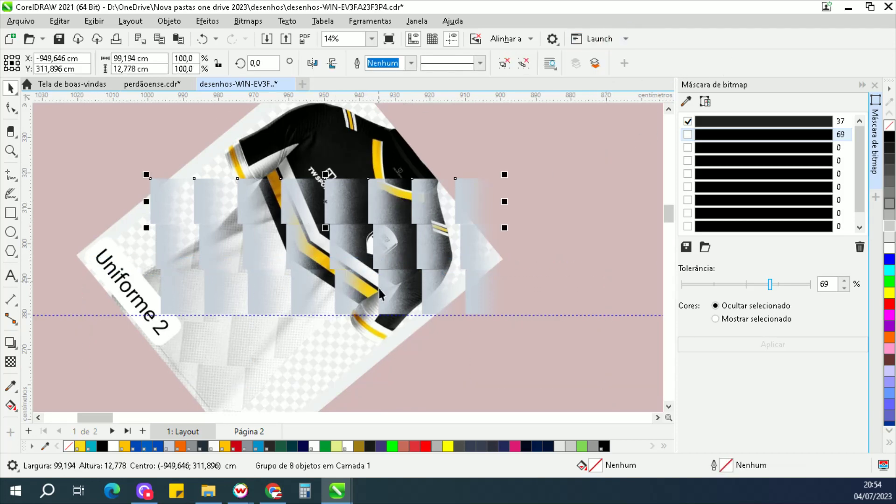
pyautogui.keyDown('shift'); pyautogui.click(385, 292); pyautogui.keyUp('shift')
pyautogui.press('c')
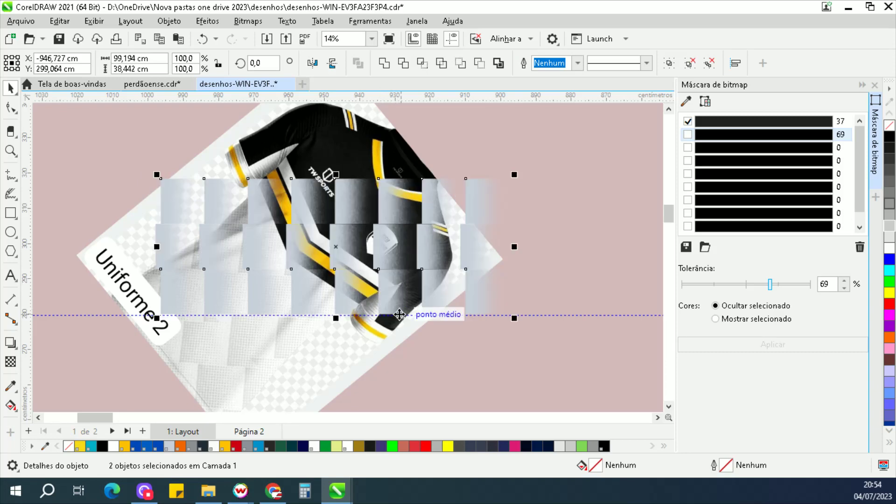
pyautogui.click(398, 341)
# - Duplicate all three rows about 38.4 cm lower, directly beneath the originals, and mirror the copy vertically
pyautogui.scroll(-1, 254, 201)
pyautogui.moveTo(513, 356); pyautogui.dragTo(136, 132)
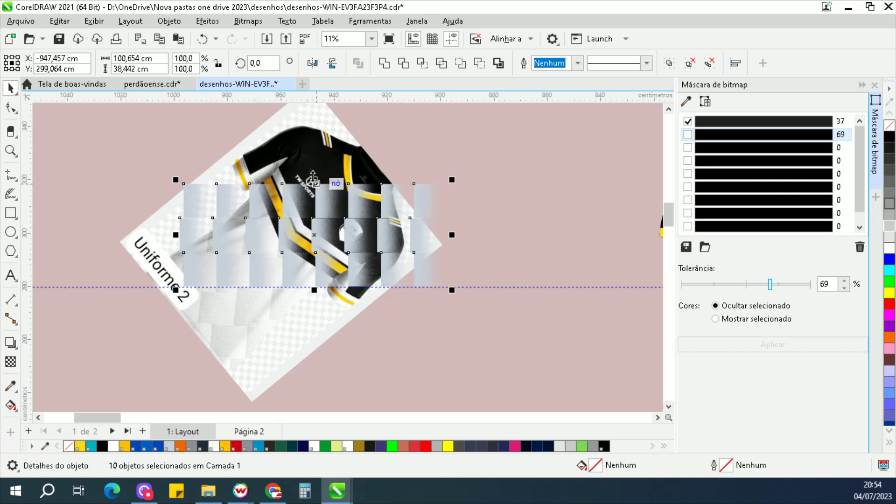
pyautogui.moveTo(314, 179); pyautogui.dragTo(311, 304)
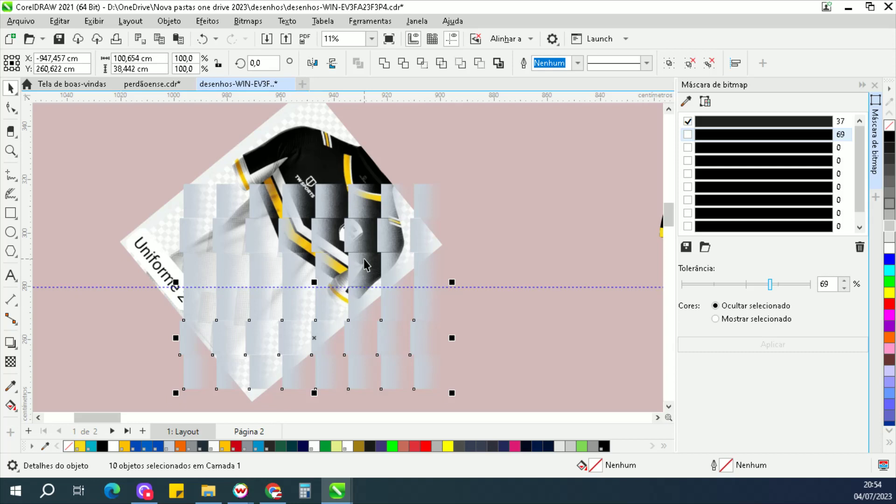
pyautogui.click(315, 68)
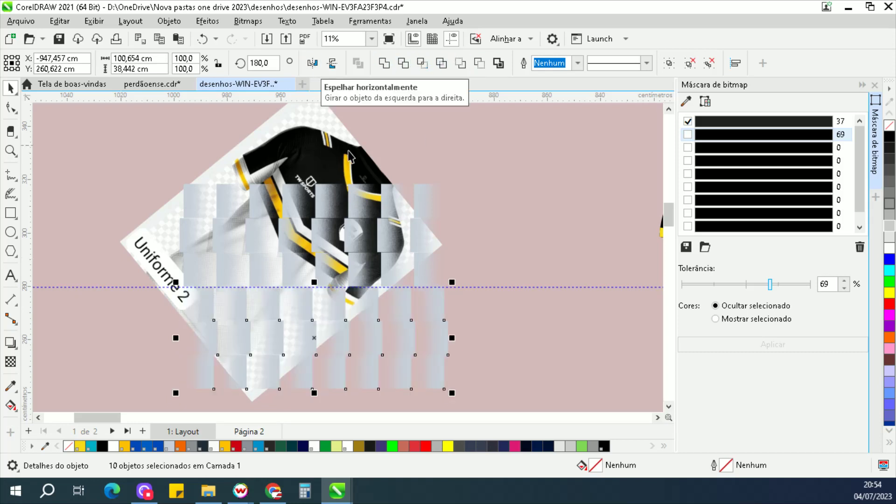
pyautogui.click(312, 66)
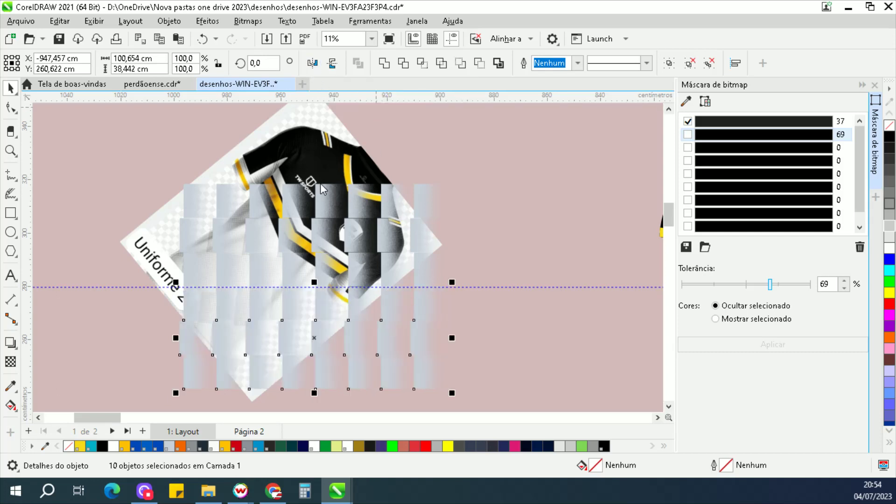
pyautogui.click(332, 66)
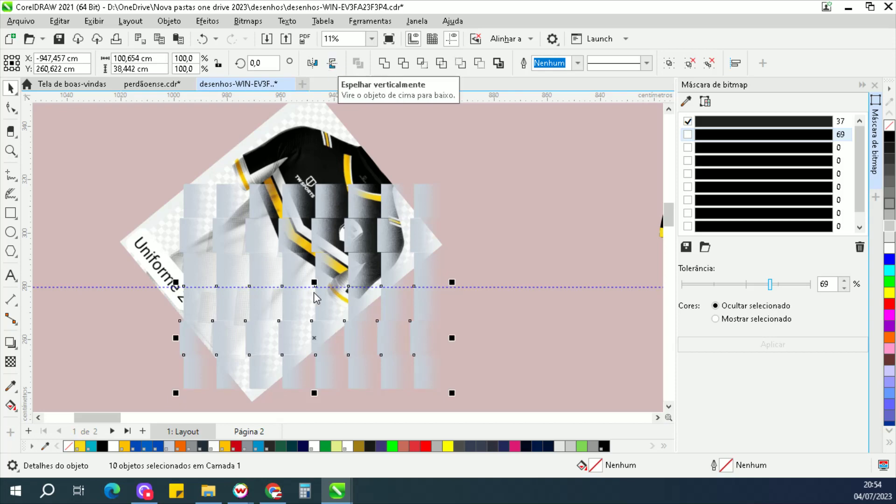
# - Shift the mirrored lower block of rows about 3 cm to the left, keeping it against the upper block
pyautogui.scroll(2, 314, 297)
pyautogui.scroll(-2, 293, 241)
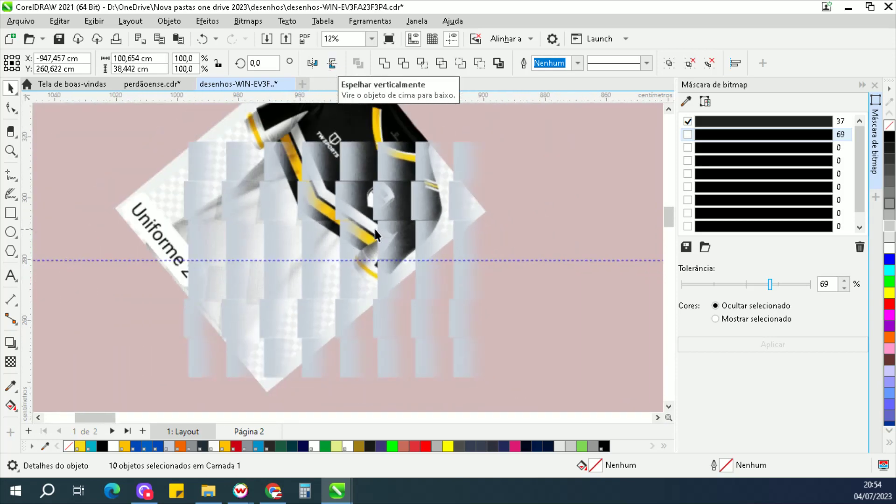
pyautogui.scroll(2, 280, 300)
pyautogui.moveTo(270, 289); pyautogui.dragTo(310, 266)
pyautogui.scroll(-3, 310, 265)
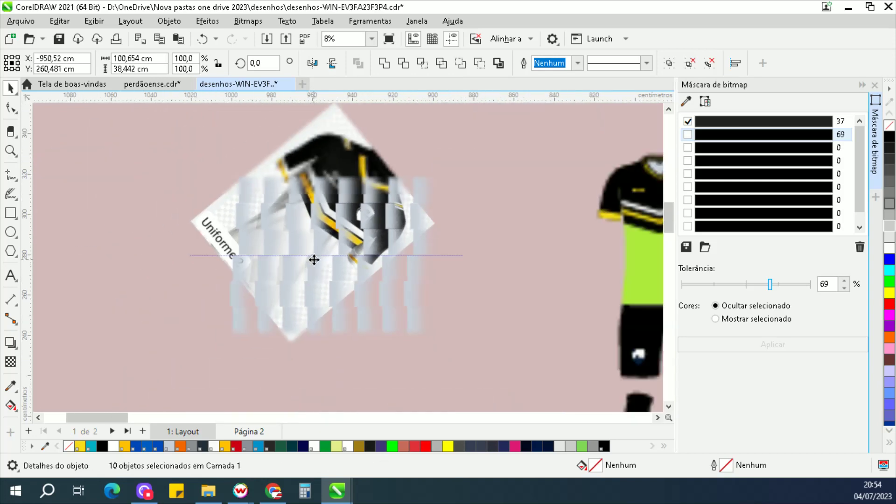
# - Select the reference photo together with all the square rows and set their rotation angle to 0°
pyautogui.click(196, 184)
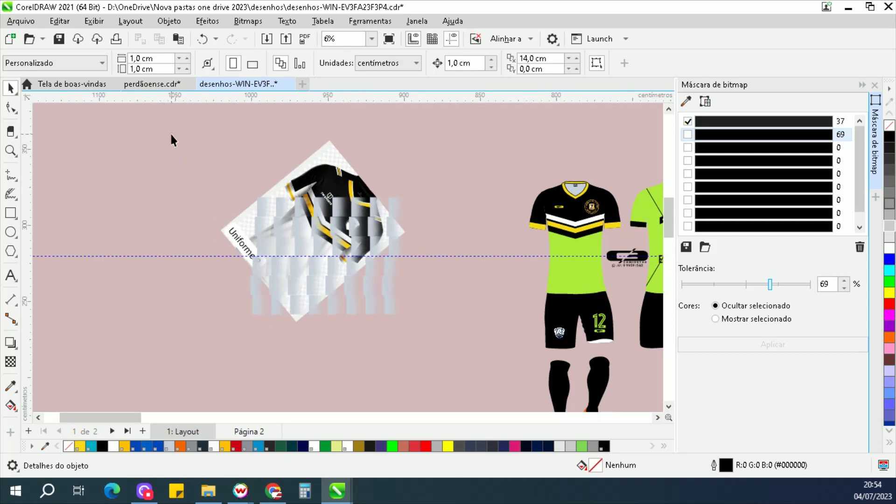
pyautogui.click(351, 163)
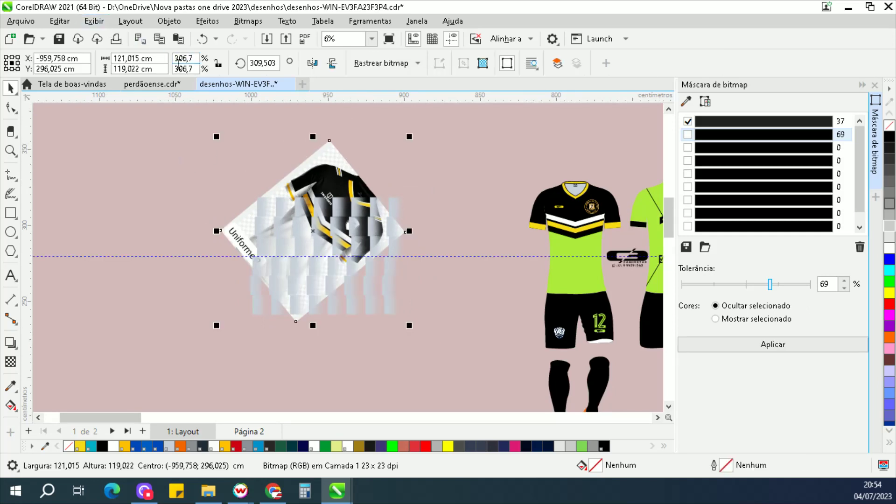
pyautogui.click(251, 64)
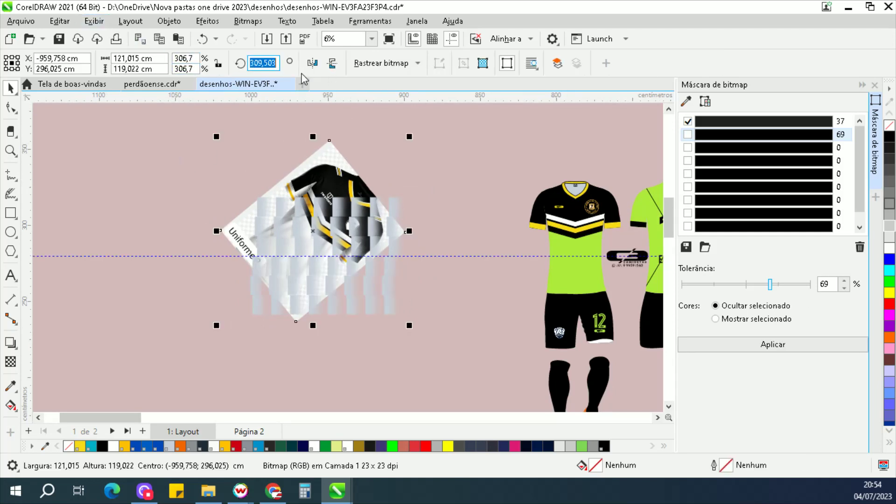
pyautogui.scroll(-1, 262, 170)
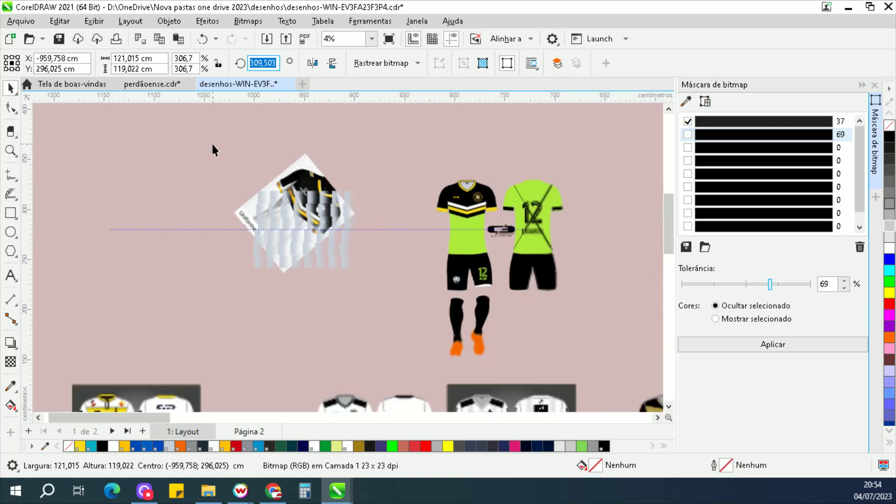
pyautogui.moveTo(203, 135); pyautogui.dragTo(359, 270)
pyautogui.moveTo(391, 328); pyautogui.dragTo(391, 328)
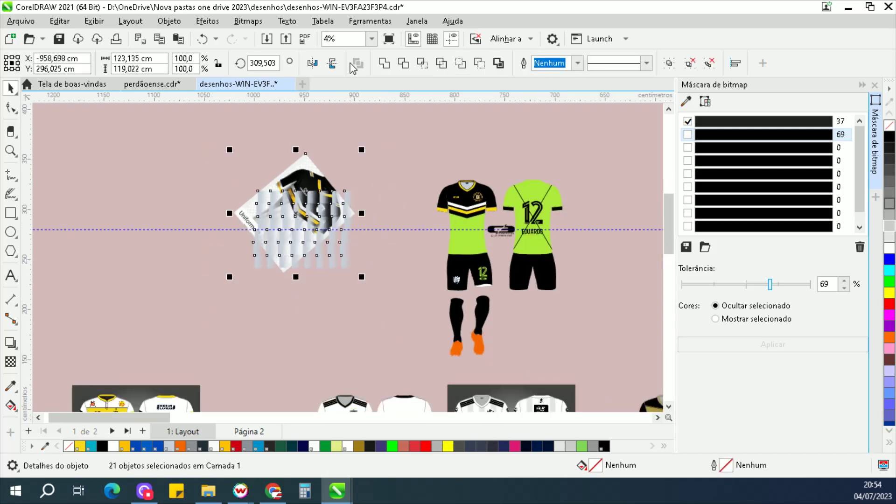
pyautogui.doubleClick(274, 65)
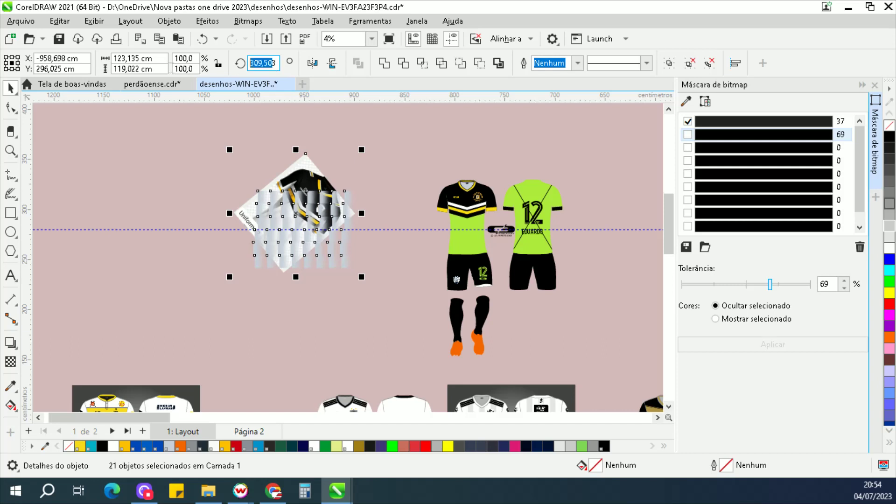
pyautogui.write('043')
pyautogui.press('Return')
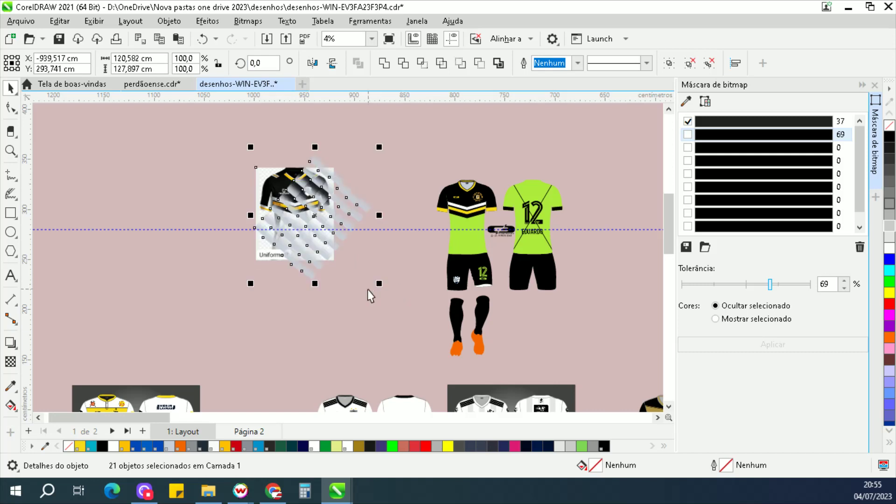
# - Move the reference photo to the left, clear of the diagonal pattern, and group the pattern pieces to ungroup them all into single squares
pyautogui.moveTo(370, 295); pyautogui.dragTo(102, 179)
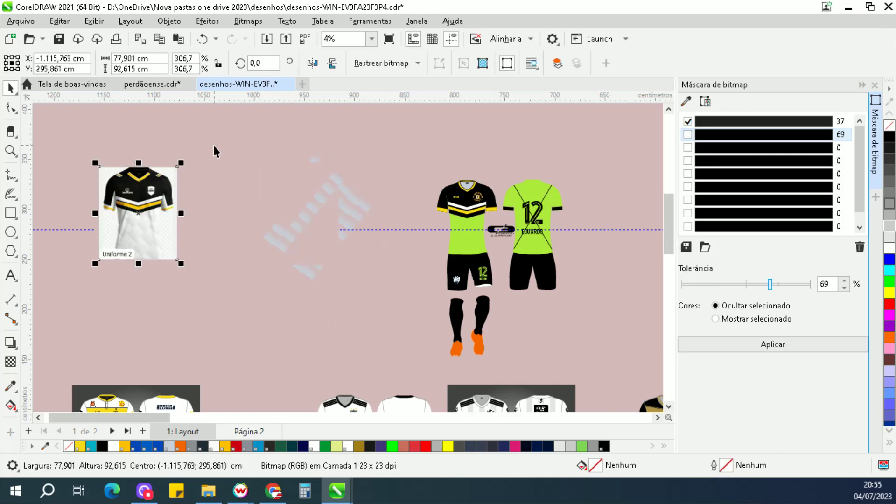
pyautogui.moveTo(214, 145); pyautogui.dragTo(395, 330)
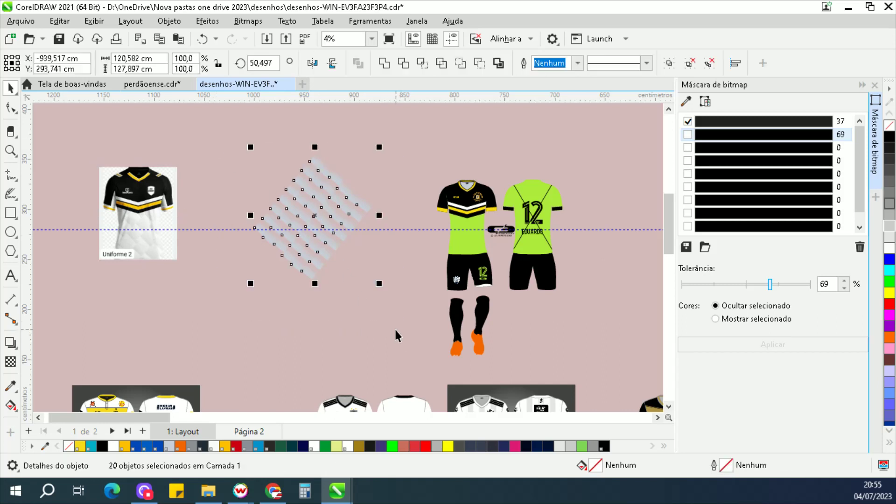
pyautogui.click(669, 63)
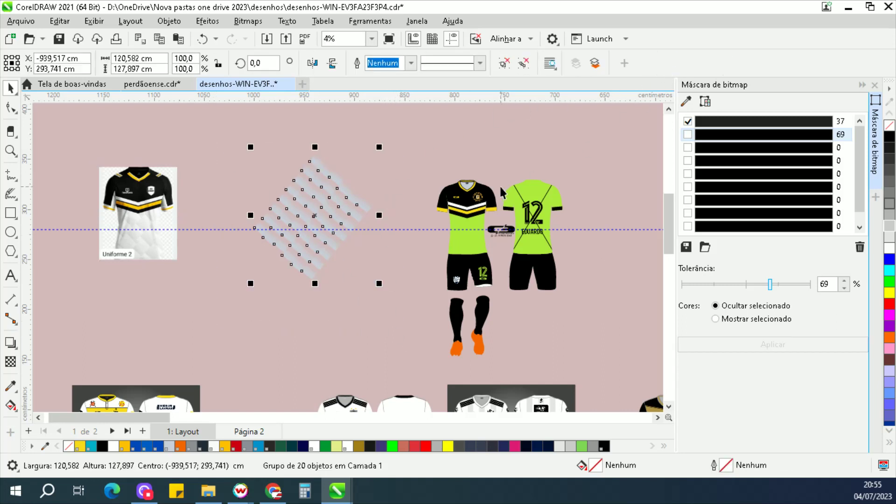
pyautogui.scroll(1, 499, 187)
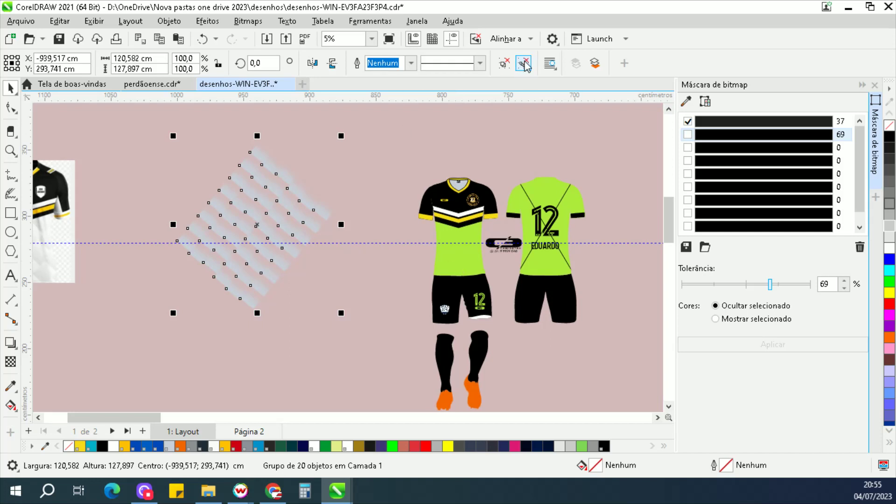
pyautogui.click(546, 63)
# - Try to PowerClip the loose squares inside the front shirt body, open the clip's contents for editing, and undo the clipping
pyautogui.click(457, 253)
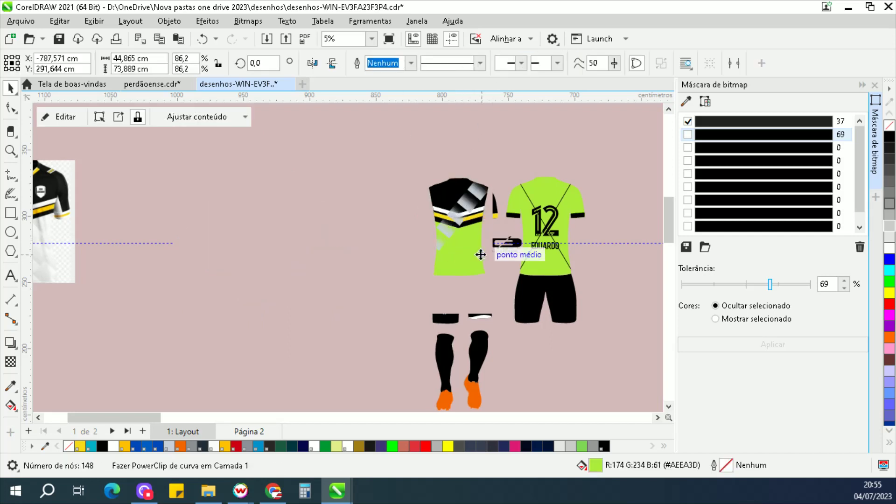
pyautogui.scroll(2, 469, 229)
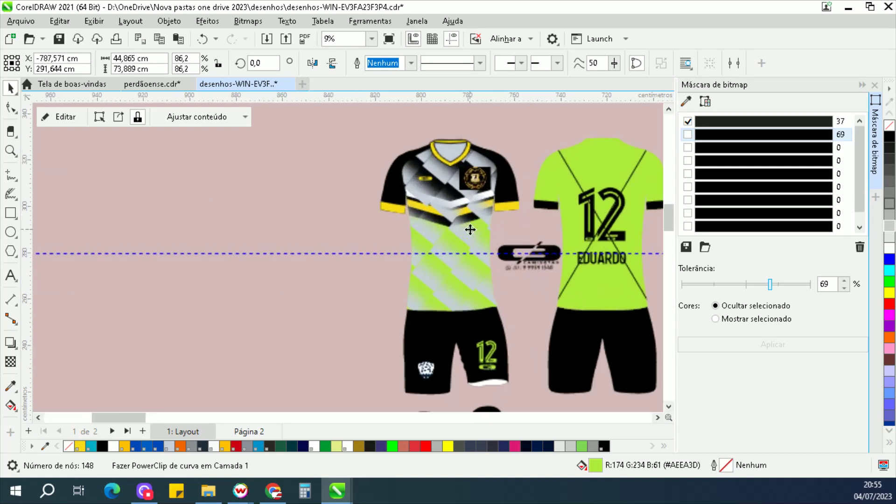
pyautogui.doubleClick(469, 230)
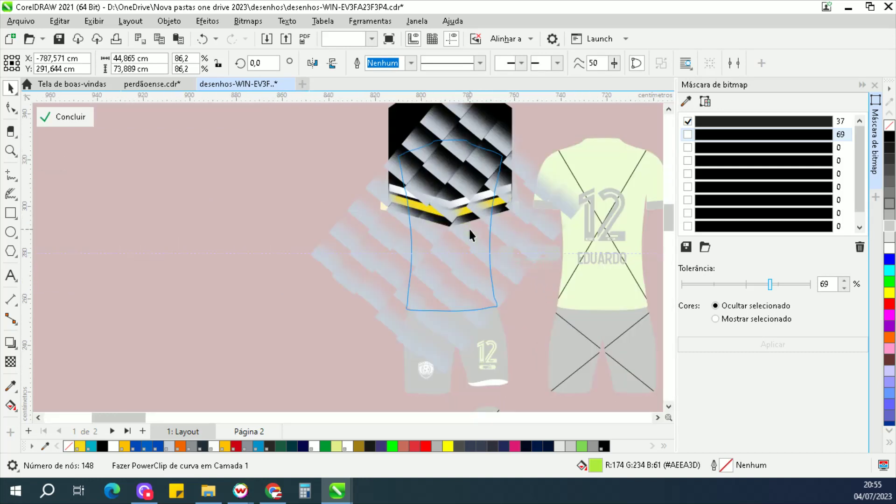
pyautogui.scroll(-1, 450, 240)
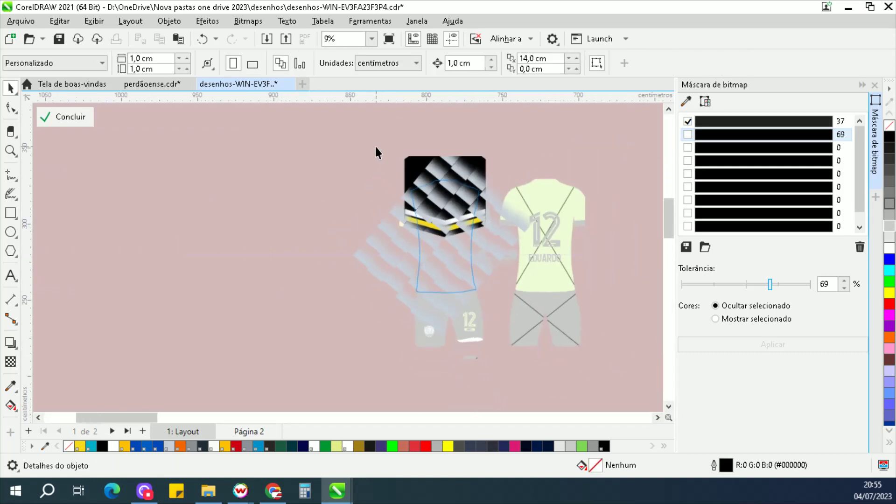
pyautogui.click(416, 181)
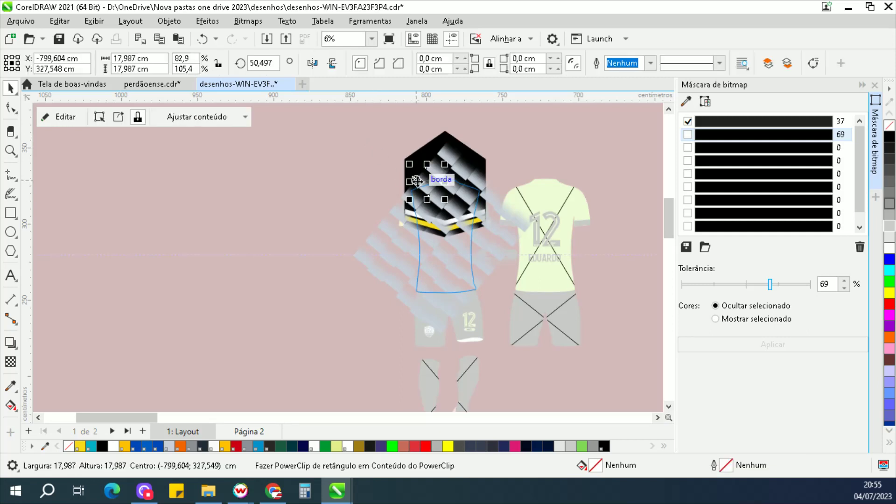
pyautogui.click(350, 195)
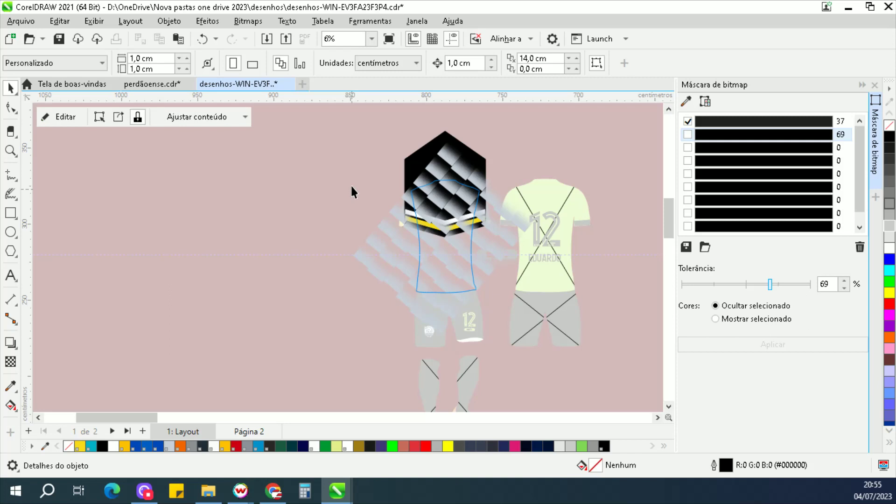
pyautogui.hotkey('ctrl', 'z')
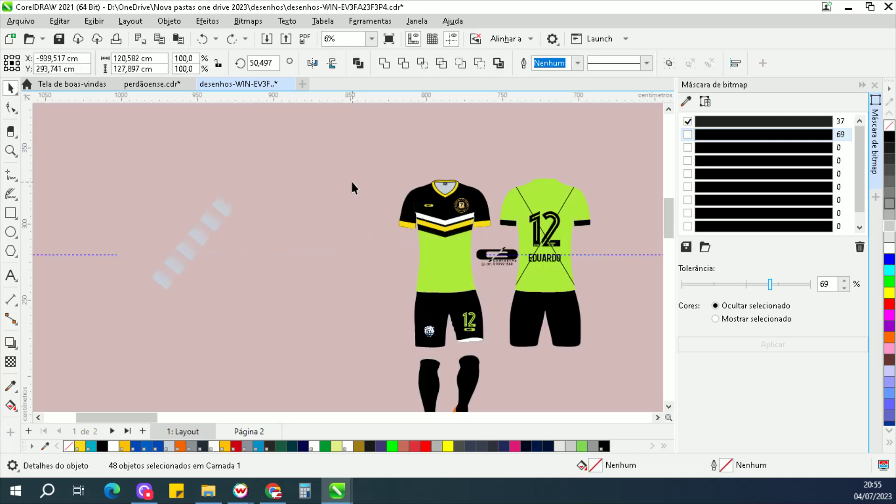
# - Group the 48 loose pattern squares and cut the group from the page
pyautogui.click(669, 63)
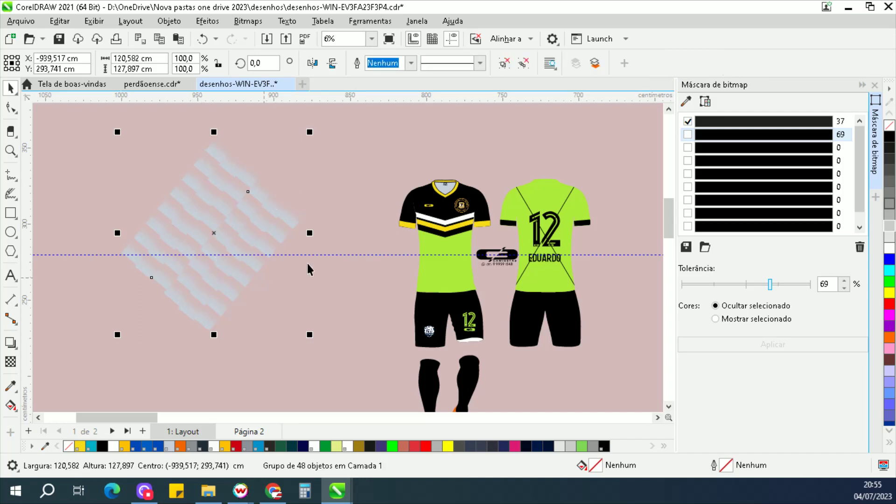
pyautogui.scroll(-1, 362, 250)
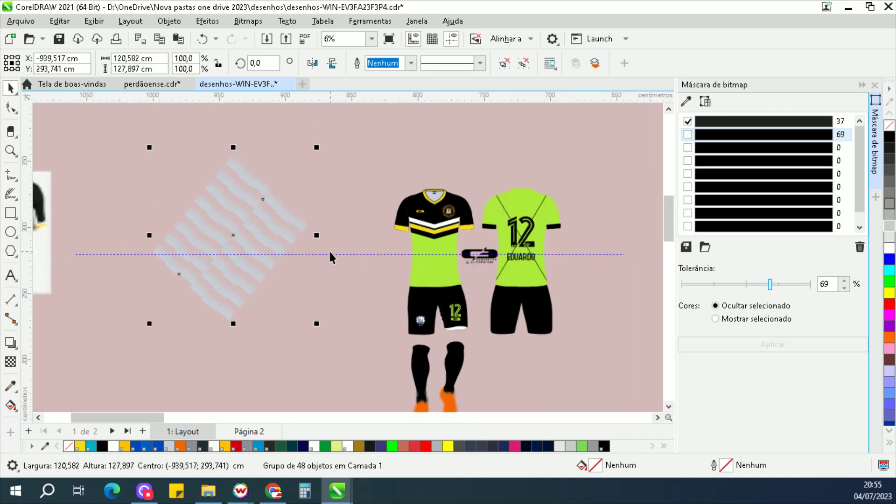
pyautogui.click(503, 64)
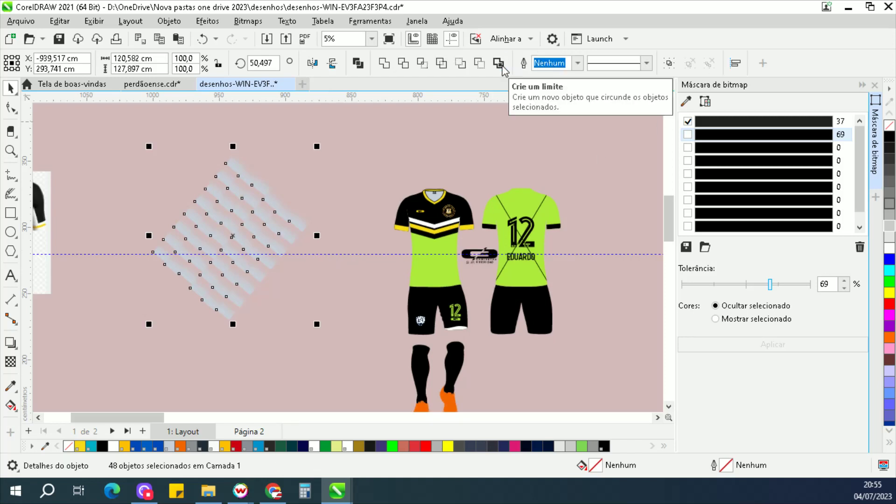
pyautogui.hotkey('ctrl', 'g')
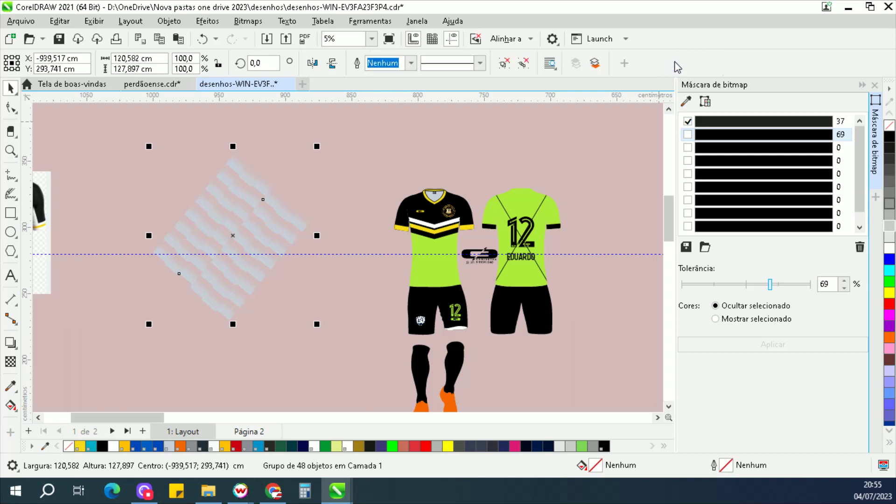
pyautogui.press('Delete')
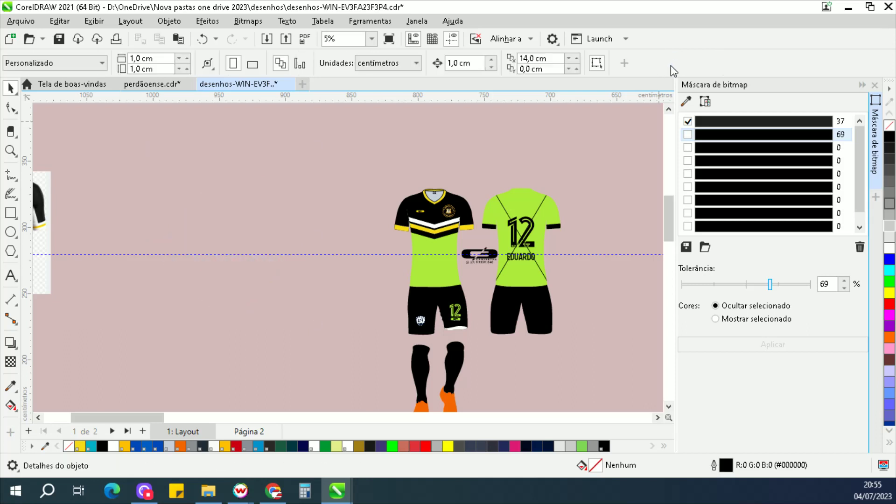
# - Paste the pattern group into the front shirt body's PowerClip contents and center it horizontally on the black chest panel
pyautogui.click(441, 270)
pyautogui.doubleClick(440, 270)
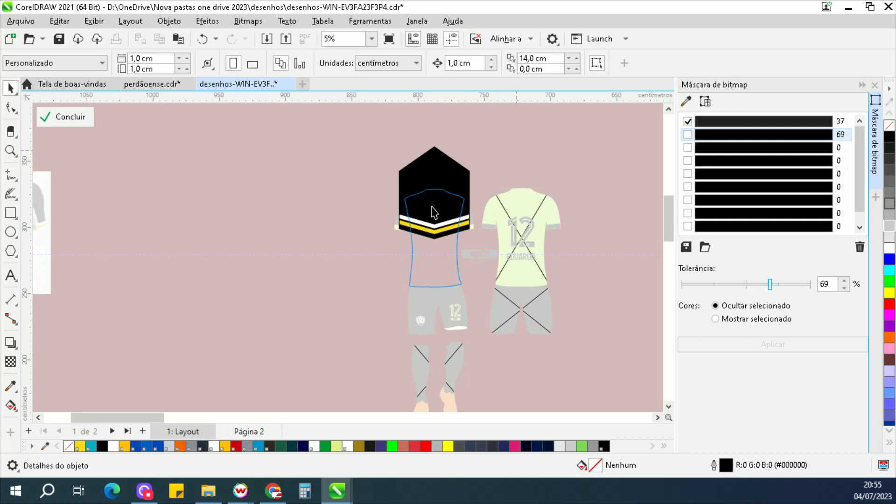
pyautogui.hotkey('ctrl', 'v')
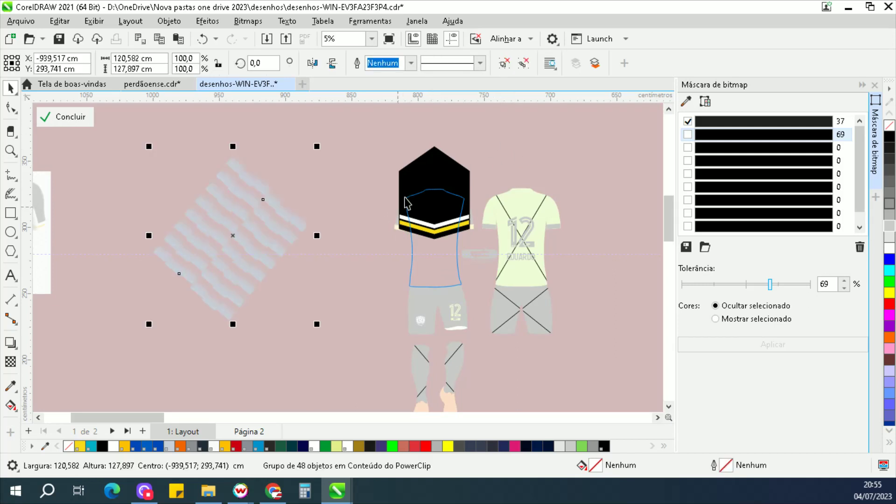
pyautogui.keyDown('shift'); pyautogui.click(423, 182); pyautogui.keyUp('shift')
pyautogui.press('c')
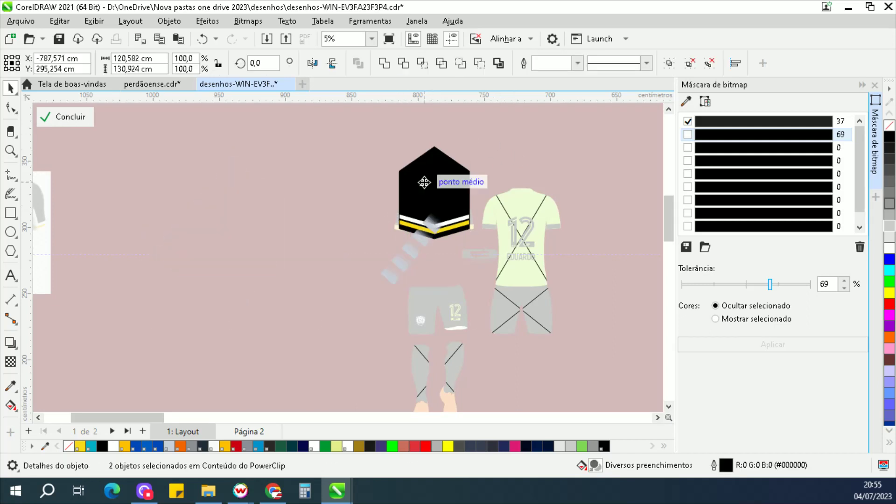
pyautogui.press('e')
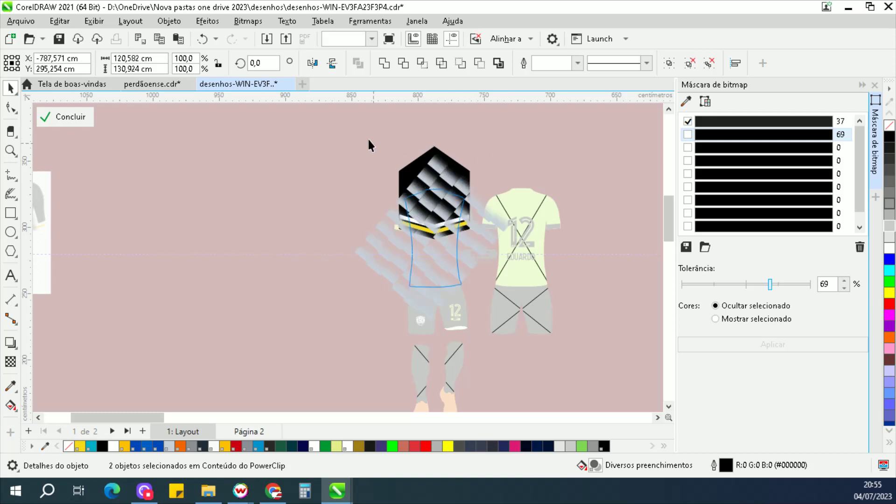
# - Bring the grouped chest panel with its stripes in front of the pattern and finish editing the PowerClip
pyautogui.click(368, 139)
pyautogui.moveTo(373, 125); pyautogui.dragTo(484, 253)
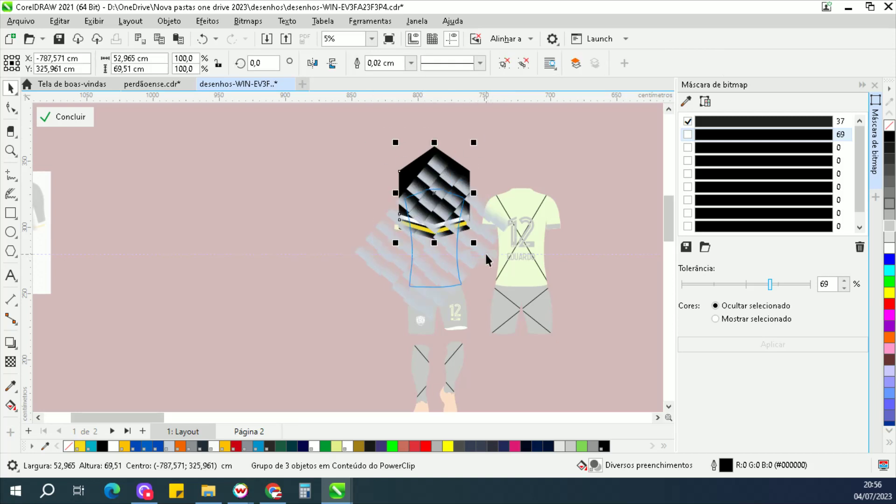
pyautogui.hotkey('ctrl', 'x')
pyautogui.hotkey('shift', 'pageup')
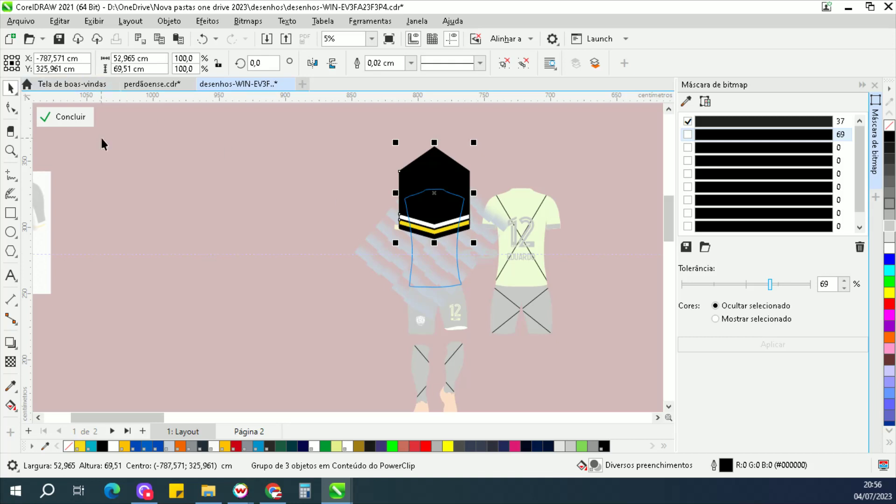
pyautogui.click(80, 117)
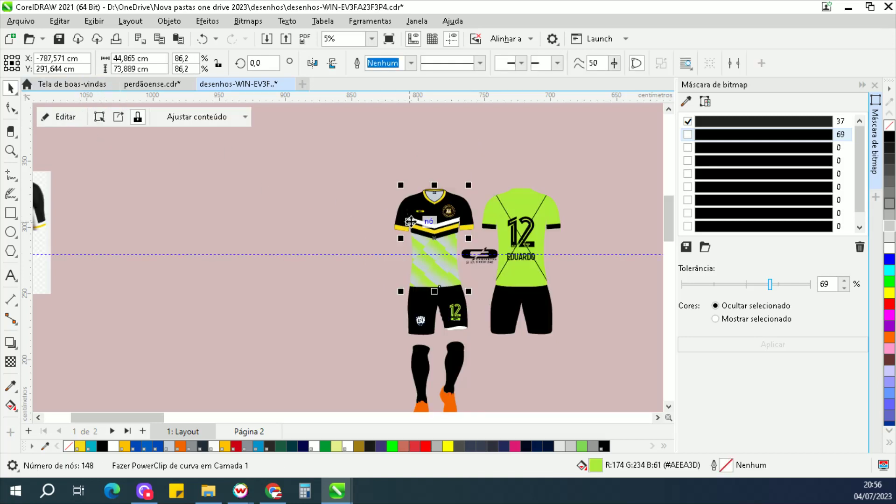
# - Fill the front shirt body with white behind the clipped diamond pattern
pyautogui.click(477, 279)
pyautogui.scroll(1, 469, 293)
pyautogui.click(437, 276)
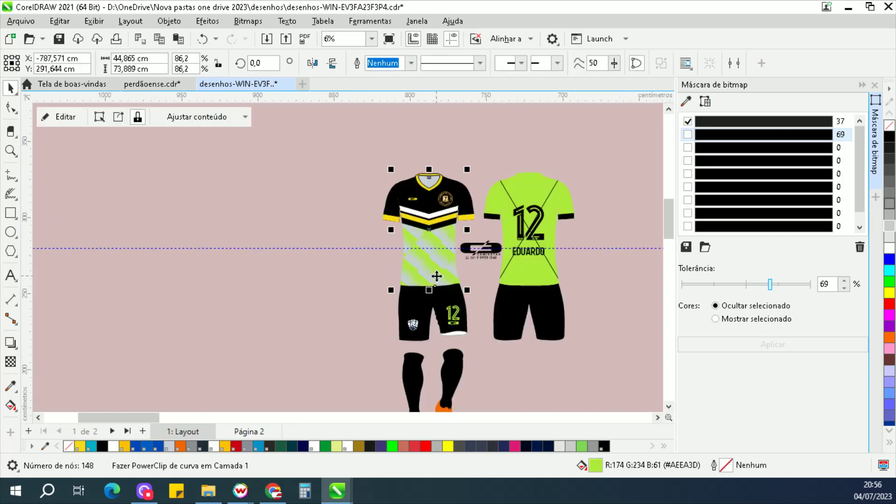
pyautogui.click(117, 447)
pyautogui.hotkey('ctrl', 'z')
pyautogui.scroll(3, 443, 190)
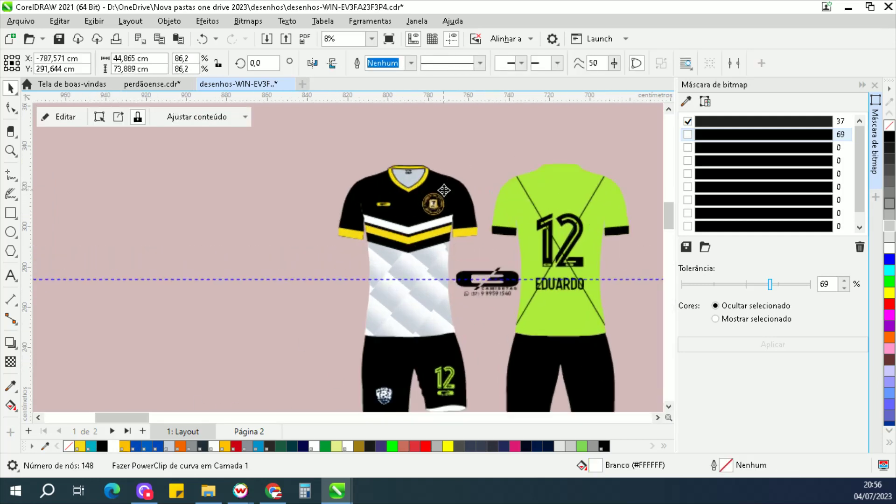
# - Fill the front shirt's sleeves with PANTONE 293 C blue
pyautogui.click(467, 214)
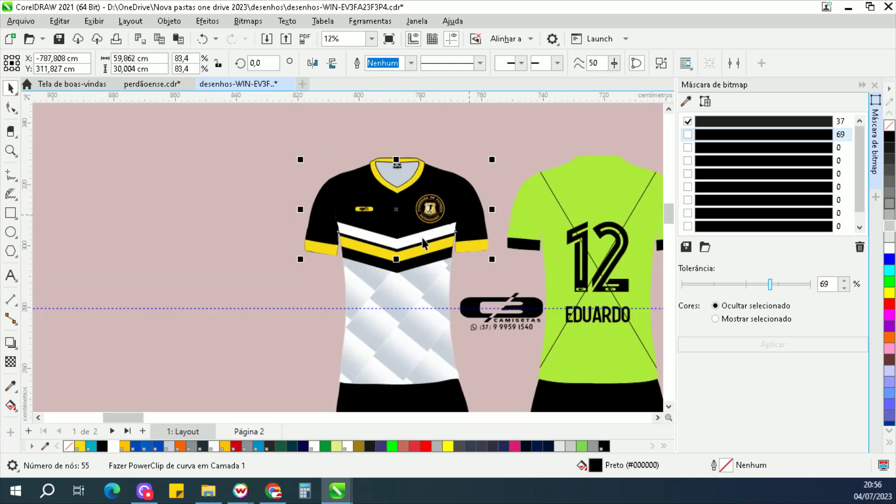
pyautogui.click(159, 449)
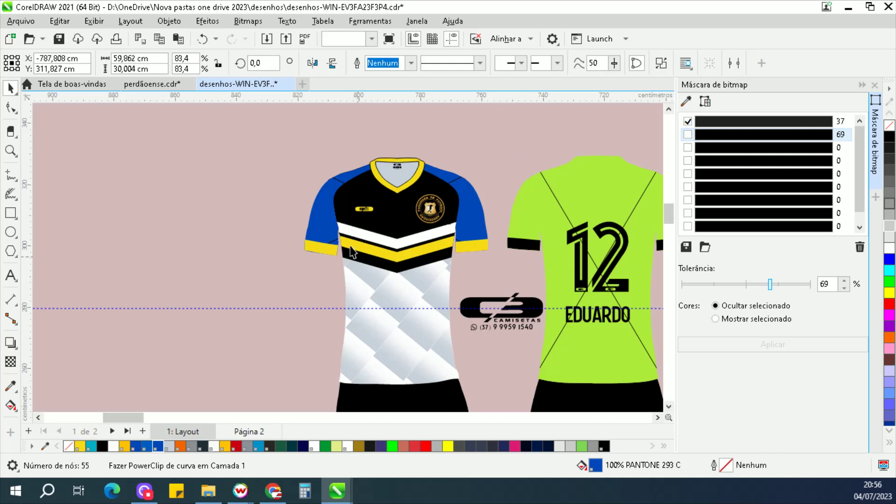
pyautogui.press('Escape')
# - Open the front shirt body's PowerClip contents for editing and select the grouped chest panel
pyautogui.click(393, 231)
pyautogui.doubleClick(392, 227)
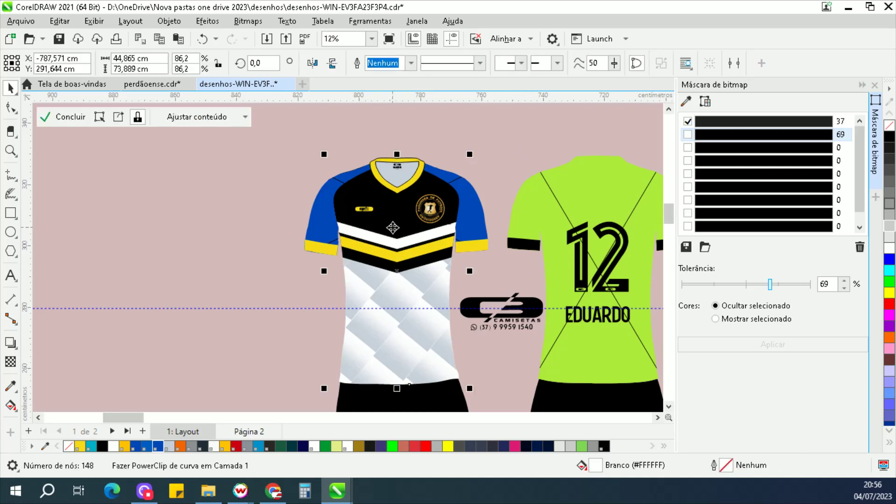
pyautogui.click(395, 211)
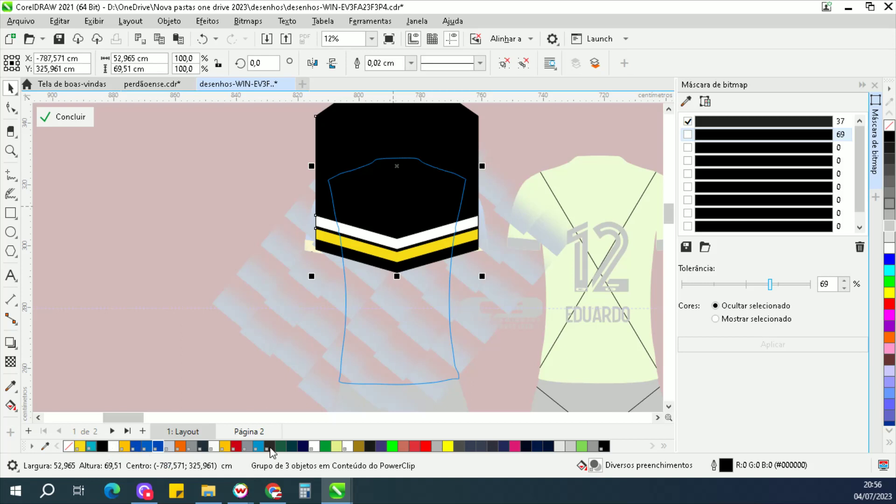
# - Try to fill the whole grouped chest panel with PANTONE 293 C blue and ungroup it, and undo both changes
pyautogui.click(159, 446)
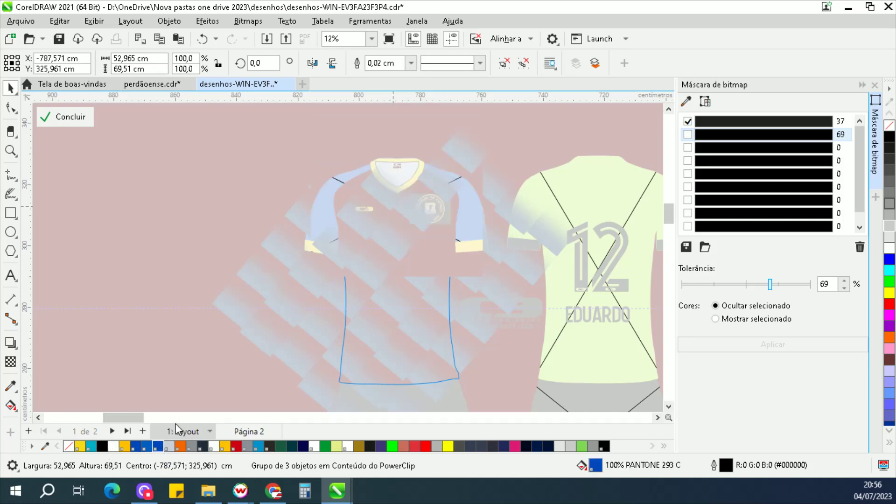
pyautogui.click(509, 57)
pyautogui.hotkey('ctrl', 'z')
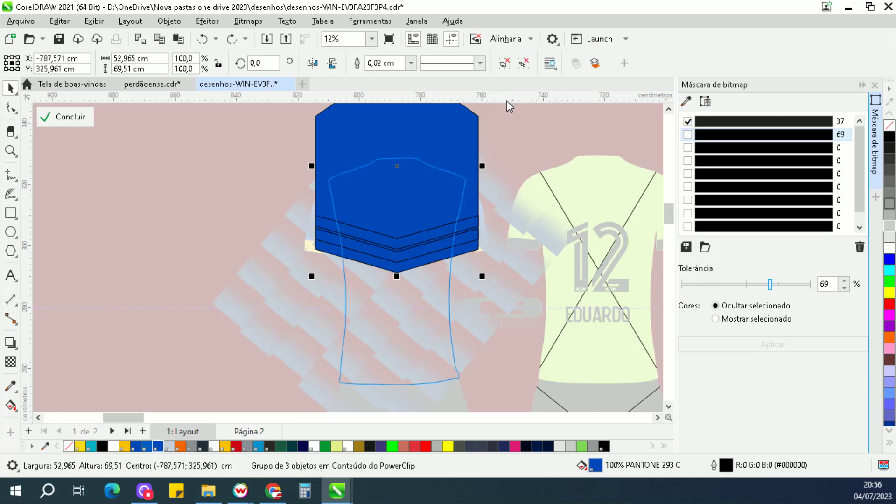
pyautogui.hotkey('ctrl', 'z')
# - Ungroup the chest panel and fill only its black base shape with PANTONE 293 C blue
pyautogui.click(503, 64)
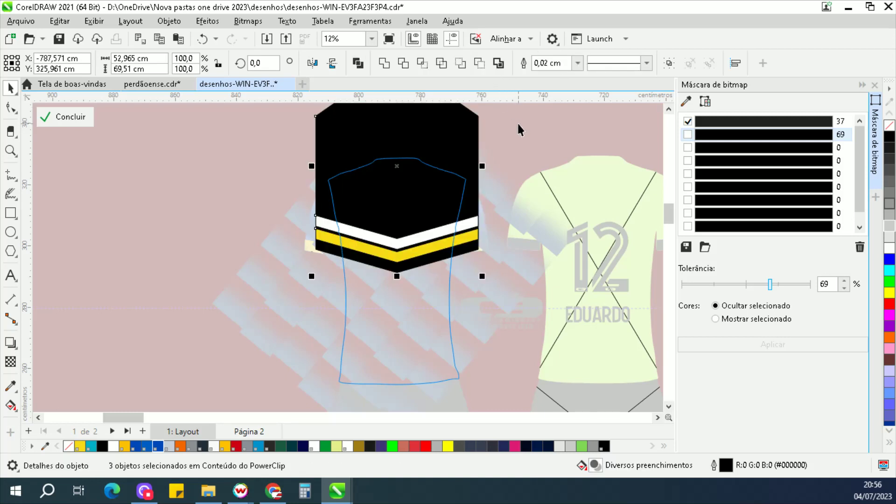
pyautogui.click(446, 153)
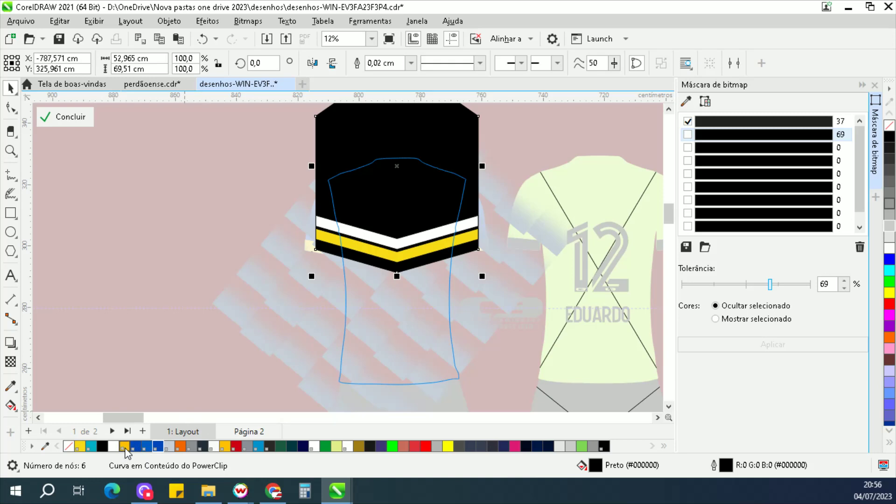
pyautogui.click(134, 446)
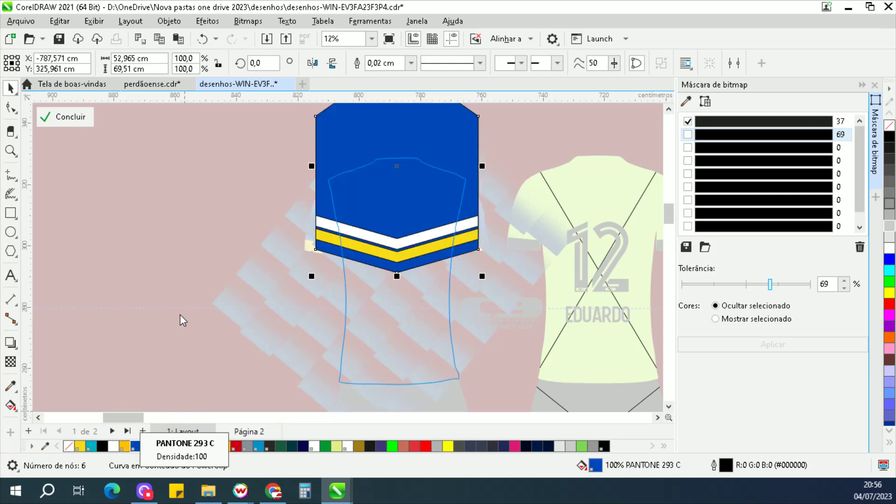
# - Remove the outlines from the three chest panel shapes and finish editing the PowerClip
pyautogui.click(225, 176)
pyautogui.moveTo(225, 176); pyautogui.dragTo(532, 283)
pyautogui.keyDown('shift'); pyautogui.click(470, 154); pyautogui.keyUp('shift')
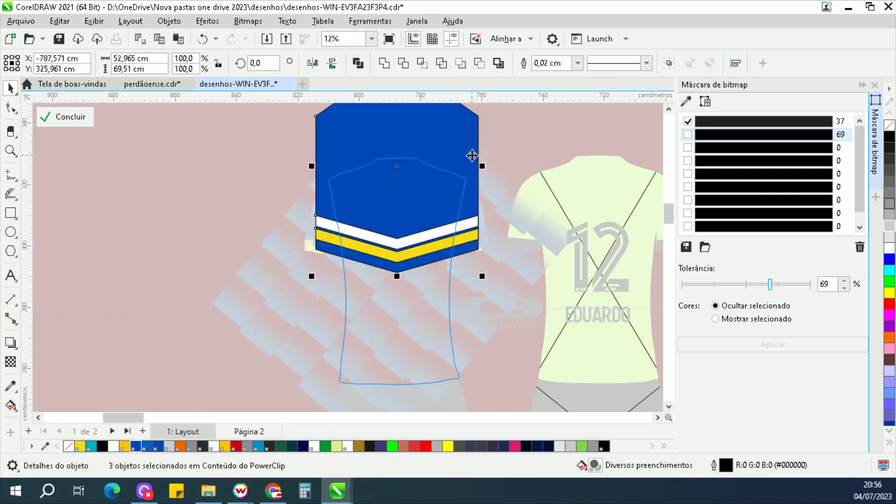
pyautogui.rightClick(70, 447)
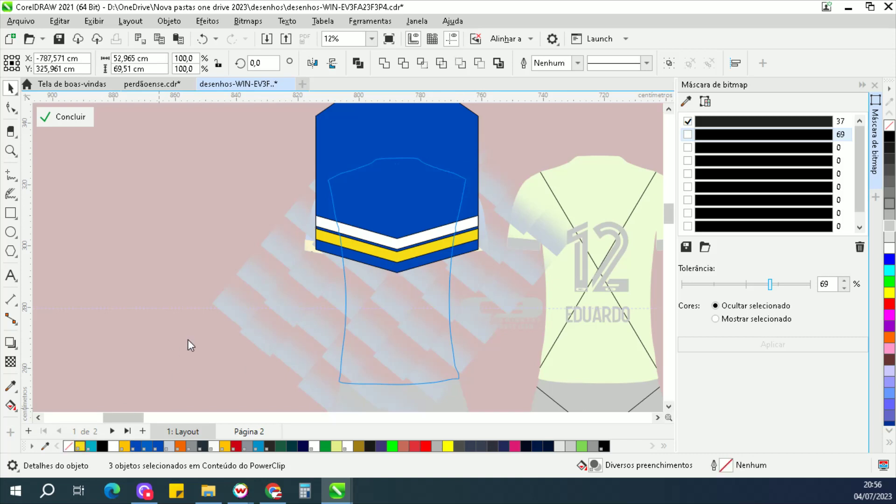
pyautogui.click(81, 123)
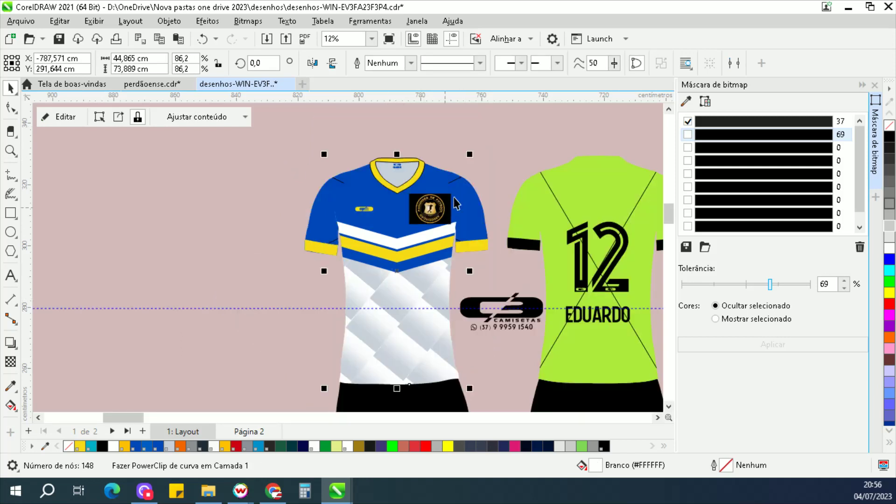
# - Examine the recolored front shirt and its clipped diamond pattern up close
pyautogui.click(474, 200)
pyautogui.click(466, 222)
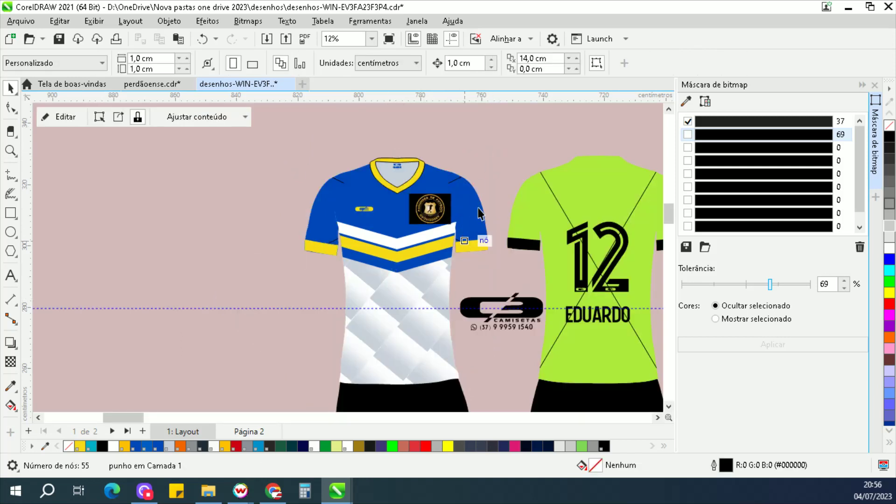
pyautogui.click(499, 163)
pyautogui.scroll(5, 394, 319)
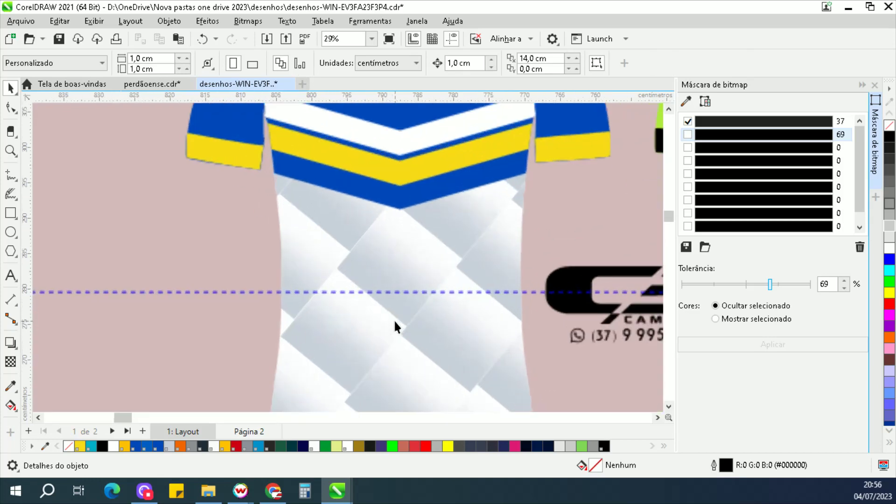
pyautogui.scroll(-3, 363, 312)
pyautogui.scroll(-5, 330, 295)
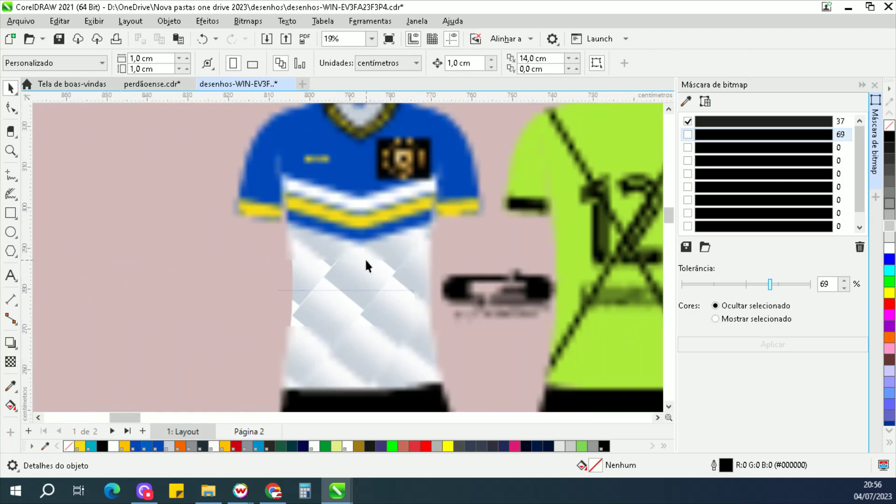
pyautogui.scroll(-3, 429, 204)
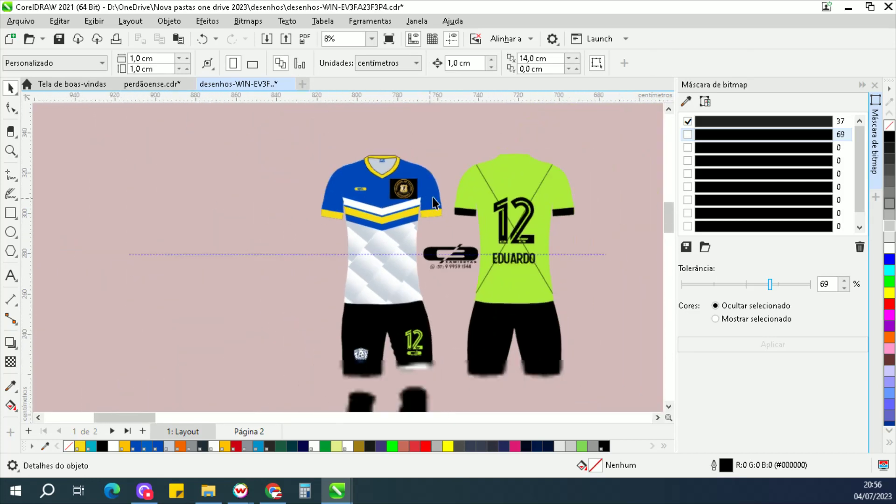
# - Move the reference photo right beside the uniform's front view for comparison
pyautogui.moveTo(119, 237); pyautogui.dragTo(332, 232)
pyautogui.moveTo(77, 221); pyautogui.dragTo(313, 232)
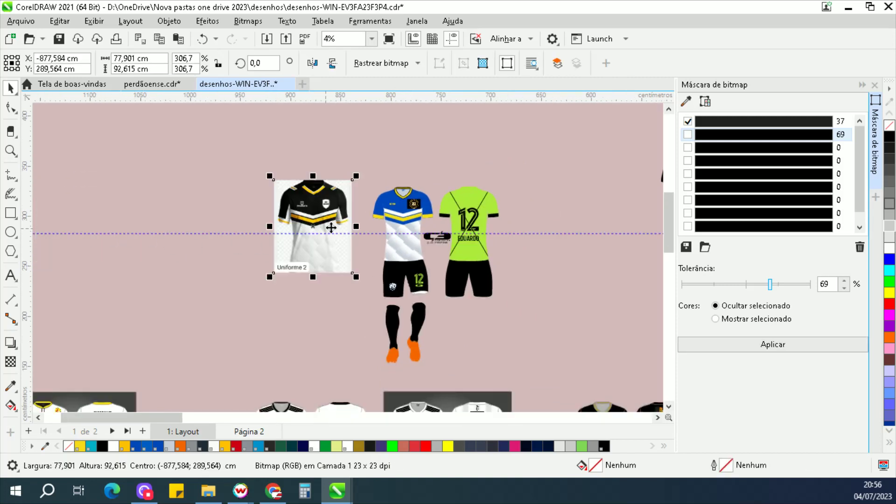
pyautogui.scroll(2, 489, 219)
pyautogui.scroll(2, 485, 218)
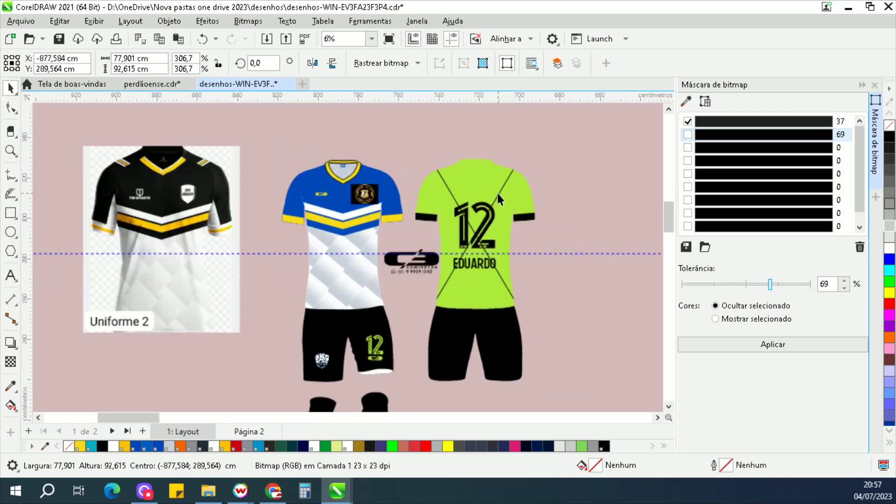
# - Fill the back shirt's body and sleeves with PANTONE 293 C blue
pyautogui.click(506, 188)
pyautogui.keyDown('shift'); pyautogui.click(523, 210); pyautogui.keyUp('shift')
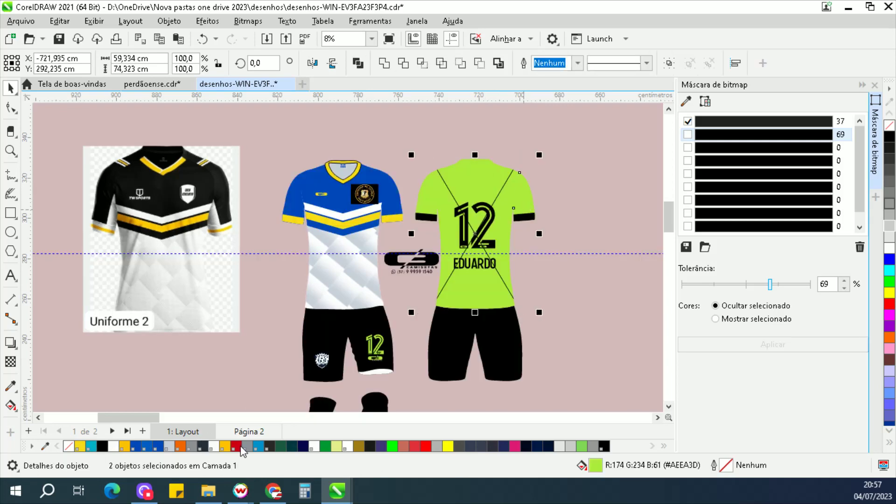
pyautogui.click(158, 447)
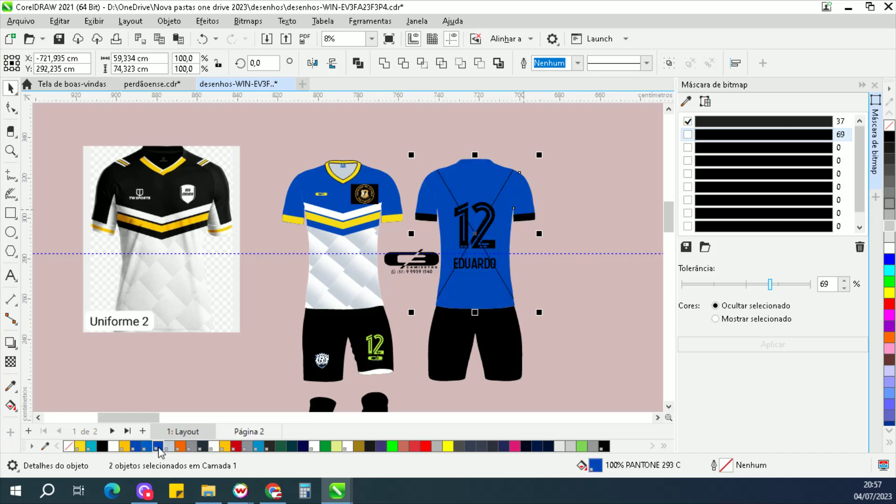
# - Fill the back shirt's number and player name with PANTONE 108 C yellow
pyautogui.click(595, 150)
pyautogui.moveTo(593, 327); pyautogui.dragTo(411, 199)
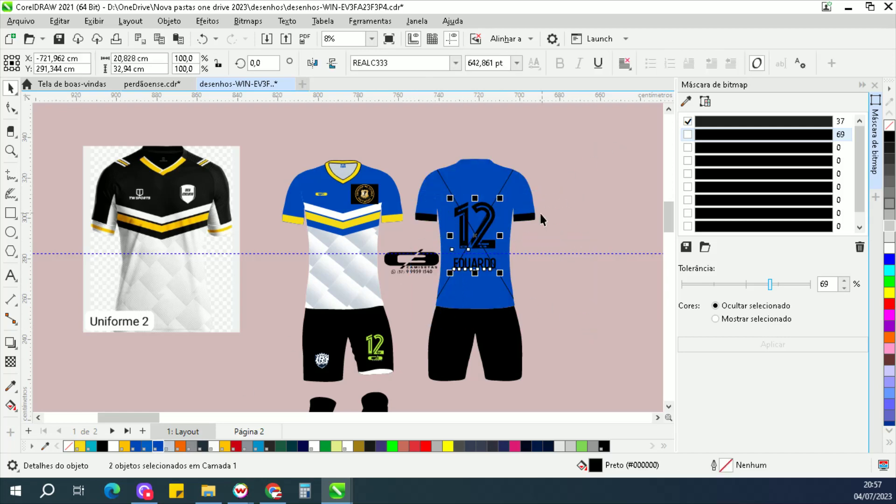
pyautogui.click(82, 446)
pyautogui.click(623, 190)
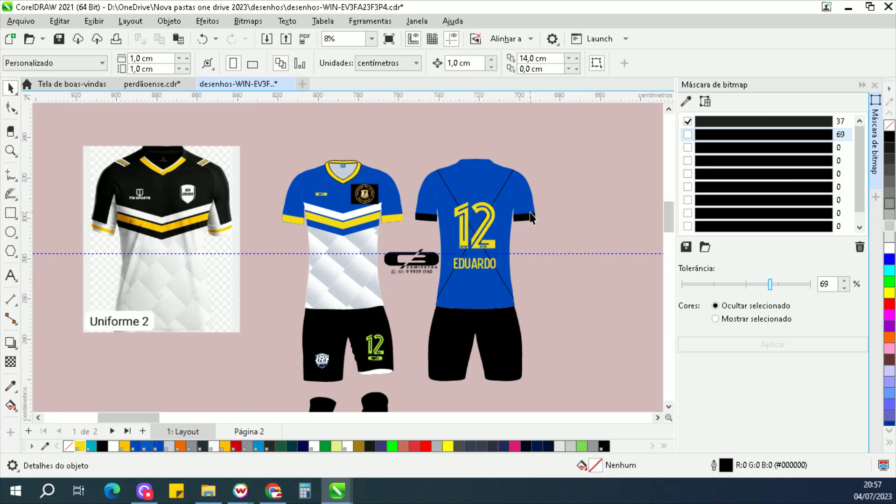
# - Fill the back shirt's sleeve cuffs with PANTONE 108 C yellow
pyautogui.click(527, 208)
pyautogui.click(529, 216)
pyautogui.click(567, 220)
pyautogui.click(522, 216)
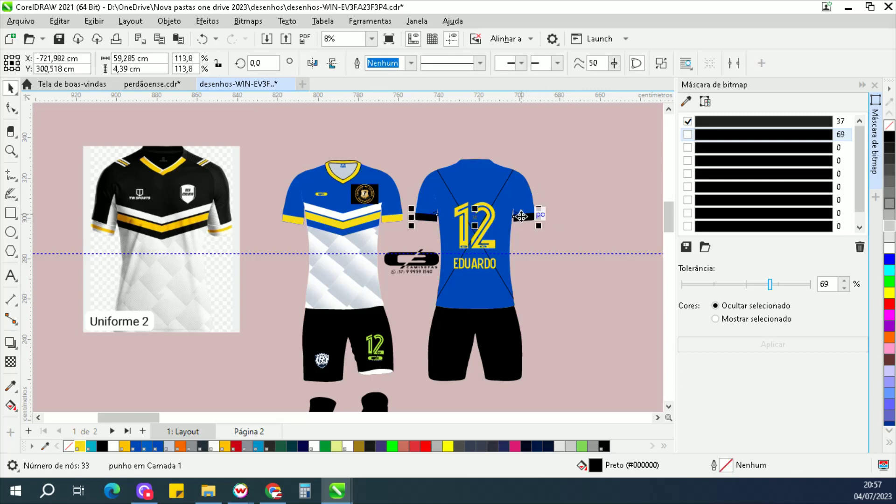
pyautogui.click(80, 446)
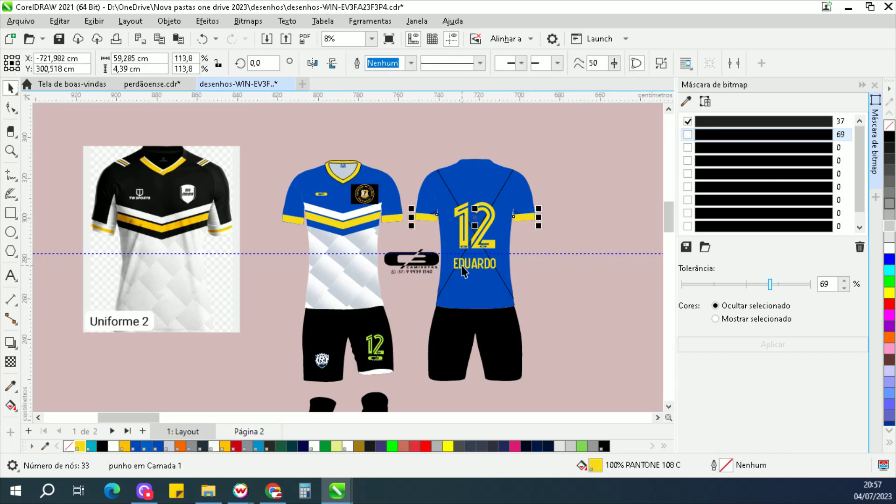
pyautogui.click(593, 168)
# - Switch to the customer's WhatsApp chat, reread the color request and return to CorelDRAW
pyautogui.scroll(-2, 606, 158)
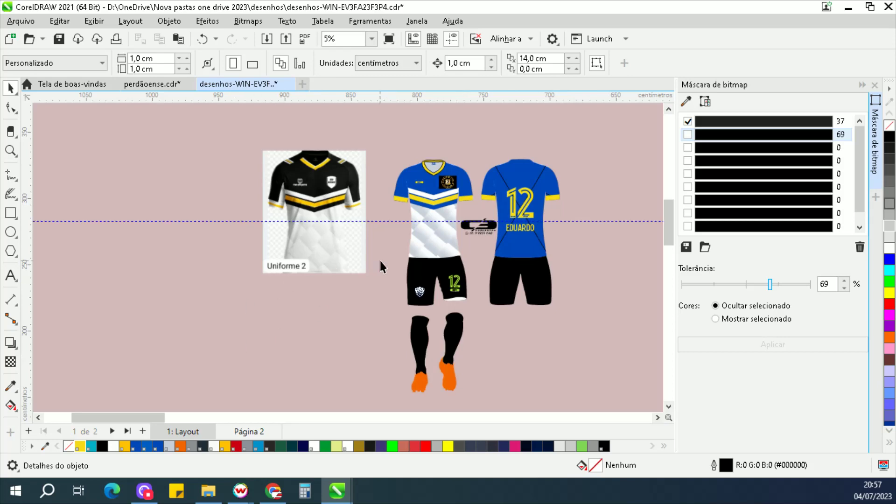
pyautogui.click(273, 490)
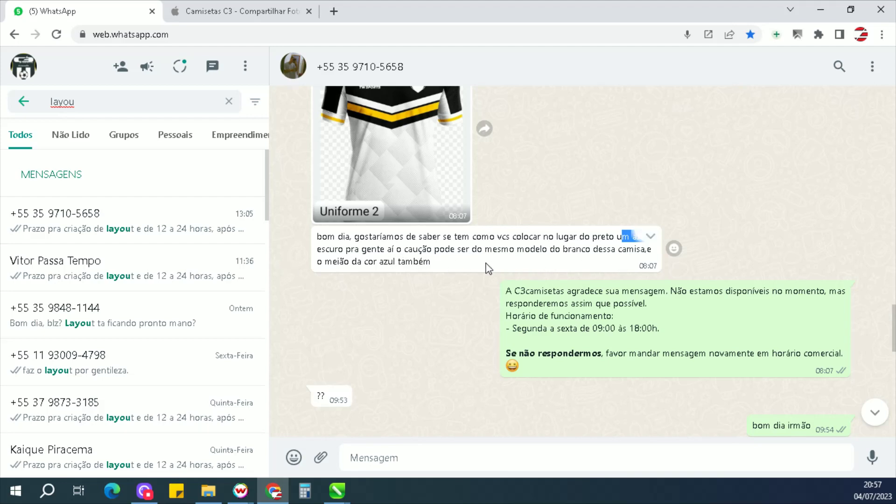
pyautogui.hotkey('alt', 'Tab')
pyautogui.scroll(2, 519, 284)
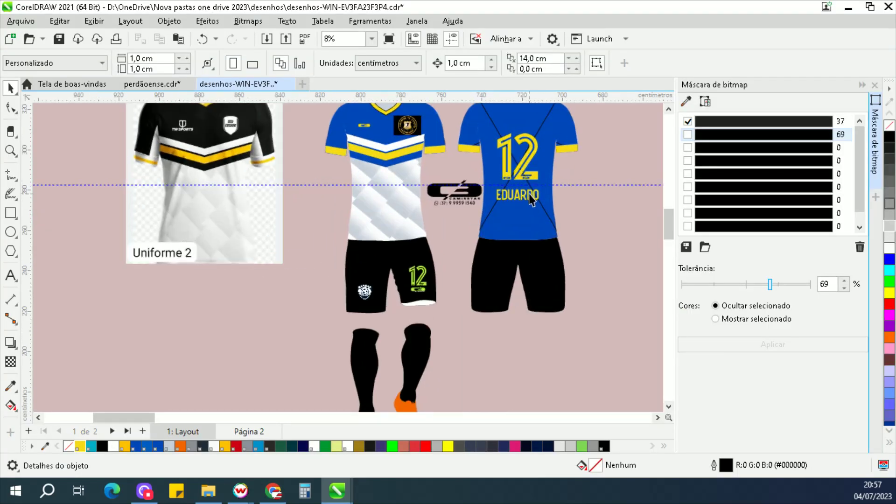
# - Fill the back shirt's body with white, leaving its sleeves blue
pyautogui.click(532, 224)
pyautogui.click(572, 261)
pyautogui.scroll(2, 430, 280)
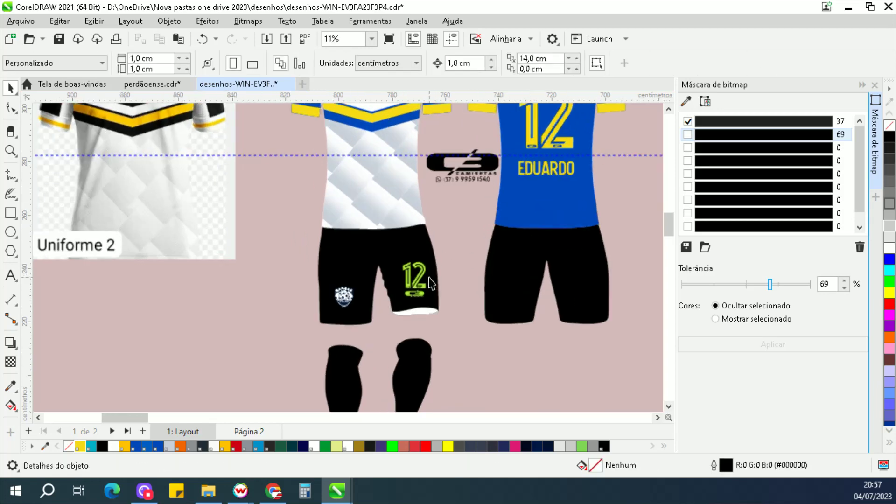
pyautogui.scroll(-3, 476, 247)
pyautogui.scroll(2, 515, 161)
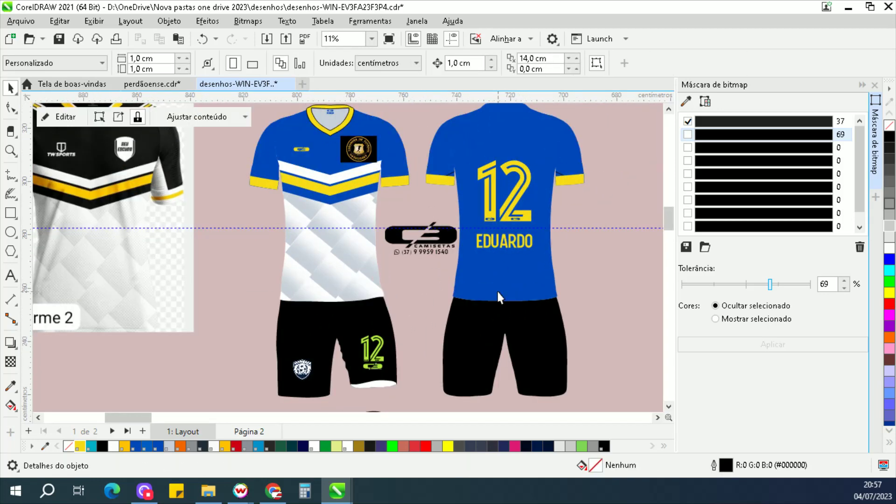
pyautogui.click(496, 289)
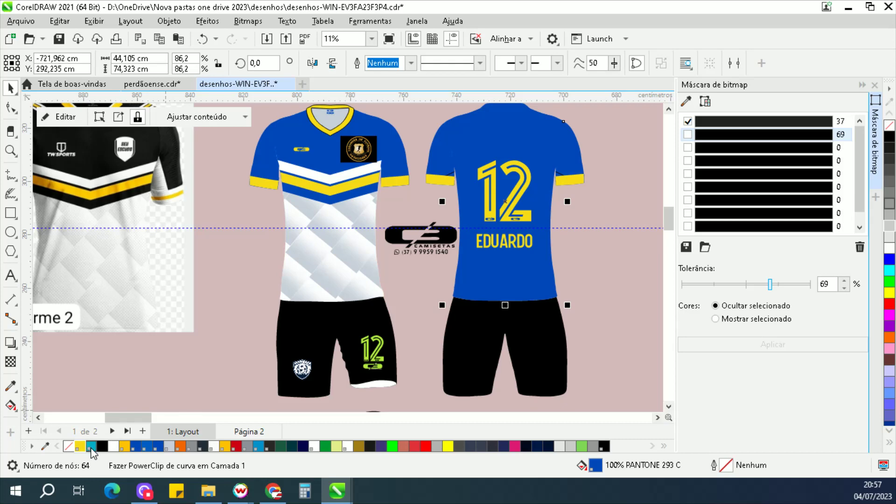
pyautogui.click(103, 447)
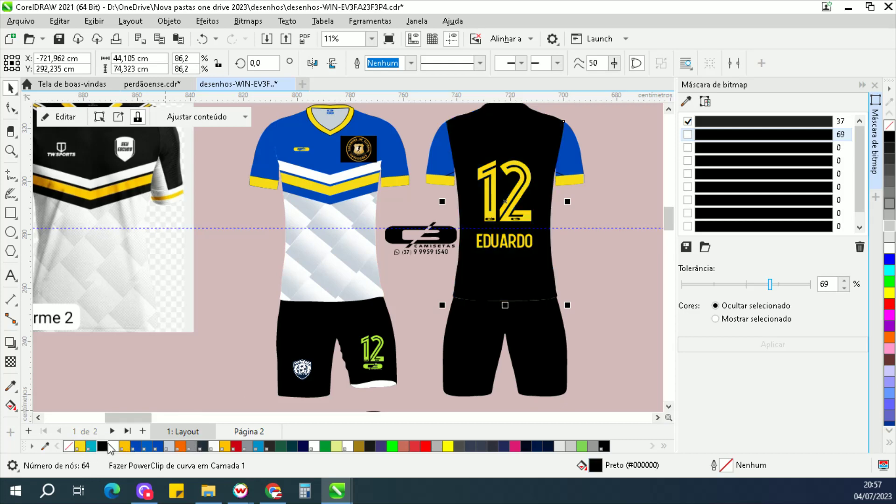
pyautogui.click(114, 447)
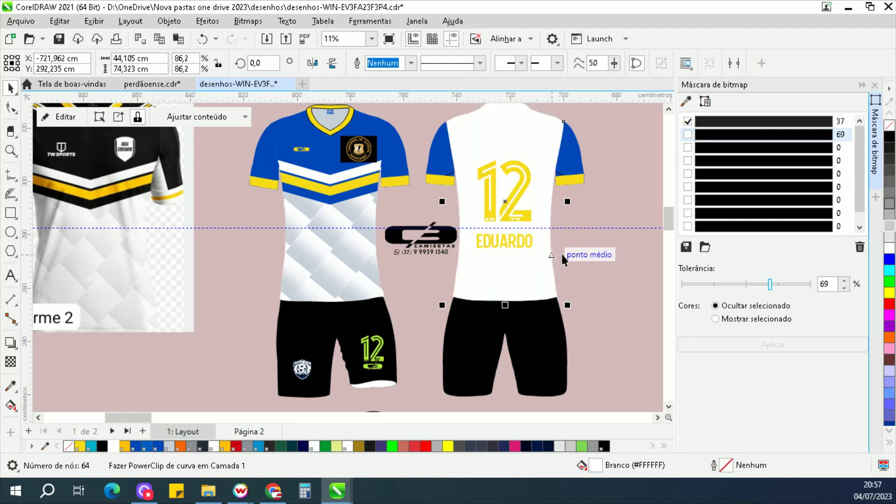
pyautogui.click(562, 256)
# - Bring the back shirt's blue sleeve shape in front of the white body
pyautogui.scroll(-2, 550, 270)
pyautogui.scroll(4, 563, 174)
pyautogui.click(571, 191)
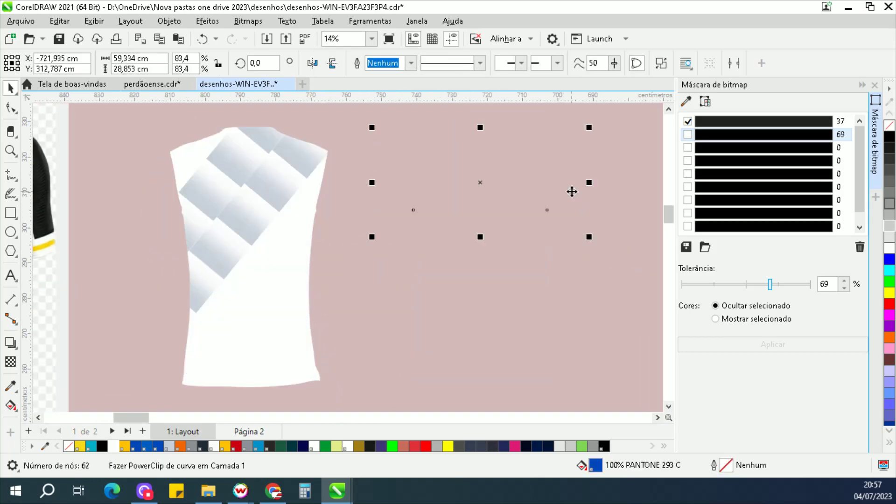
pyautogui.click(610, 169)
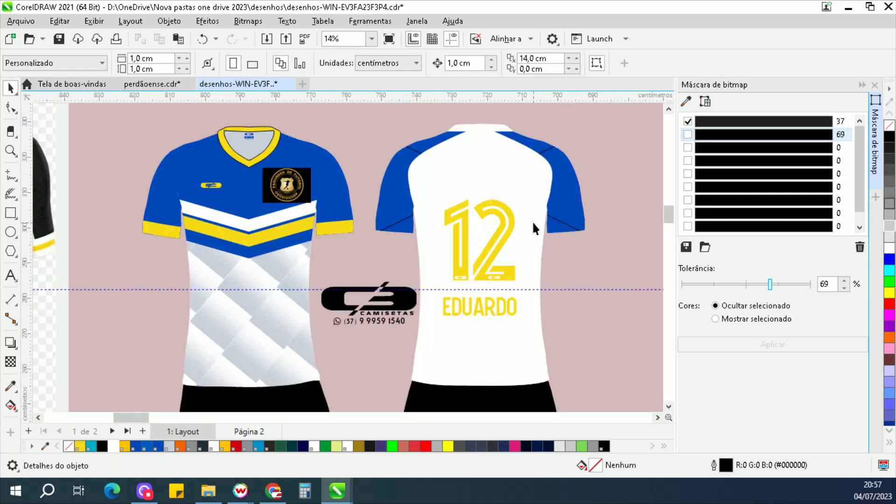
# - Give the back number 12 a PANTONE 293 C blue outline with a PANTONE 108 C yellow fill
pyautogui.click(502, 246)
pyautogui.click(136, 446)
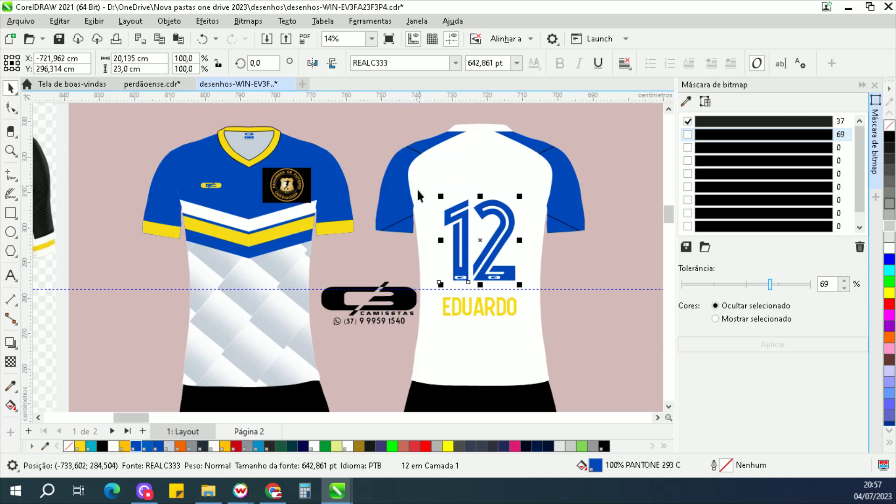
pyautogui.click(80, 447)
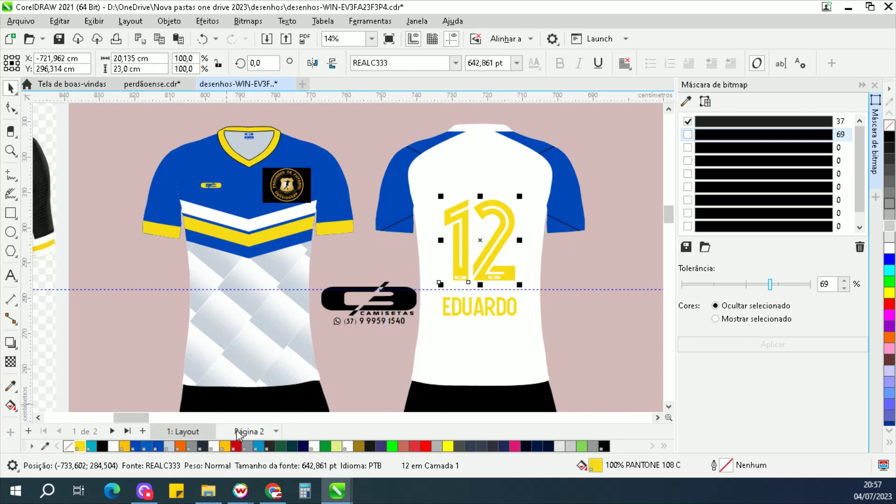
pyautogui.rightClick(134, 447)
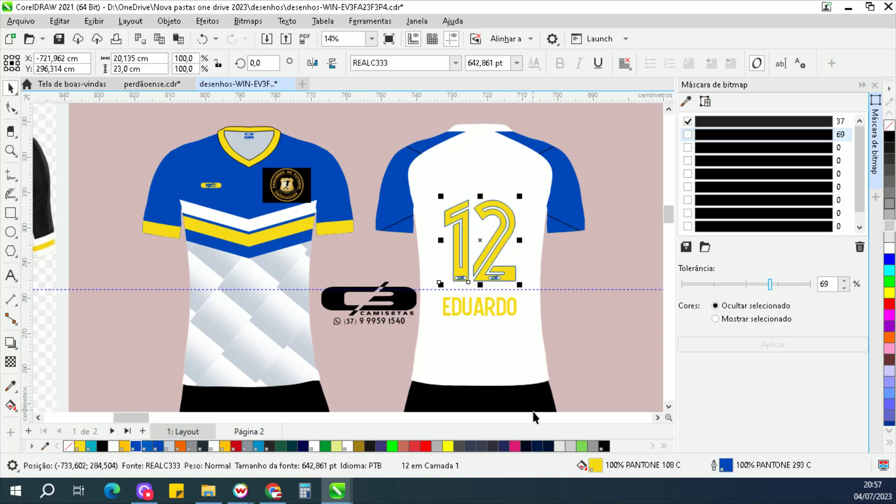
# - Set the back number's outline to 1.0 cm wide with rounded corners and round line ends
pyautogui.doubleClick(726, 465)
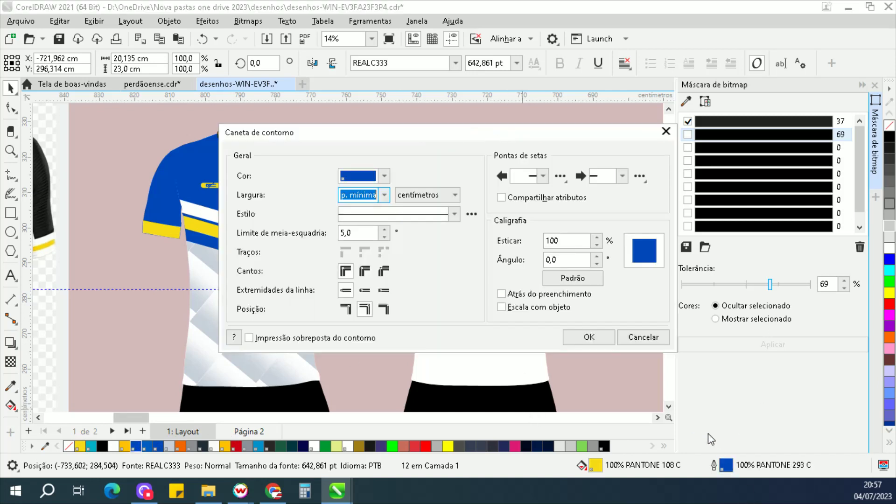
pyautogui.click(384, 195)
pyautogui.click(351, 345)
pyautogui.click(364, 271)
pyautogui.click(364, 290)
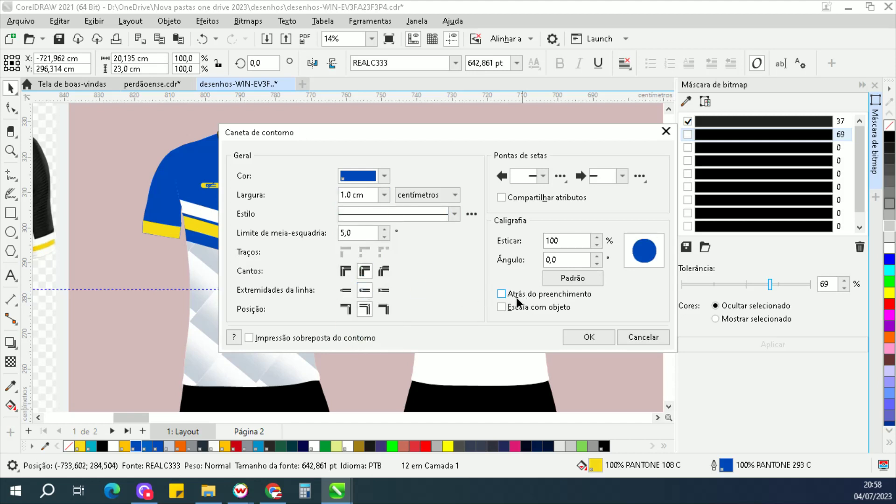
pyautogui.click(579, 339)
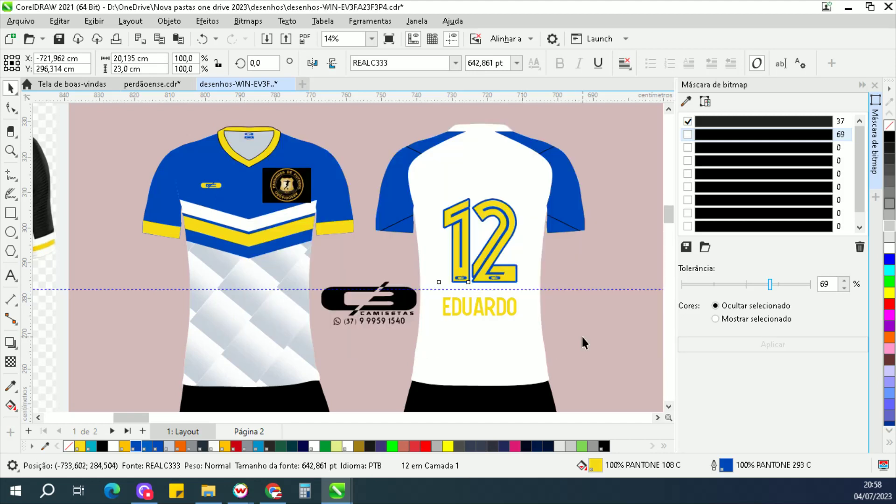
# - Bring the back shirt's yellow cuffs in front of the blue sleeves
pyautogui.click(509, 320)
pyautogui.scroll(-2, 473, 274)
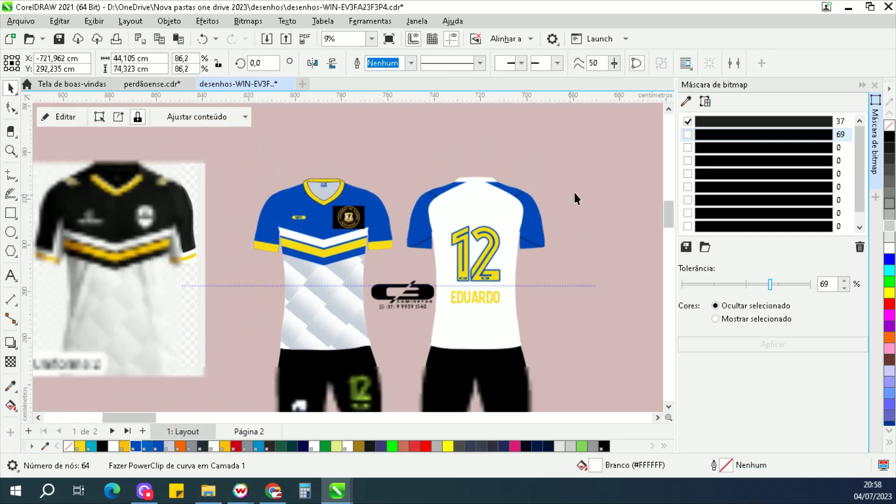
pyautogui.click(596, 261)
pyautogui.moveTo(596, 261); pyautogui.dragTo(398, 220)
pyautogui.hotkey('ctrl', '1')
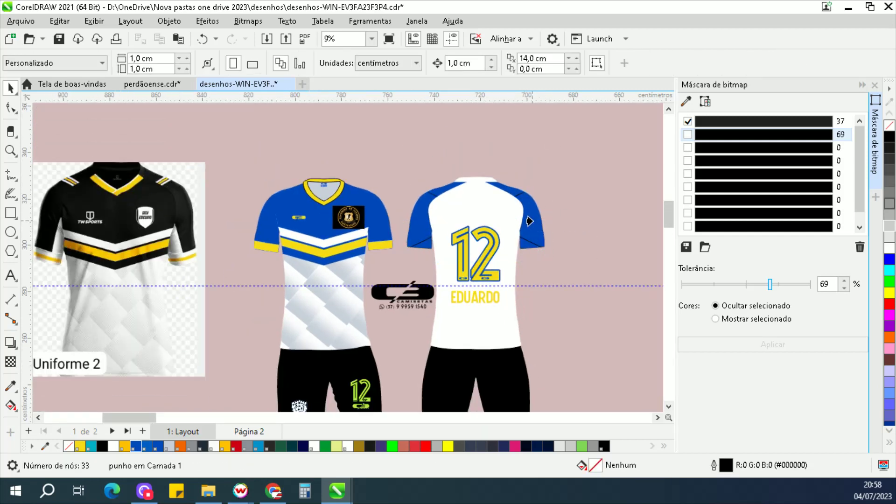
pyautogui.click(532, 219)
pyautogui.click(573, 214)
pyautogui.click(575, 220)
# - Fill both the front and back shorts with white
pyautogui.scroll(-1, 463, 205)
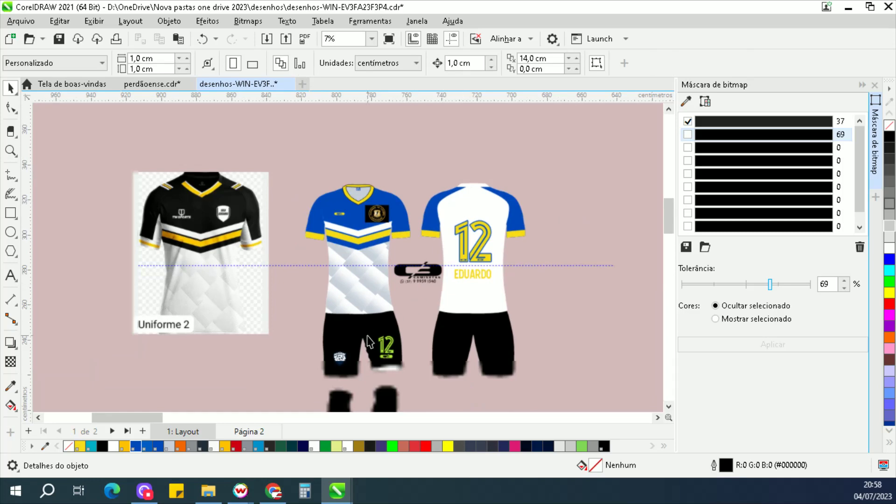
pyautogui.scroll(1, 367, 336)
pyautogui.click(395, 328)
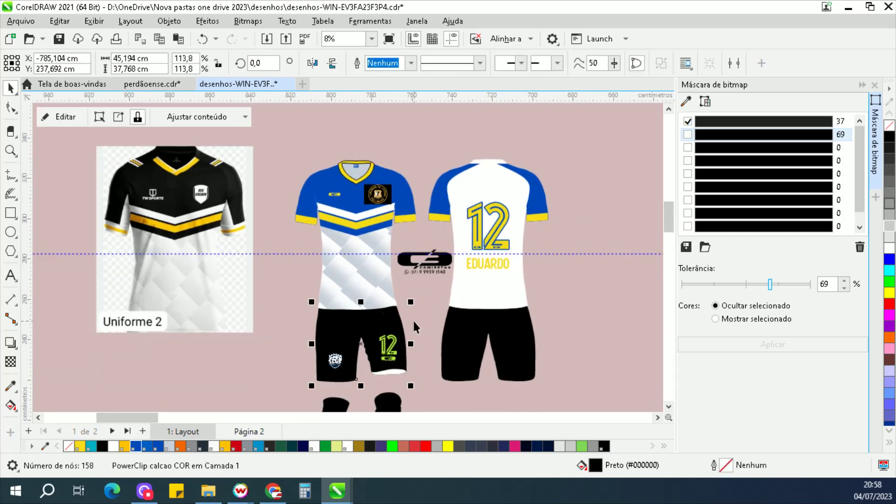
pyautogui.keyDown('shift'); pyautogui.click(475, 339); pyautogui.keyUp('shift')
pyautogui.scroll(-1, 463, 167)
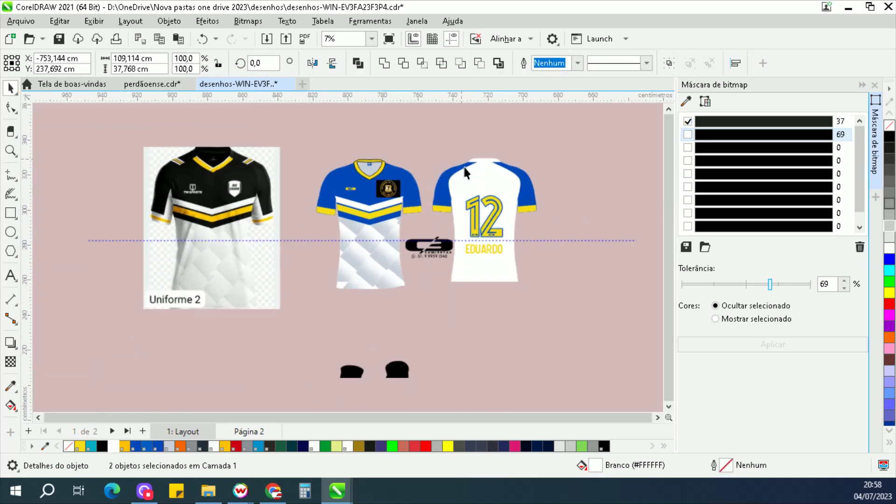
pyautogui.click(455, 387)
# - Fill the socks with PANTONE 293 C blue
pyautogui.scroll(-1, 393, 368)
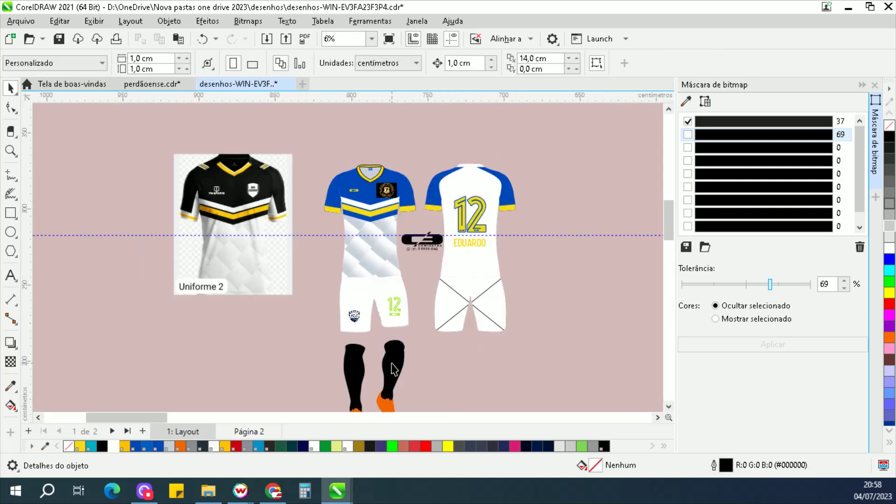
pyautogui.click(394, 371)
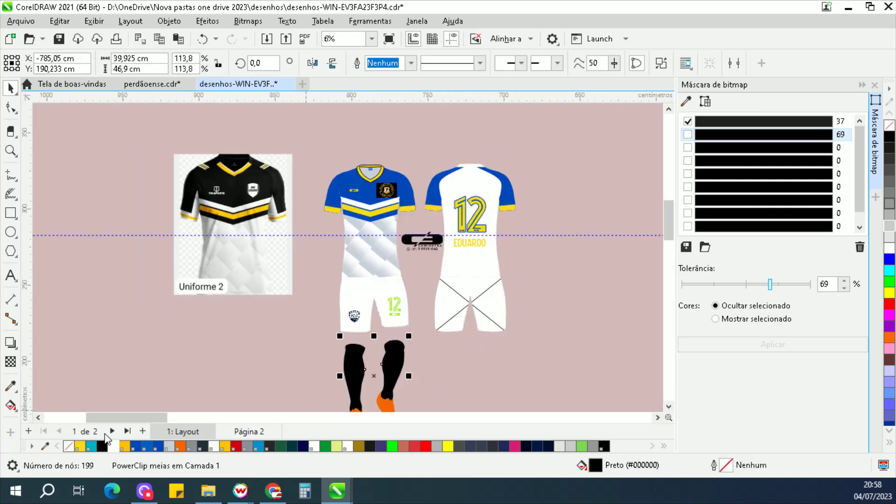
pyautogui.click(146, 446)
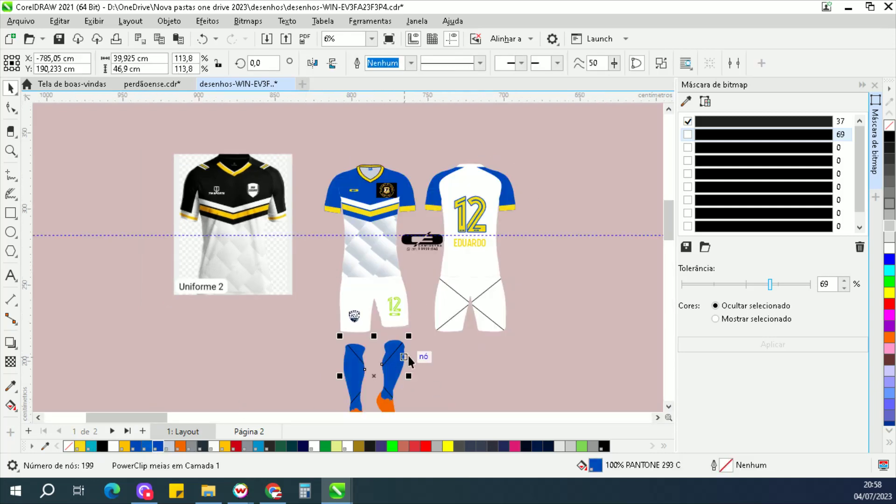
pyautogui.click(385, 323)
# - Fill the number 12 and the brand logo on the front shorts with PANTONE 293 C blue
pyautogui.scroll(4, 396, 299)
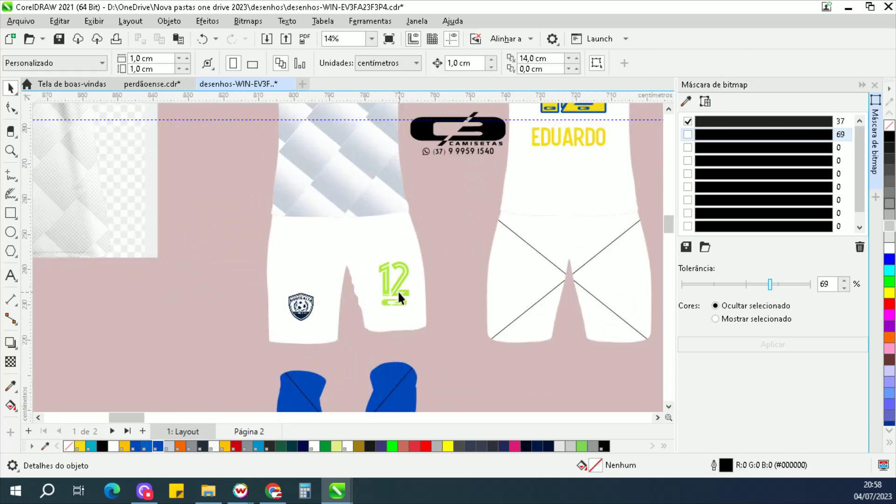
pyautogui.moveTo(427, 316); pyautogui.dragTo(359, 256)
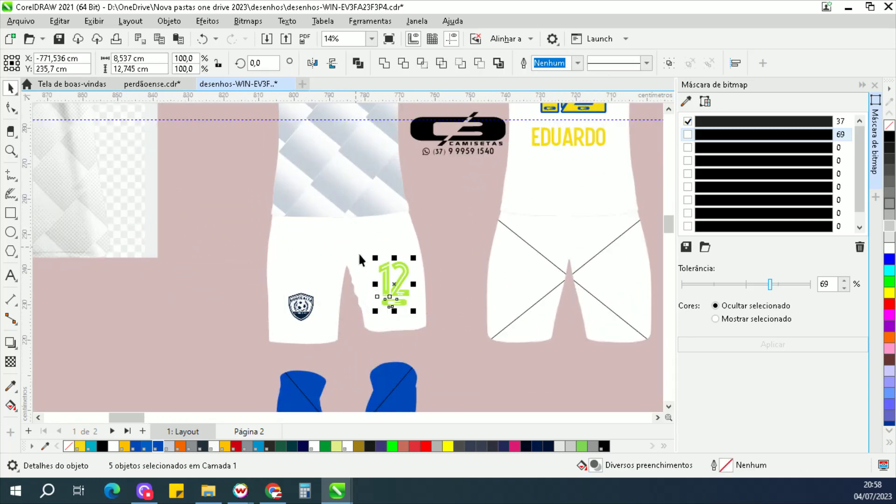
pyautogui.click(157, 446)
pyautogui.click(181, 306)
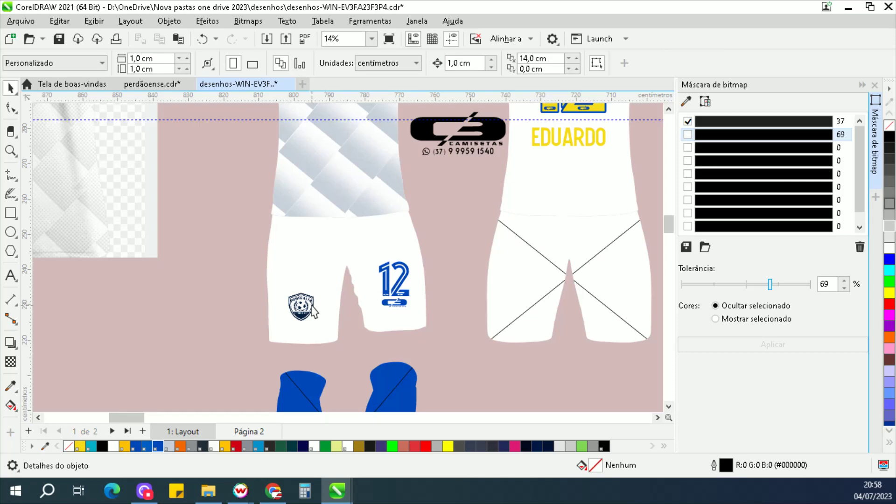
# - Delete the old crest from the leg of the front shorts
pyautogui.click(311, 304)
pyautogui.hotkey('ctrl', 'shift', 'e')
pyautogui.moveTo(238, 277); pyautogui.dragTo(281, 296)
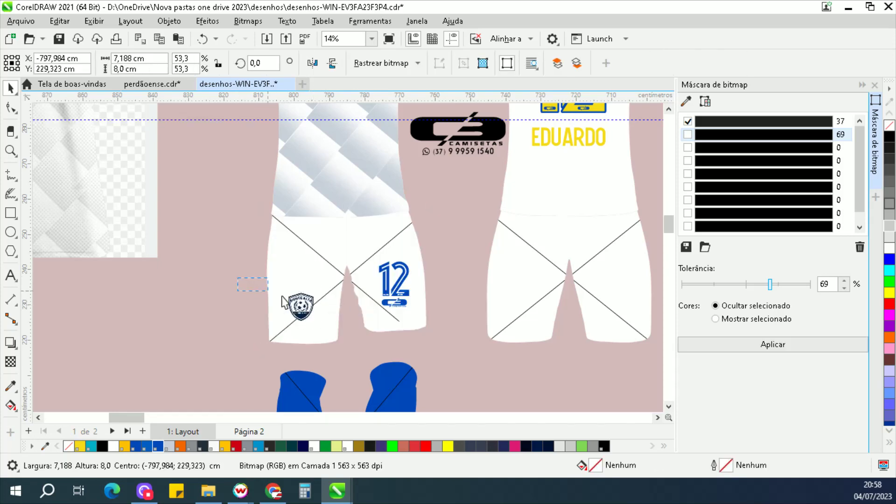
pyautogui.scroll(-3, 329, 330)
pyautogui.press('Escape')
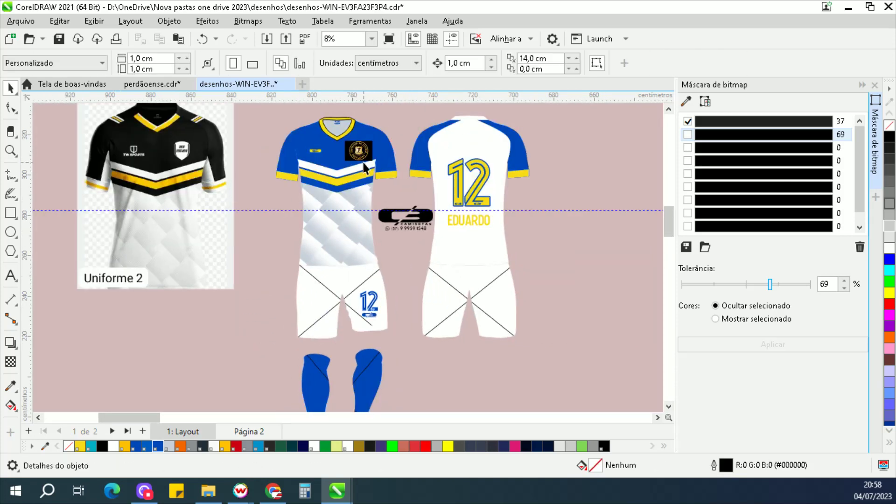
# - Place a copy of the crest image from the shirt chest in the empty area beside the front shorts
pyautogui.click(359, 148)
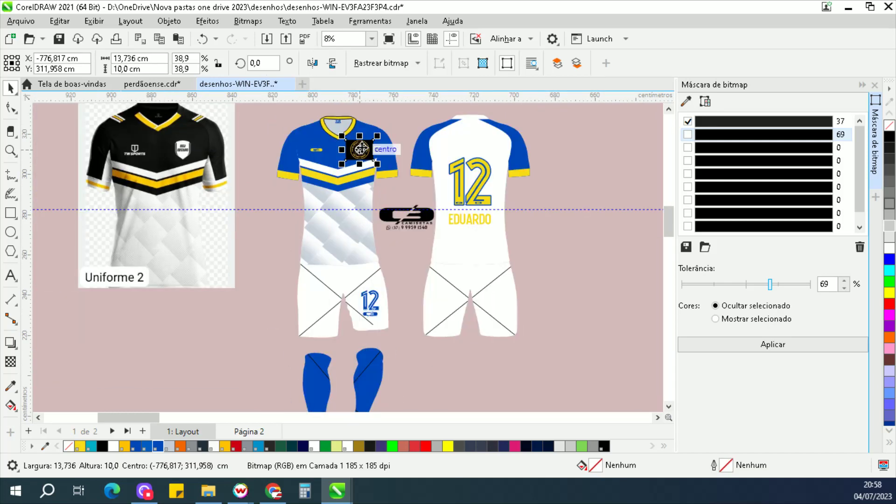
pyautogui.moveTo(360, 148); pyautogui.dragTo(275, 322)
pyautogui.scroll(7, 275, 323)
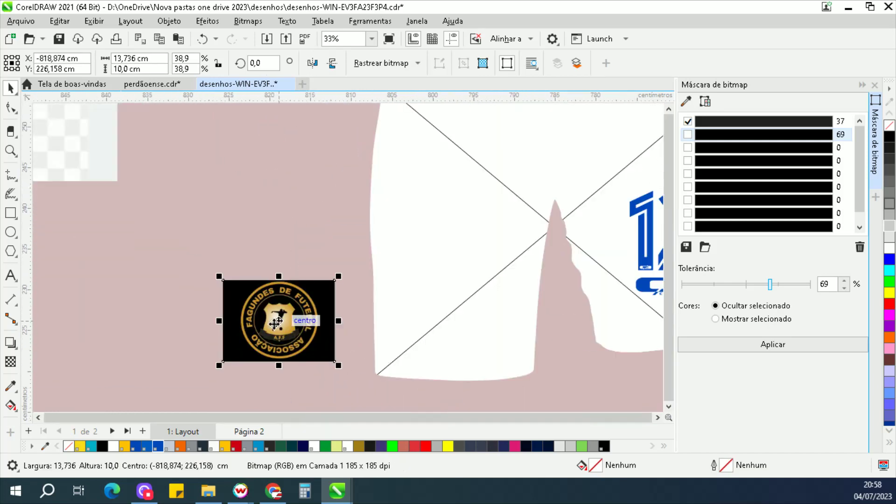
pyautogui.scroll(3, 275, 322)
# - Draw a circle about 10.03 cm in diameter around the round crest and centre it on the copied image
pyautogui.click(10, 232)
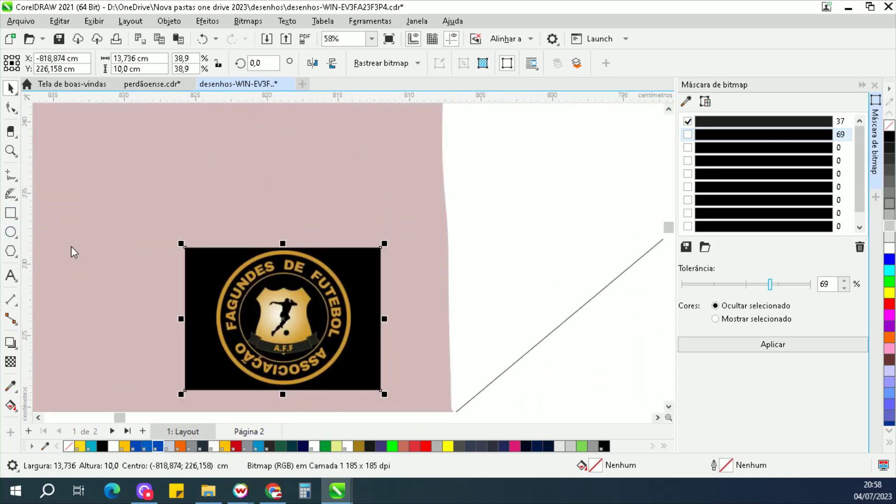
pyautogui.moveTo(229, 242); pyautogui.dragTo(349, 387)
pyautogui.press('space')
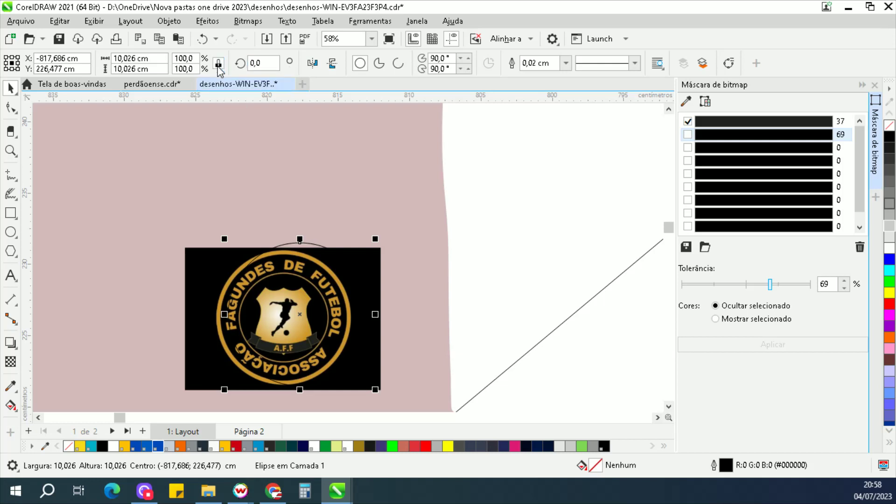
pyautogui.keyDown('shift'); pyautogui.click(366, 257); pyautogui.keyUp('shift')
pyautogui.press('c')
pyautogui.press('e')
pyautogui.click(384, 184)
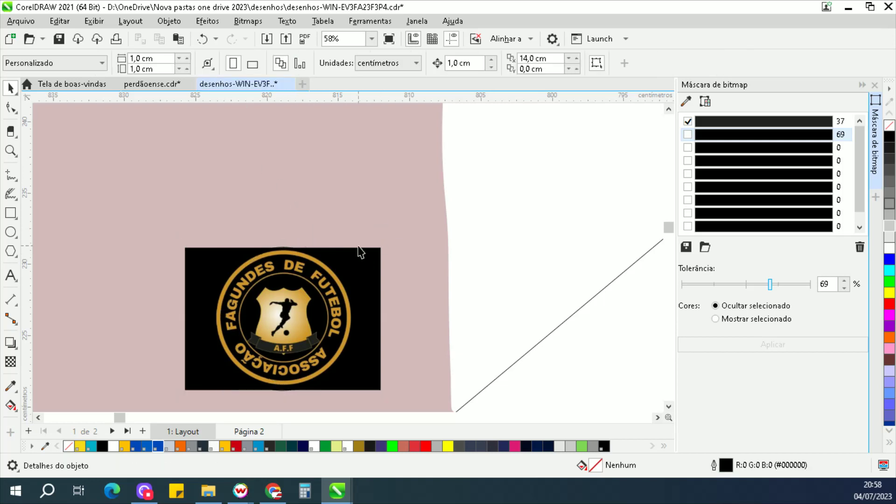
# - Try to cut the copied crest image to the shape of the circle
pyautogui.click(311, 308)
pyautogui.keyDown('shift'); pyautogui.click(374, 262); pyautogui.keyUp('shift')
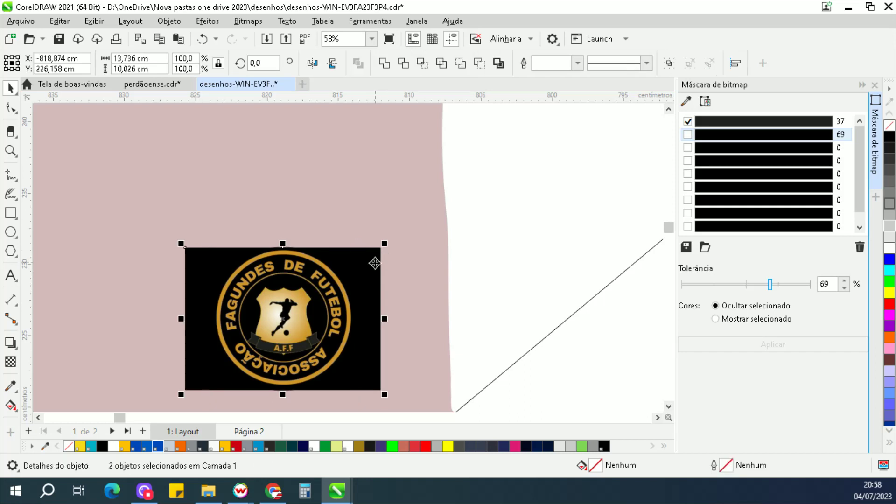
pyautogui.click(359, 168)
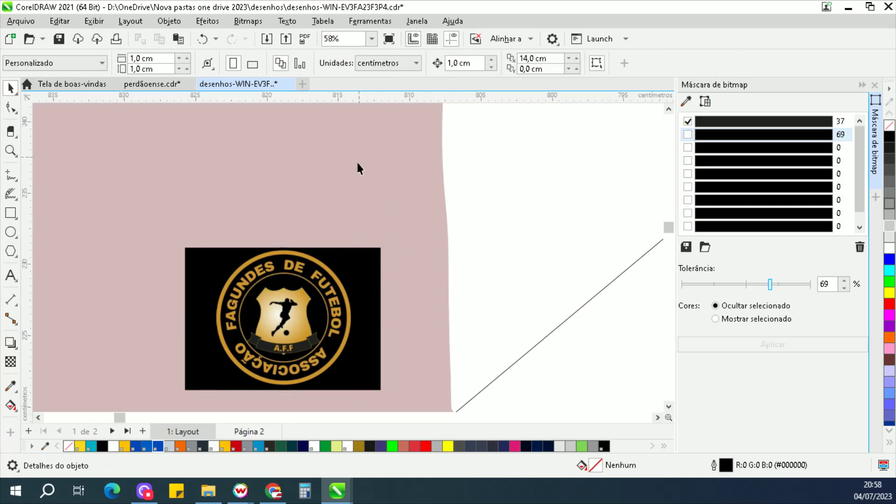
pyautogui.click(360, 286)
pyautogui.press('Delete')
pyautogui.hotkey('ctrl', 'z')
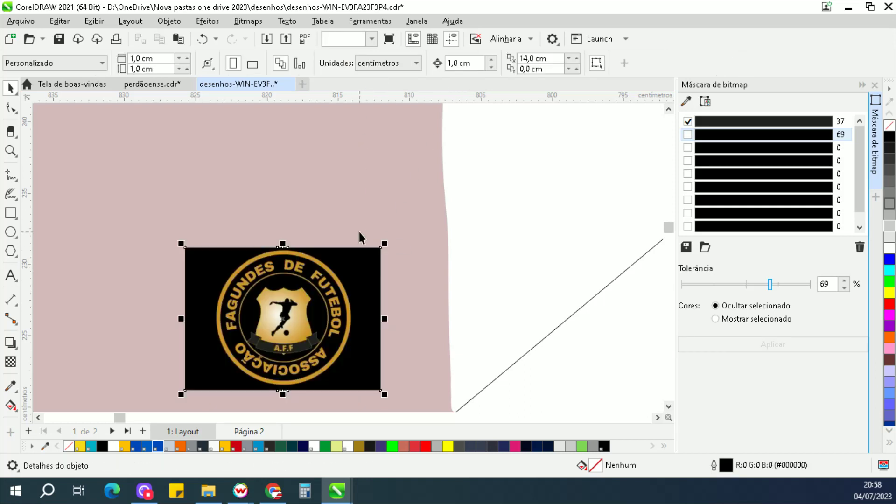
pyautogui.click(362, 267)
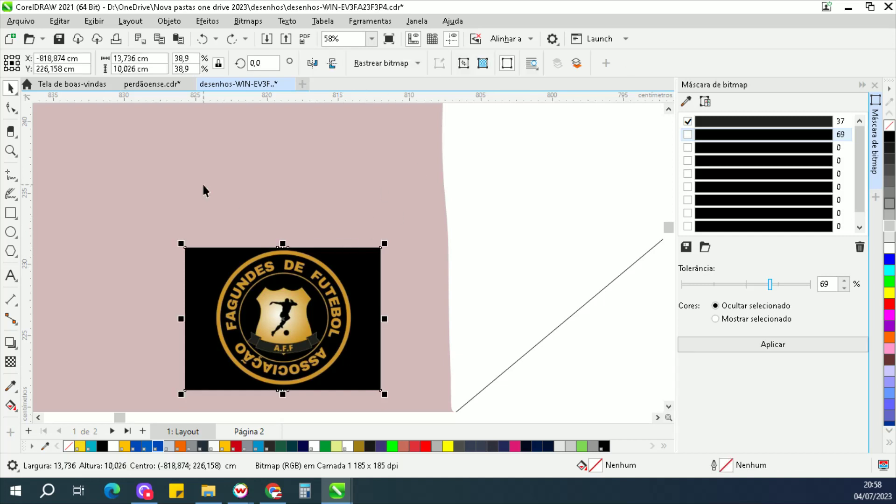
pyautogui.moveTo(204, 186); pyautogui.dragTo(364, 418)
pyautogui.hotkey('ctrl', 'z')
pyautogui.hotkey('ctrl', 'z')
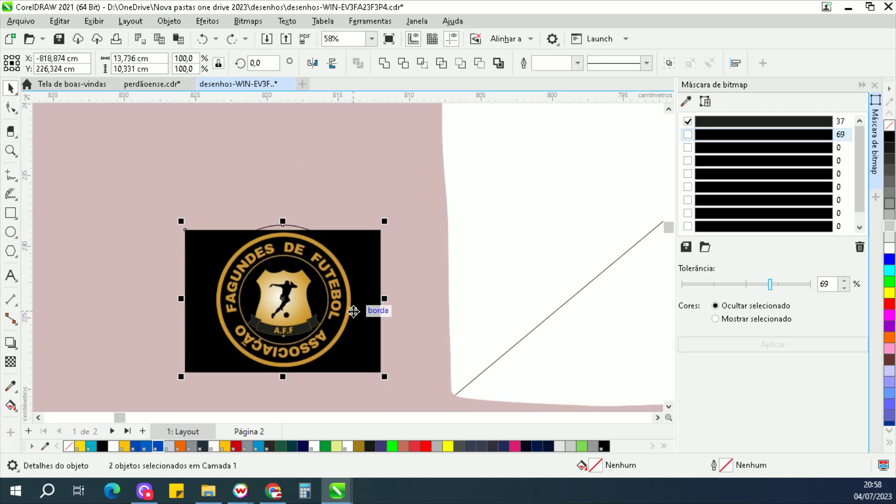
pyautogui.moveTo(115, 196); pyautogui.dragTo(422, 410)
pyautogui.click(417, 400)
pyautogui.click(220, 142)
pyautogui.moveTo(218, 157); pyautogui.dragTo(362, 407)
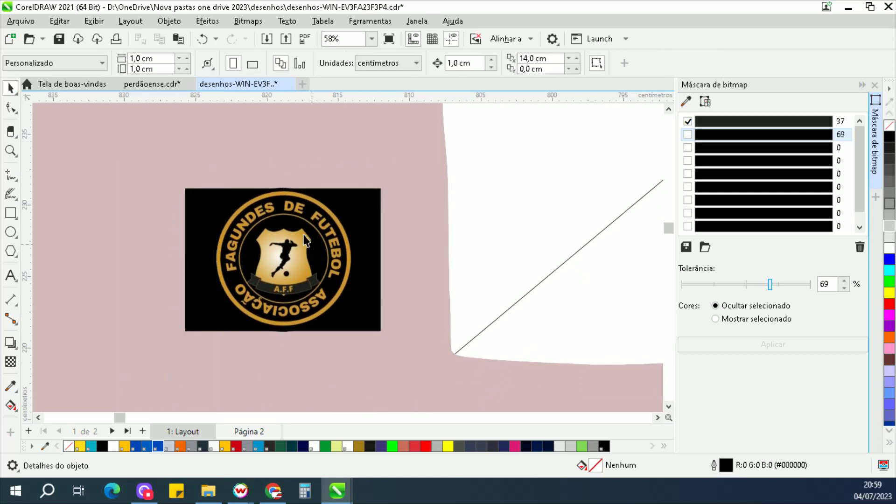
# - Try to apply Simplify to the crest image and the circle
pyautogui.moveTo(176, 152); pyautogui.dragTo(362, 334)
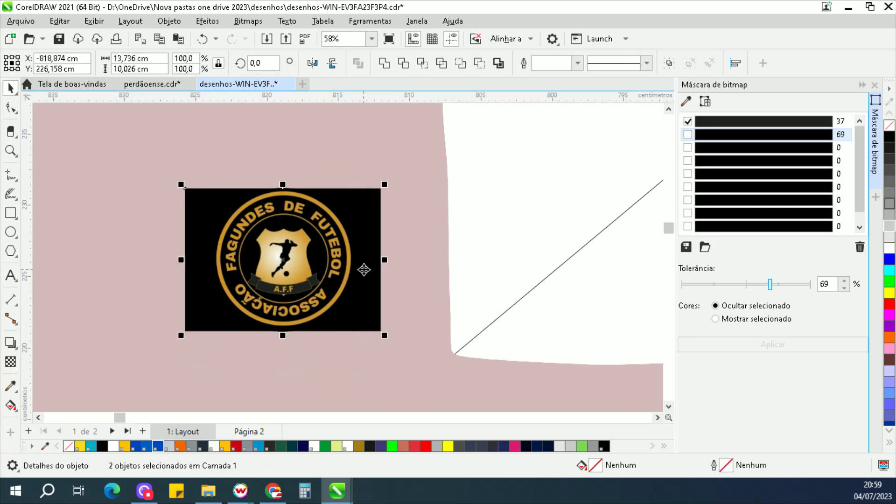
pyautogui.click(447, 71)
pyautogui.press('Escape')
pyautogui.hotkey('ctrl', 'z')
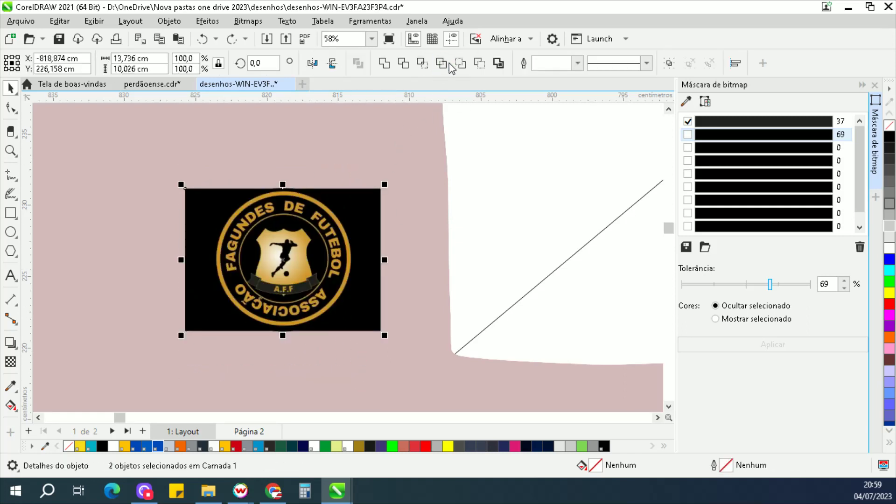
# - Intersect the crest image with the circle and delete the rectangular original, keeping only the round piece
pyautogui.click(390, 184)
pyautogui.click(352, 248)
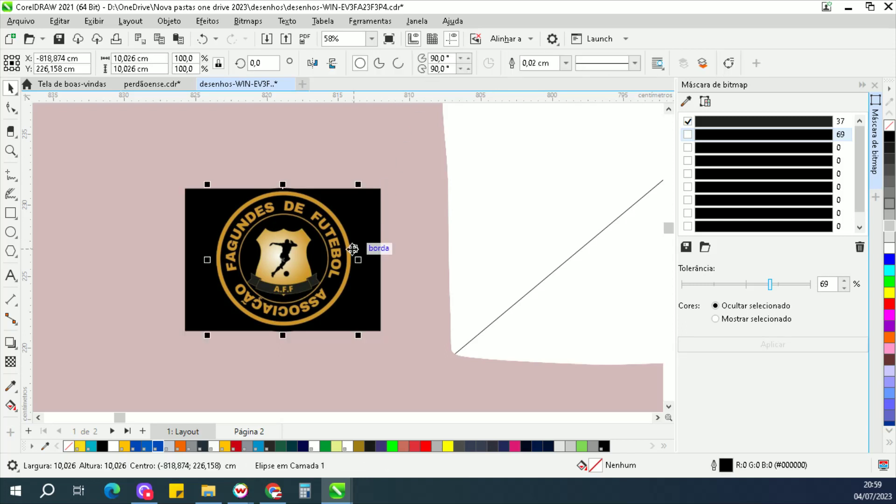
pyautogui.click(379, 192)
pyautogui.press('Delete')
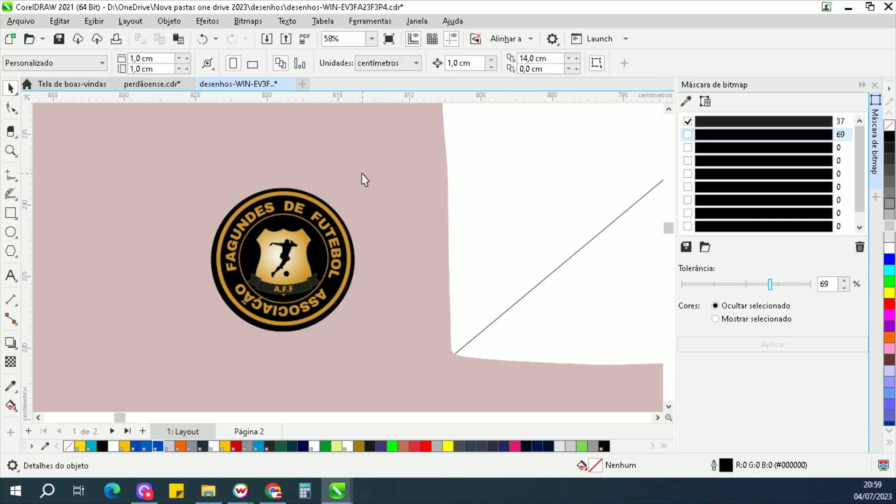
# - Give the circle around the crest a PANTONE 3125 C outline
pyautogui.click(242, 223)
pyautogui.scroll(5, 252, 233)
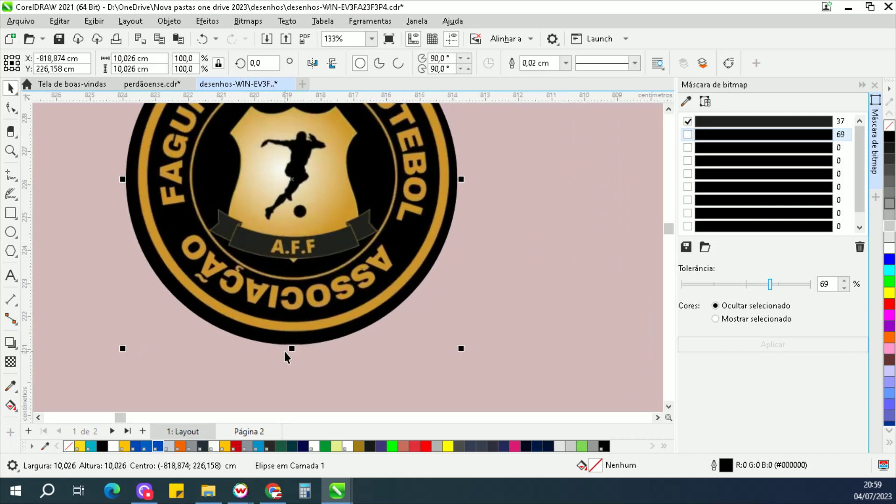
pyautogui.rightClick(93, 447)
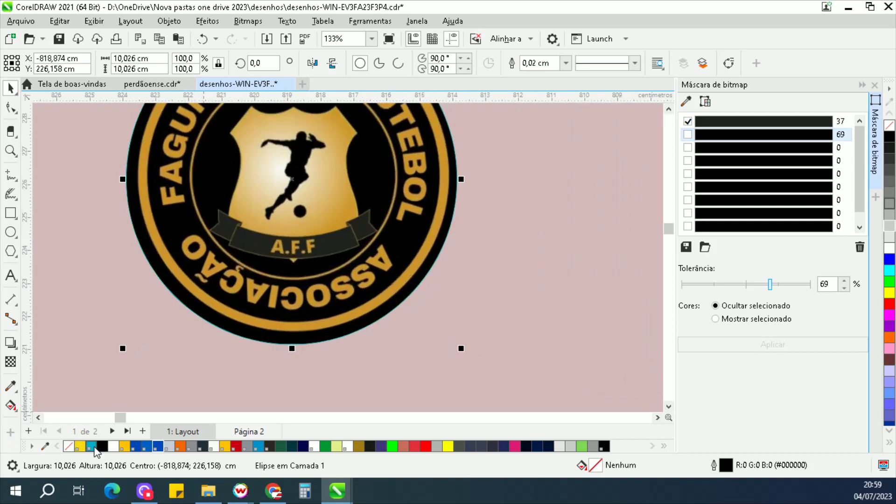
pyautogui.scroll(-1, 316, 342)
pyautogui.scroll(3, 296, 348)
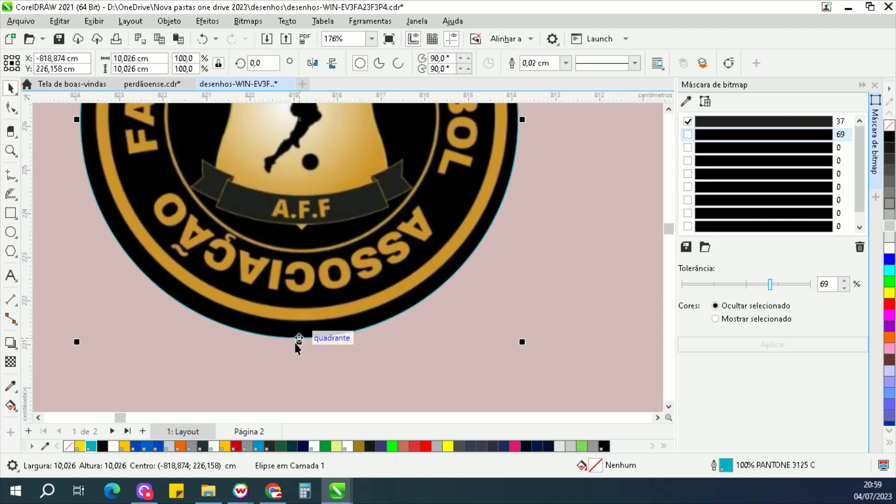
# - Pull the circle's bottom and right edges in to the outer gold ring, making it about 9.79 × 9.63 cm
pyautogui.scroll(2, 298, 339)
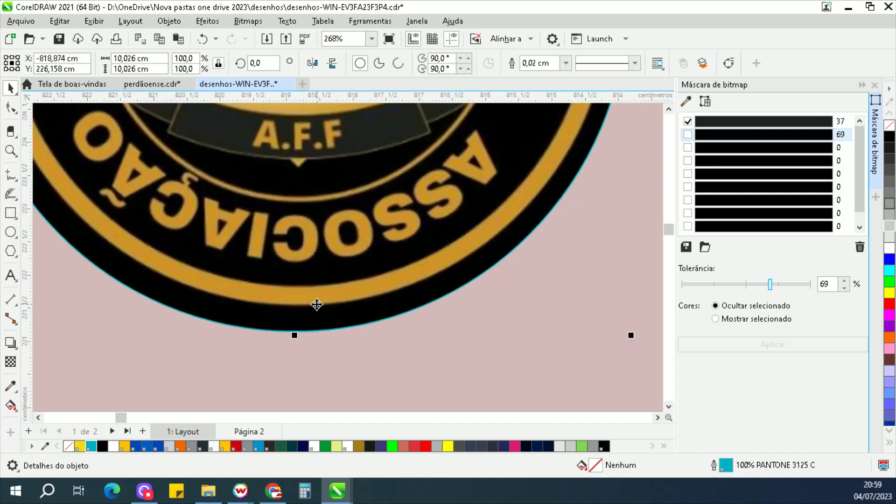
pyautogui.moveTo(299, 338); pyautogui.dragTo(294, 310)
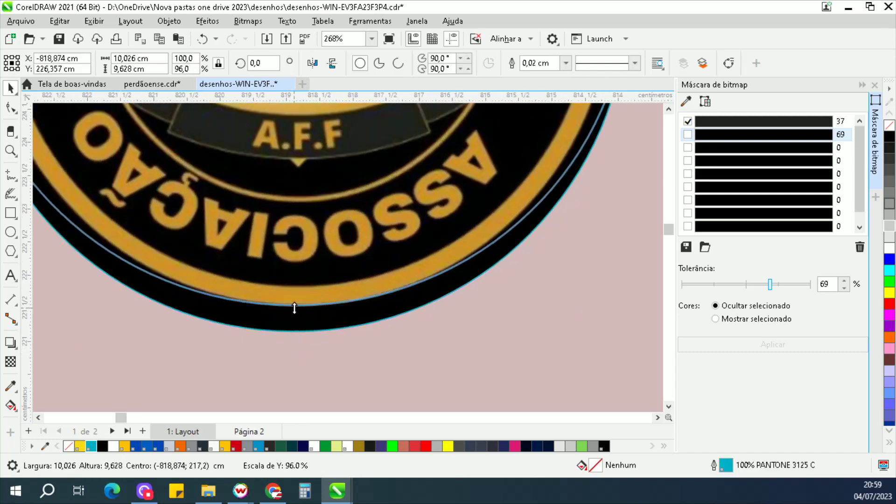
pyautogui.scroll(-3, 428, 330)
pyautogui.scroll(5, 506, 161)
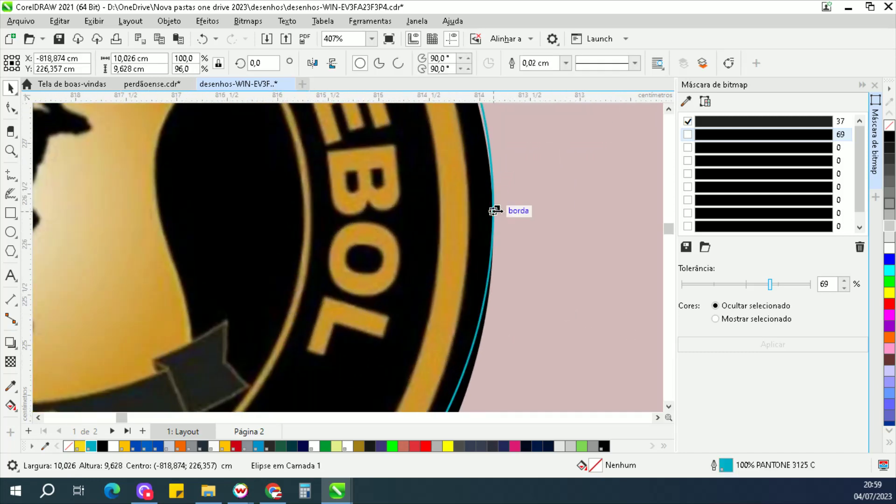
pyautogui.moveTo(493, 210); pyautogui.dragTo(471, 214)
pyautogui.scroll(-4, 513, 294)
# - Pull the circle's top and left edges in to the outer gold ring, making it about 9.43 × 9.43 cm
pyautogui.scroll(2, 336, 121)
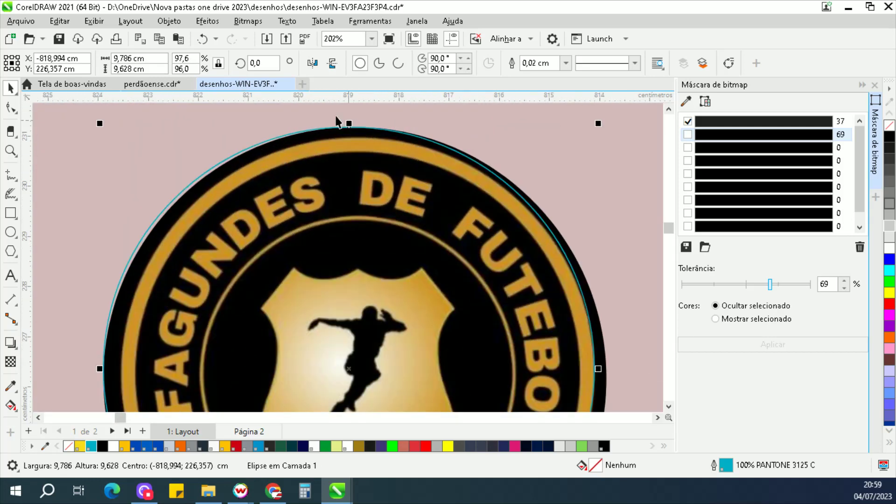
pyautogui.scroll(3, 337, 122)
pyautogui.moveTo(362, 133); pyautogui.dragTo(362, 151)
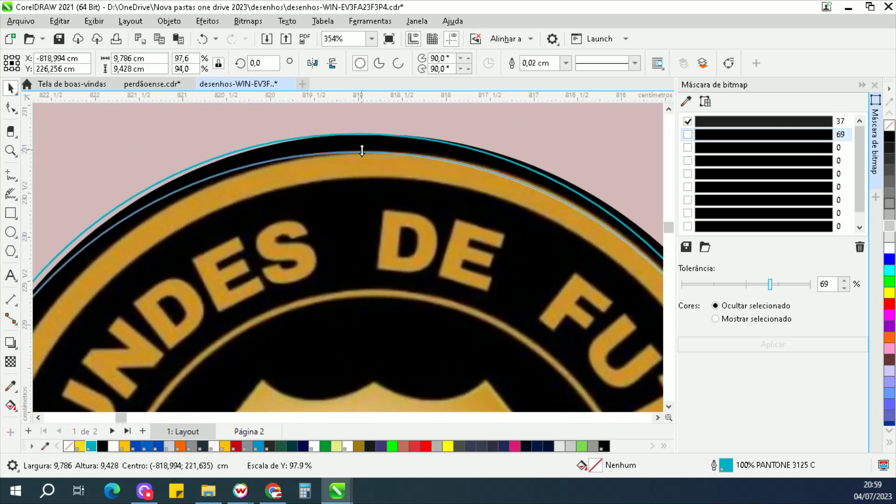
pyautogui.scroll(-4, 496, 133)
pyautogui.scroll(4, 213, 326)
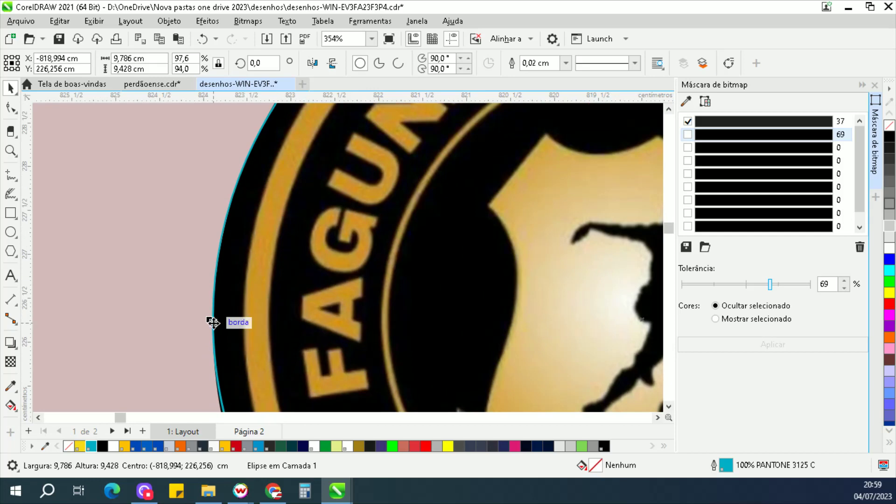
pyautogui.moveTo(212, 321); pyautogui.dragTo(242, 334)
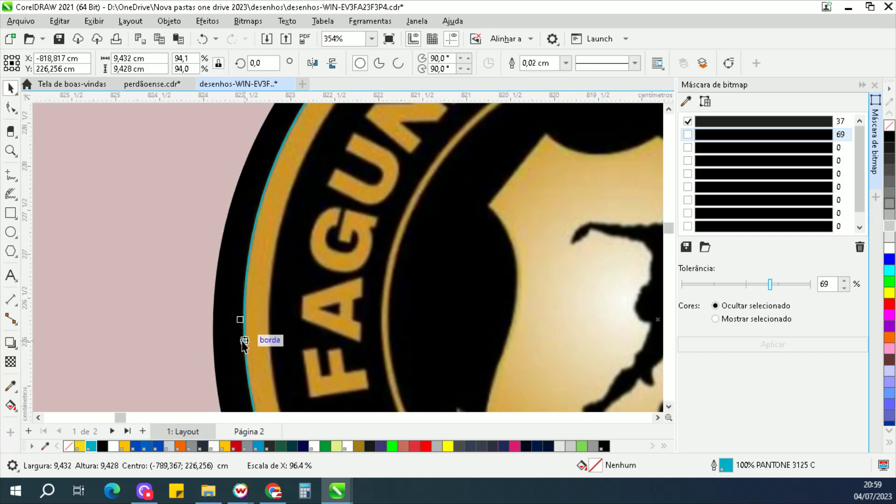
pyautogui.scroll(-4, 243, 326)
pyautogui.scroll(1, 514, 286)
pyautogui.scroll(-4, 510, 286)
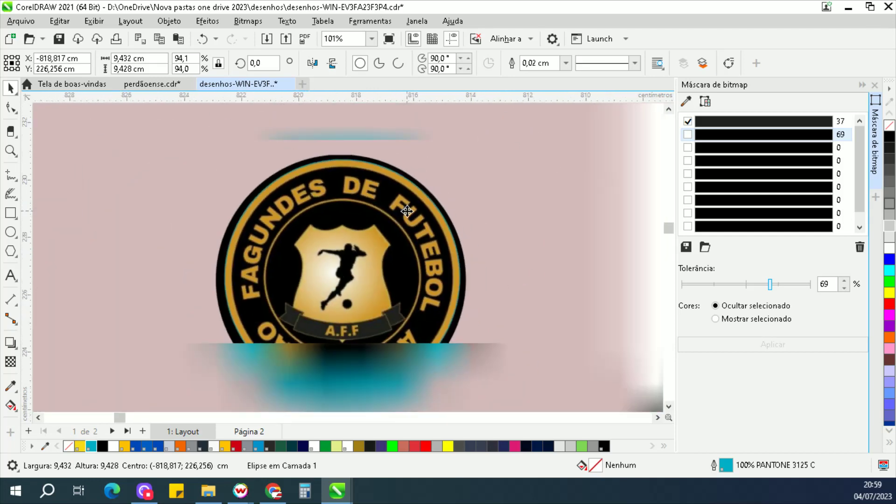
# - Intersect the crest with the reduced circle and remove the black rim outside the gold ring
pyautogui.scroll(5, 406, 205)
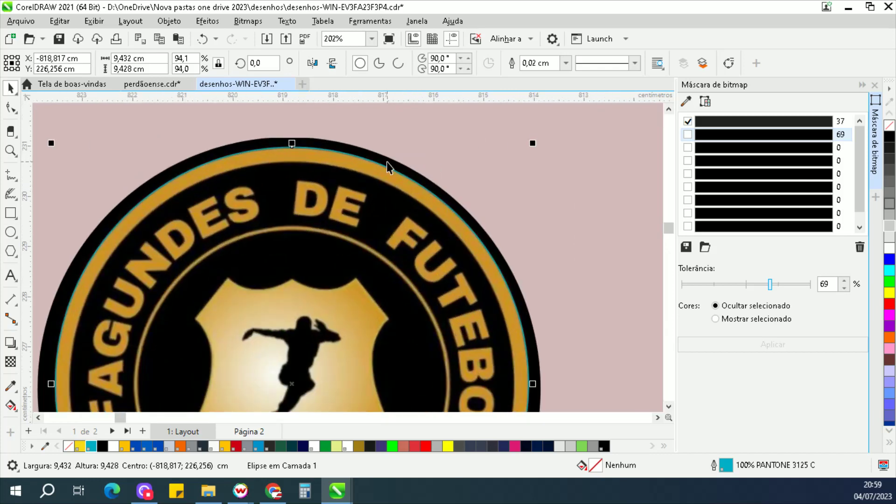
pyautogui.keyDown('shift'); pyautogui.click(386, 162); pyautogui.keyUp('shift')
pyautogui.click(426, 66)
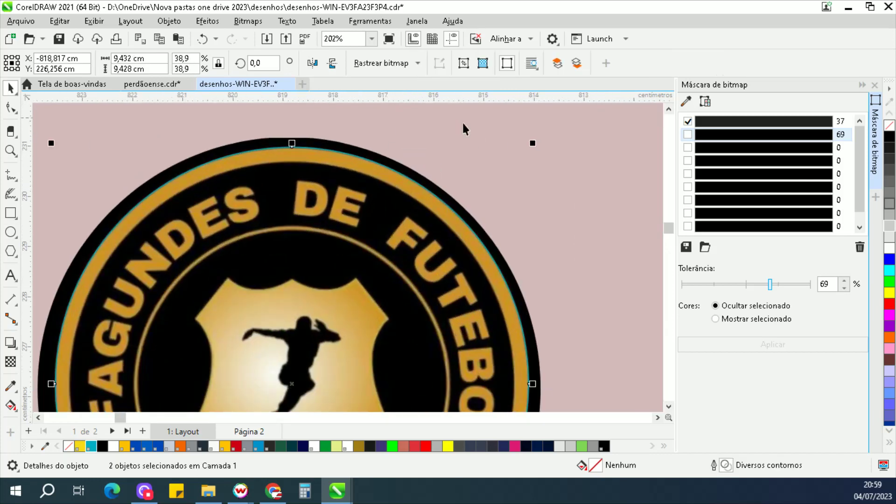
pyautogui.scroll(-8, 402, 167)
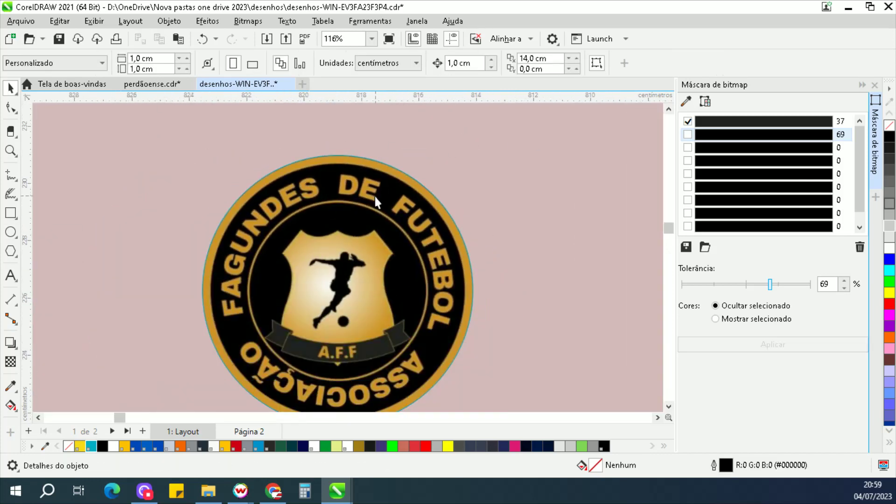
# - Duplicate the round crest and place one copy inside the PowerClip of the front shorts, on the plain leg
pyautogui.keyDown('shift'); pyautogui.click(458, 233); pyautogui.keyUp('shift')
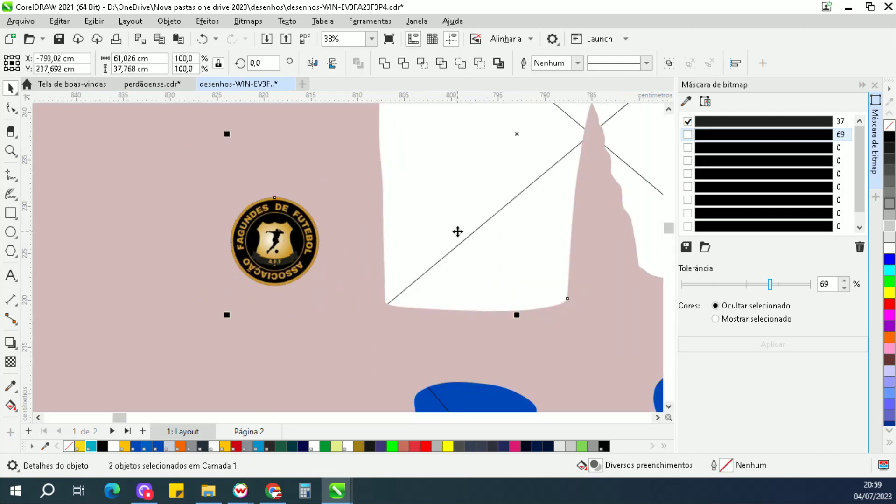
pyautogui.click(285, 313)
pyautogui.moveTo(261, 262); pyautogui.dragTo(204, 334)
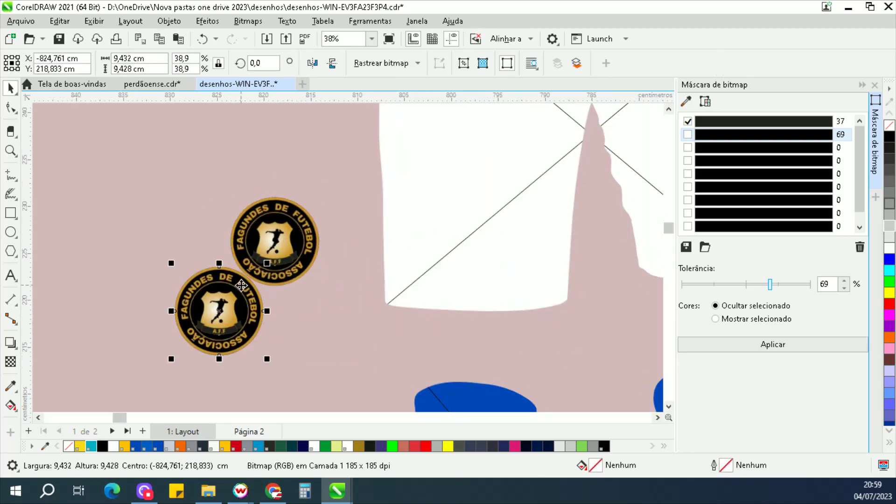
pyautogui.moveTo(296, 250); pyautogui.dragTo(496, 250)
pyautogui.scroll(-2, 348, 308)
pyautogui.scroll(-6, 313, 322)
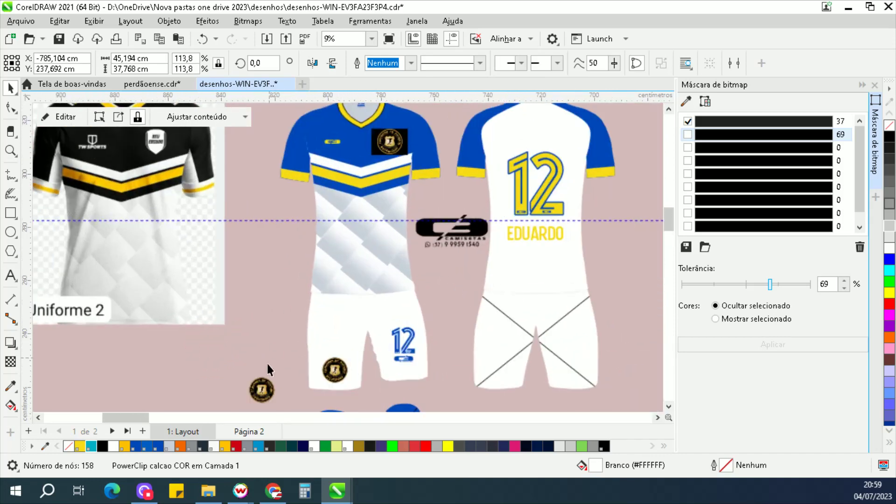
# - Centre the spare round crest on the shirt's chest crest and delete the old rectangular image
pyautogui.click(261, 388)
pyautogui.keyDown('shift'); pyautogui.click(389, 142); pyautogui.keyUp('shift')
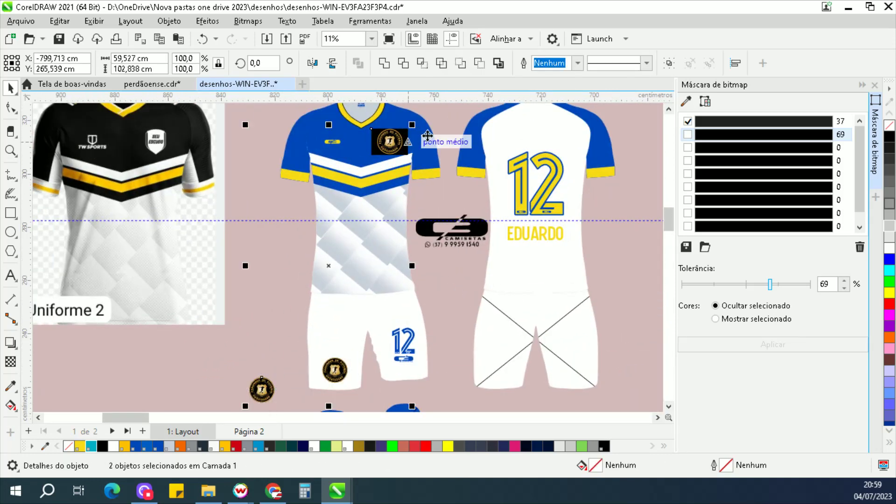
pyautogui.click(446, 127)
pyautogui.scroll(1, 393, 138)
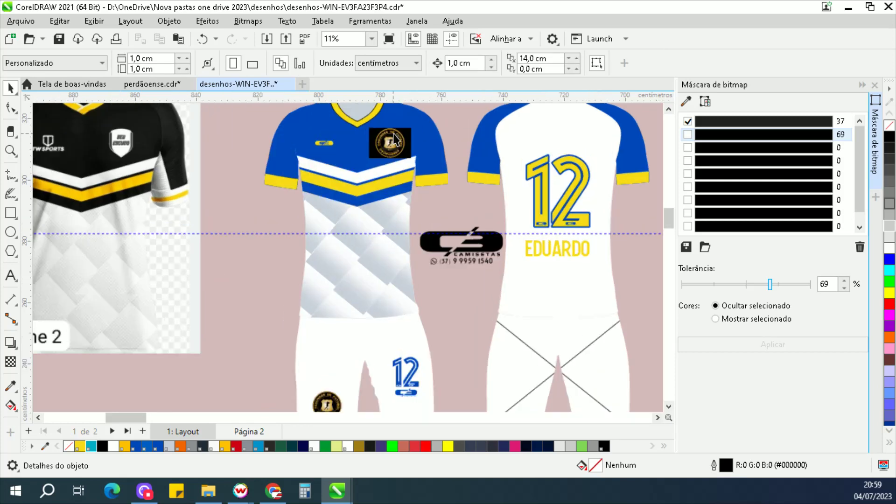
pyautogui.click(394, 139)
pyautogui.scroll(-2, 370, 200)
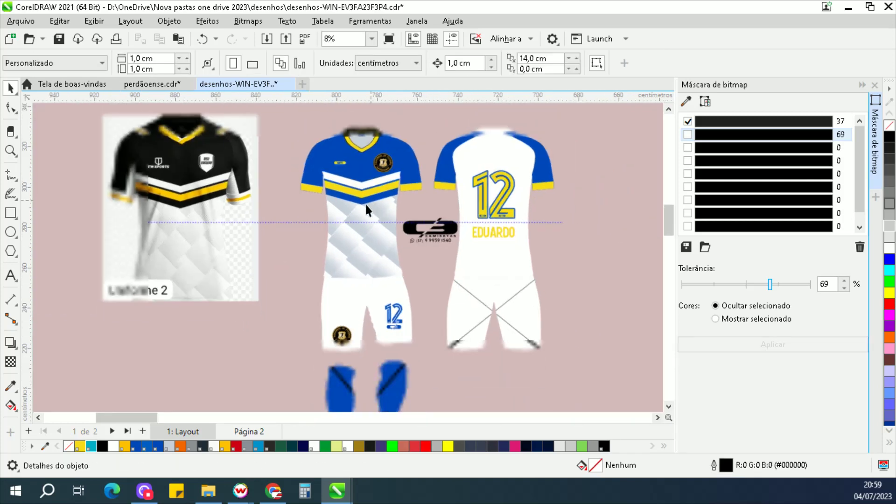
# - Draw a rectangle about 17.2 × 14.2 cm on the empty canvas, remove its outline, and place it inside the back shorts' PowerClip
pyautogui.scroll(-1, 354, 144)
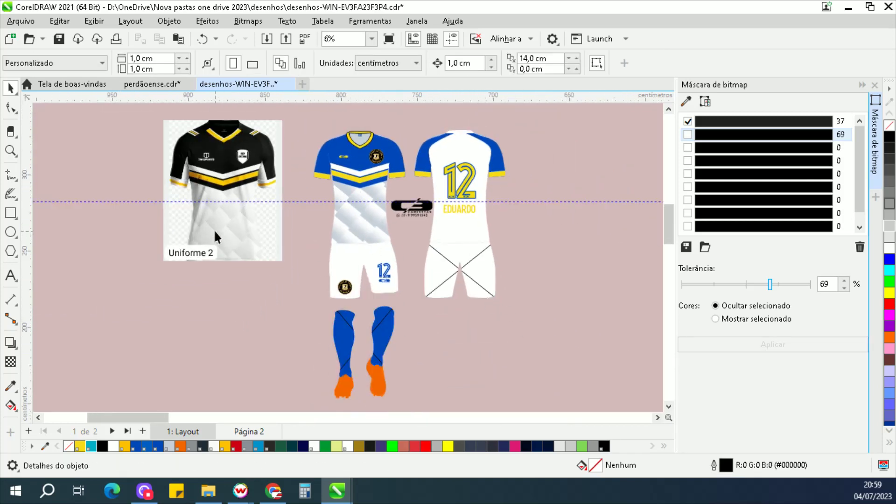
pyautogui.click(10, 213)
pyautogui.moveTo(160, 324)
pyautogui.mouseDown()
pyautogui.moveTo(193, 350)
pyautogui.moveTo(187, 347)
pyautogui.mouseUp()
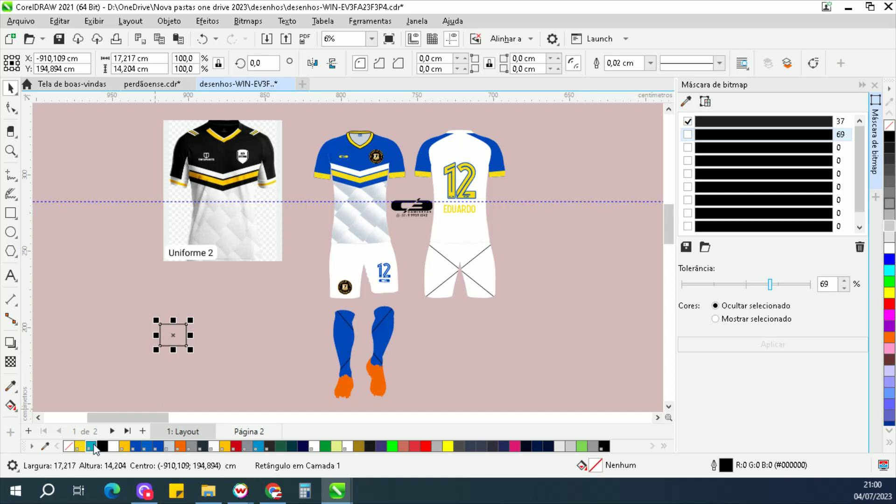
pyautogui.rightClick(69, 445)
pyautogui.click(443, 313)
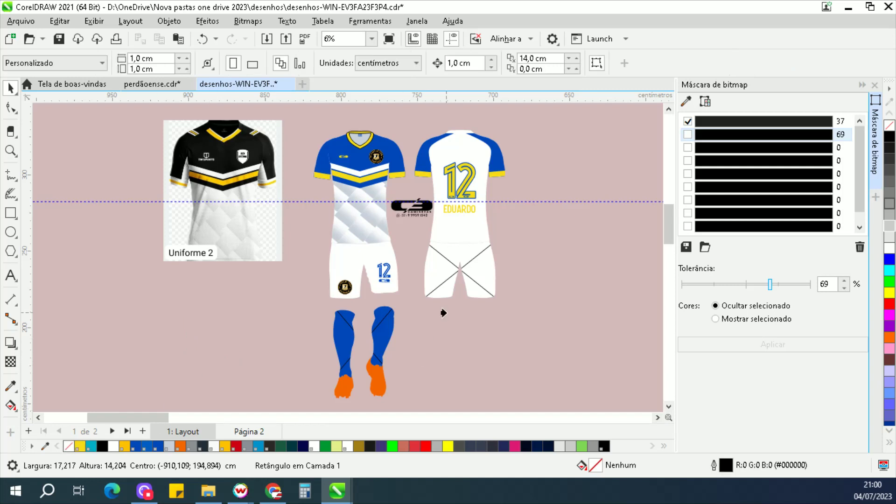
pyautogui.click(482, 266)
pyautogui.click(503, 255)
# - Try a grey #B3B3B3 outline on the grouped gradient pattern inside the front shirt's PowerClip, and undo it
pyautogui.click(378, 219)
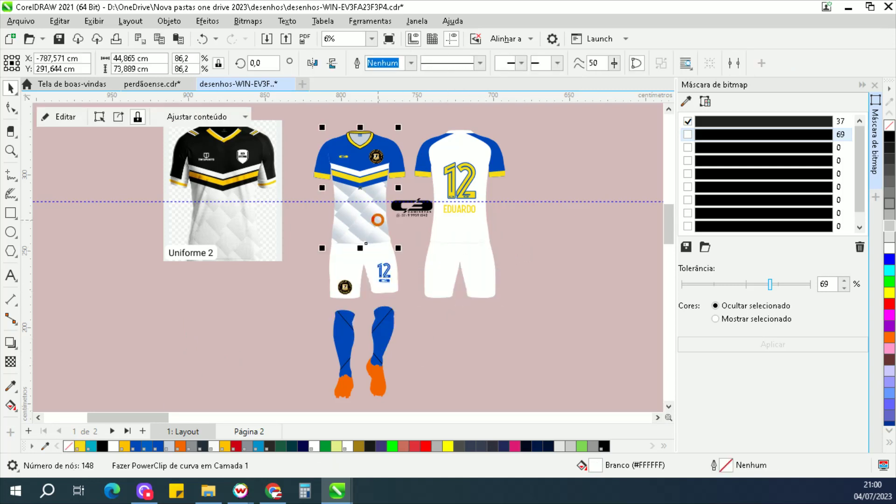
pyautogui.doubleClick(378, 220)
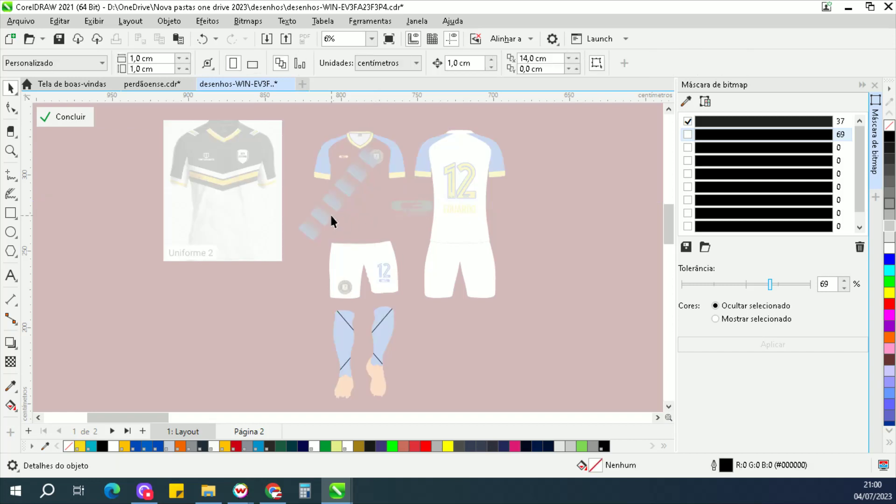
pyautogui.click(320, 248)
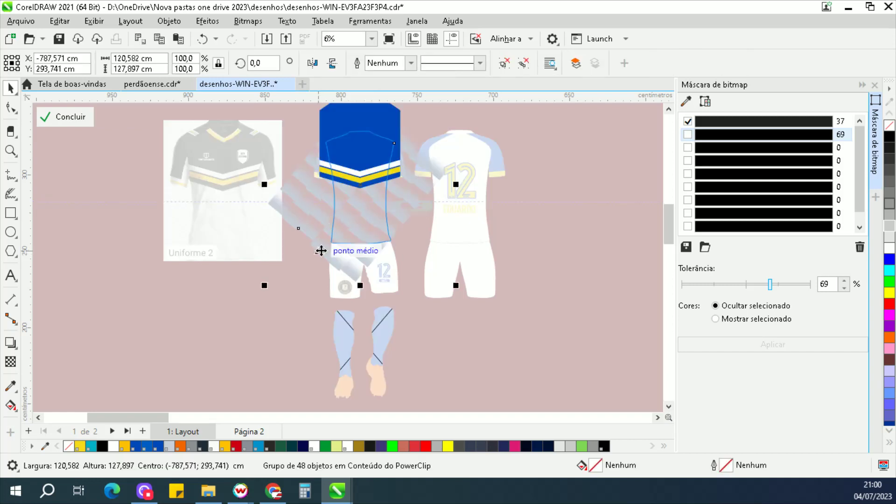
pyautogui.rightClick(890, 216)
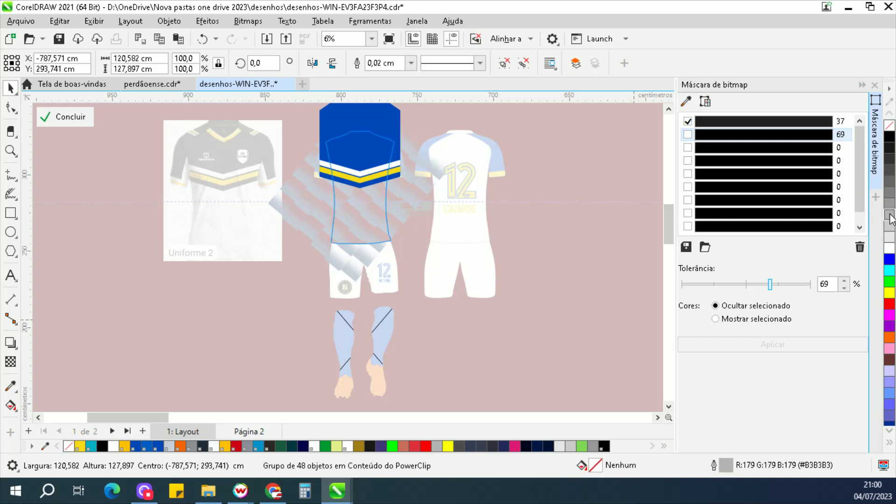
pyautogui.hotkey('ctrl', 'z')
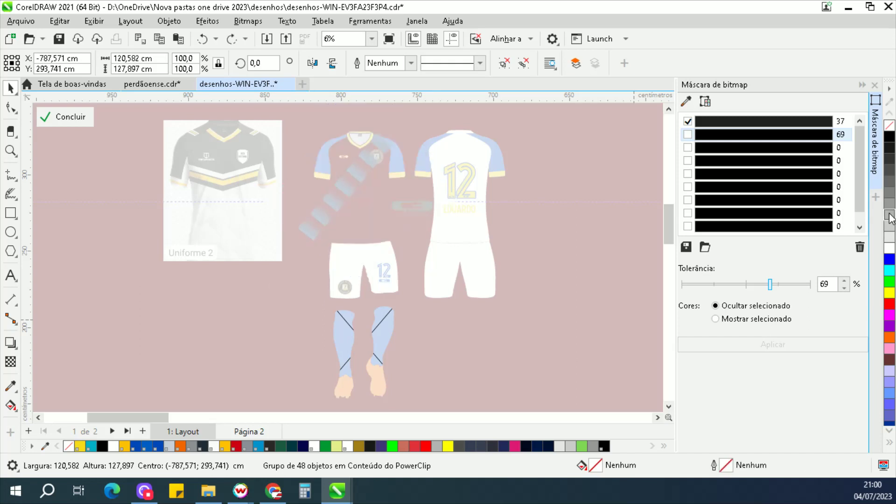
pyautogui.click(69, 152)
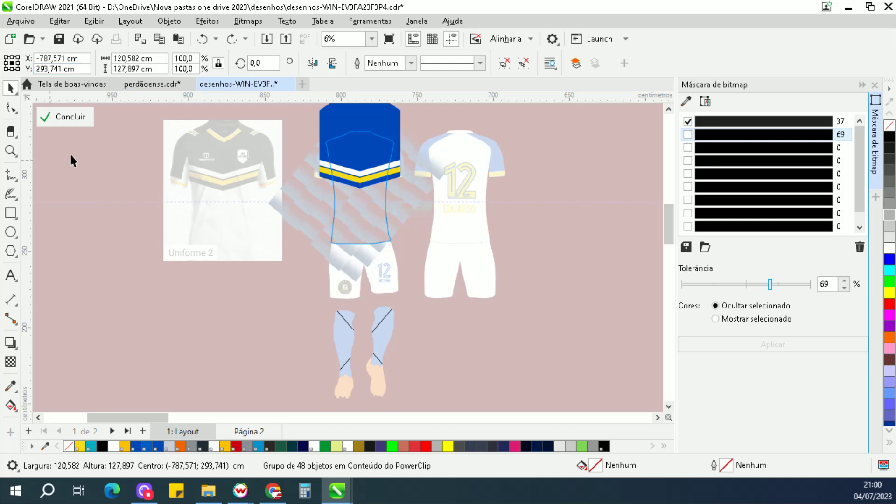
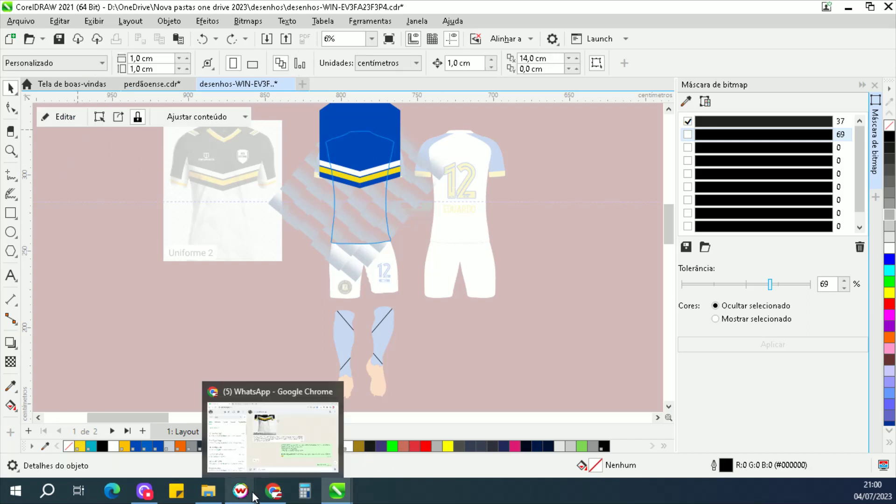
# - Switch to WhatsApp, re-read the customer's messages about the pattern detail for the shorts, and return to CorelDRAW
pyautogui.moveTo(280, 494)
pyautogui.click(289, 434)
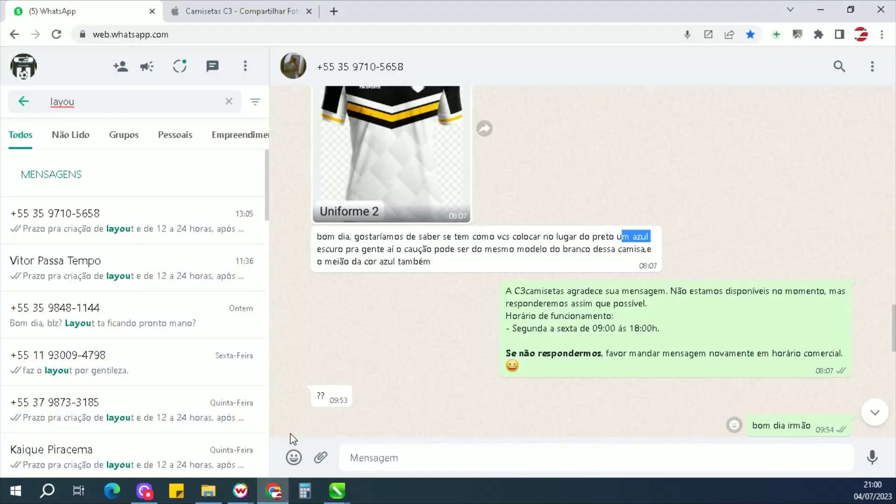
pyautogui.scroll(-10, 464, 303)
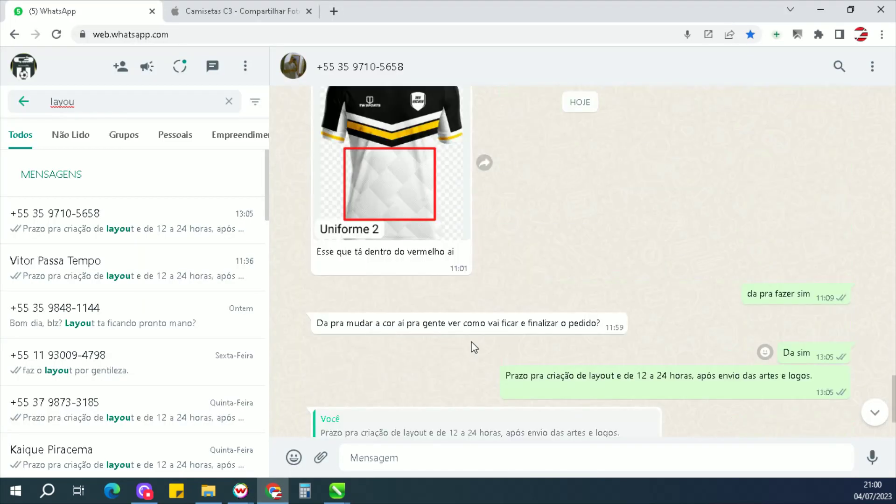
pyautogui.scroll(5, 472, 348)
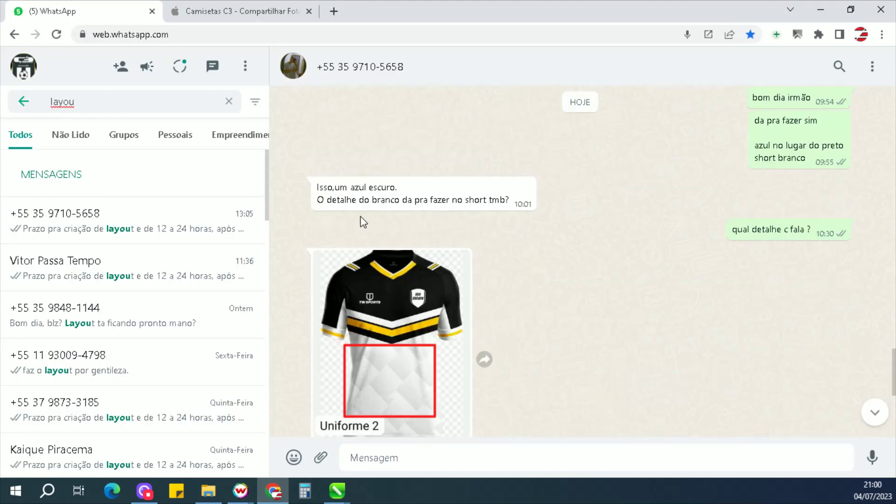
pyautogui.scroll(-4, 456, 254)
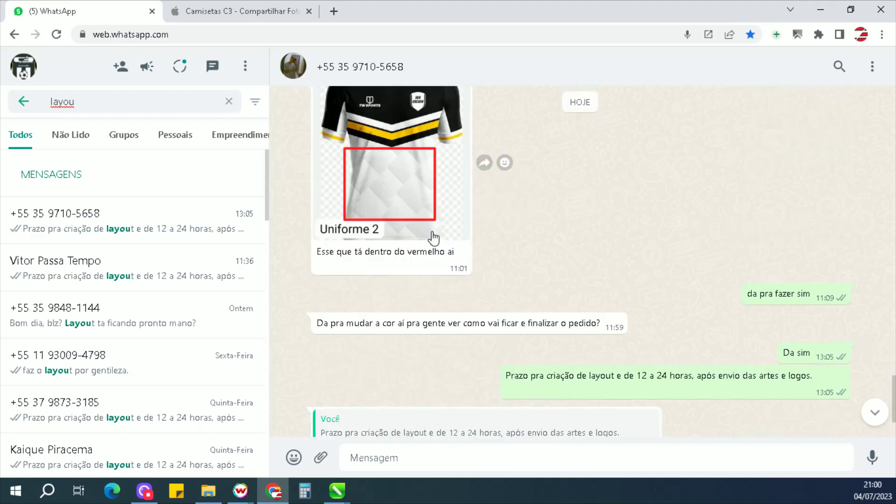
pyautogui.hotkey('alt', 'Tab')
pyautogui.click(438, 332)
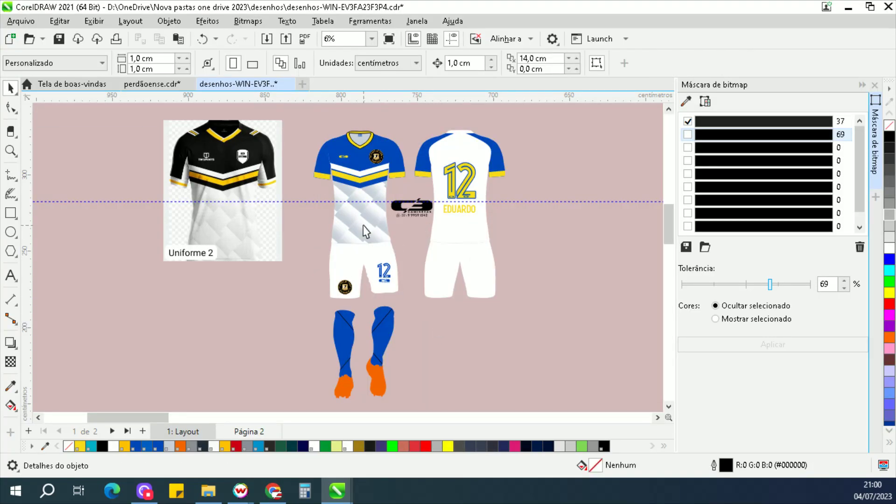
# - Duplicate the patterned front shirt body onto the empty canvas beside the back view and extract the copy's PowerClip contents
pyautogui.moveTo(370, 218); pyautogui.dragTo(584, 304)
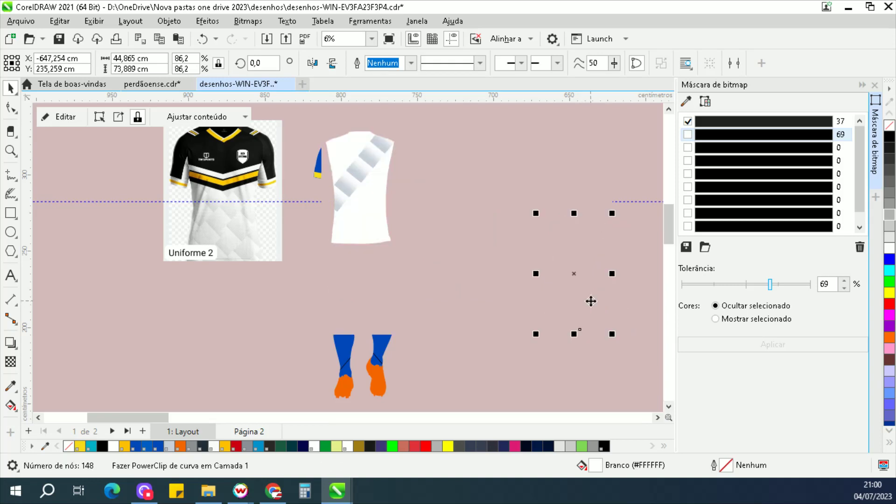
pyautogui.click(562, 357)
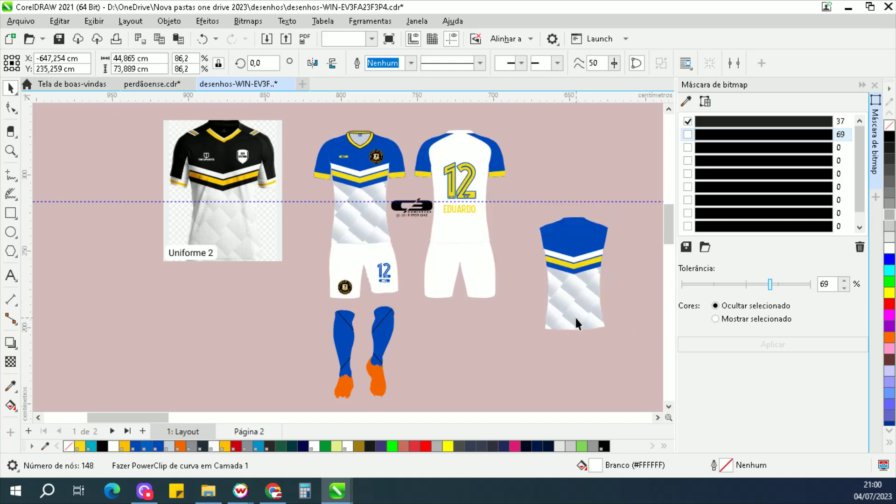
pyautogui.click(576, 318)
pyautogui.hotkey('alt', 'x')
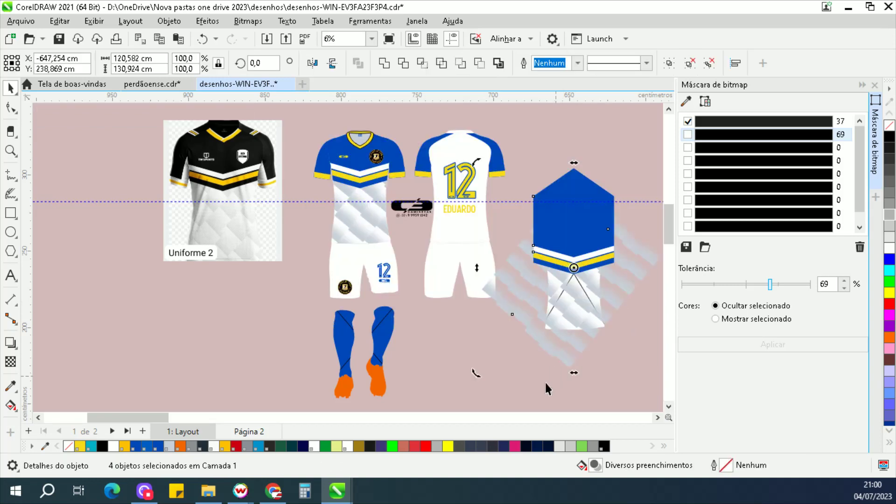
# - Cut the grouped gradient pattern from the extracted copy to the clipboard and delete the leftover shirt pieces
pyautogui.click(545, 381)
pyautogui.click(539, 311)
pyautogui.click(539, 312)
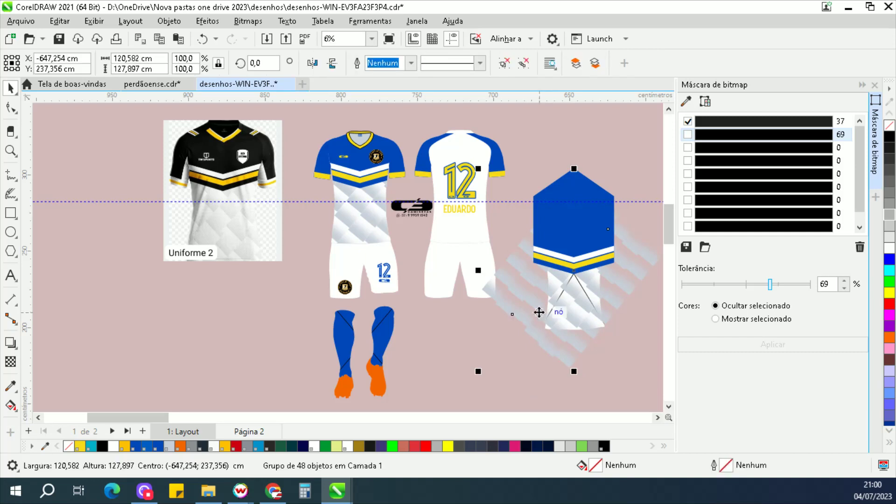
pyautogui.press('Delete')
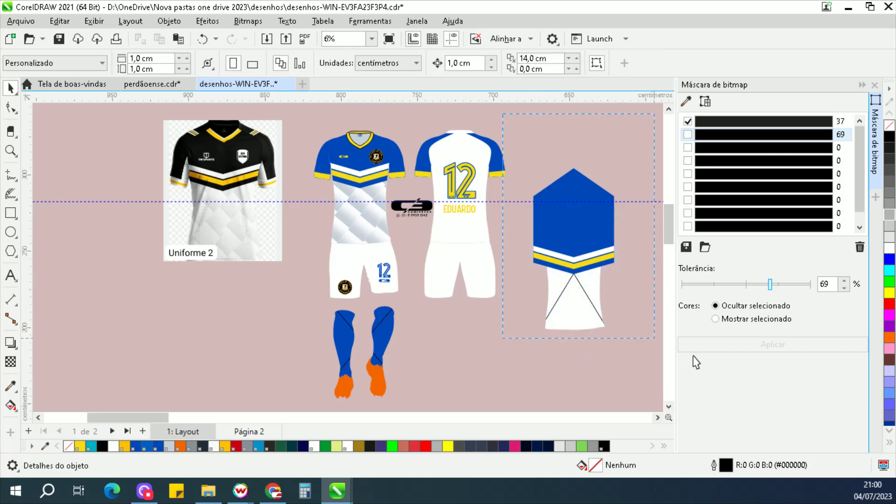
pyautogui.moveTo(693, 356); pyautogui.dragTo(618, 390)
pyautogui.press('Delete')
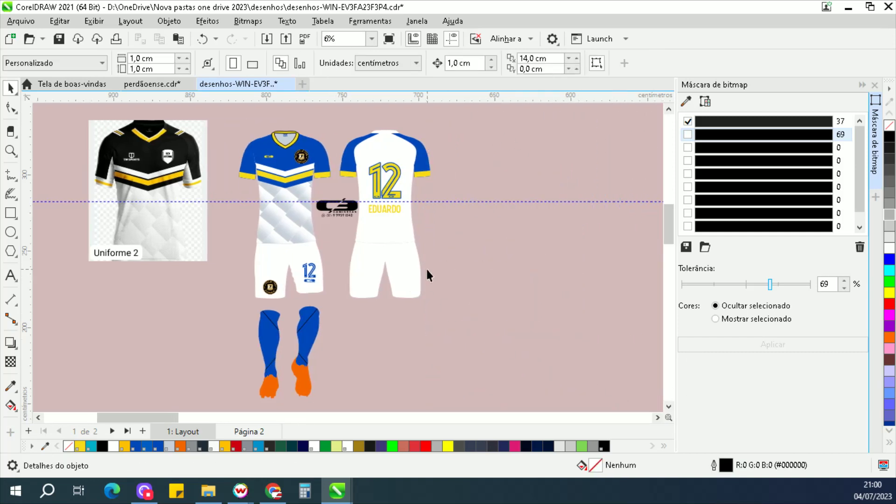
# - Paste the gradient pattern inside the back shorts' PowerClip and move it so it covers both legs
pyautogui.click(414, 267)
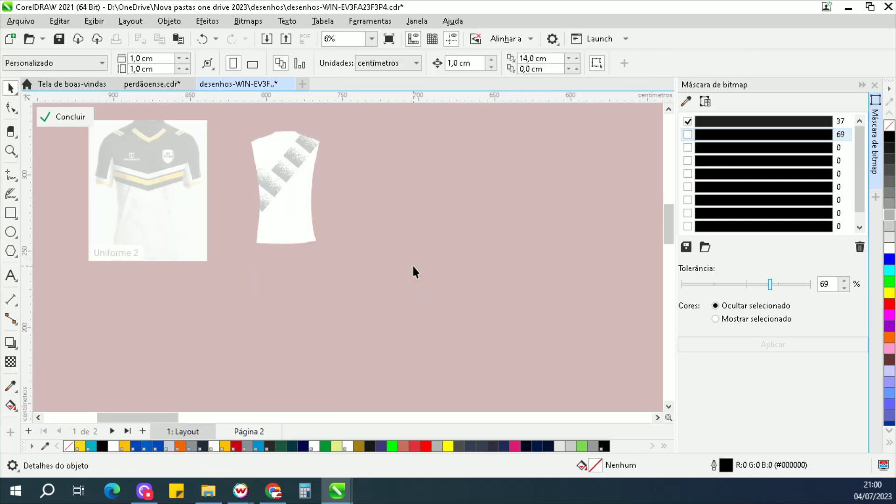
pyautogui.click(525, 278)
pyautogui.moveTo(516, 279); pyautogui.dragTo(415, 281)
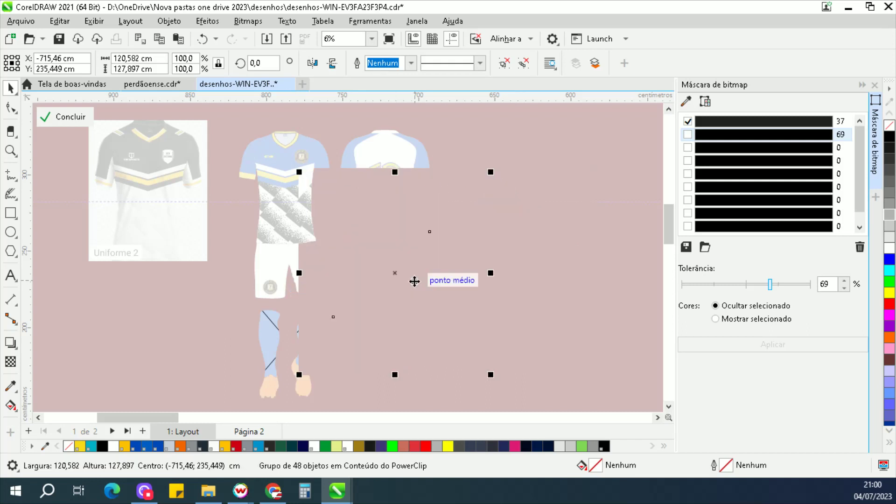
pyautogui.click(83, 120)
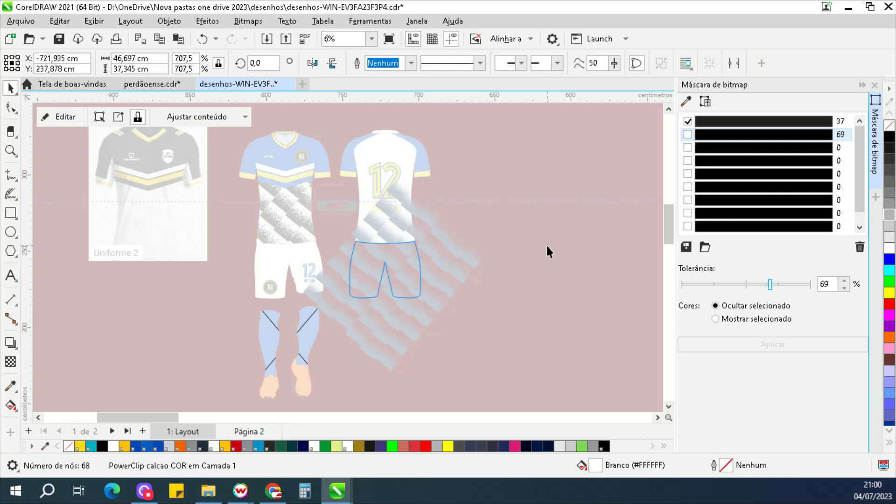
pyautogui.click(546, 246)
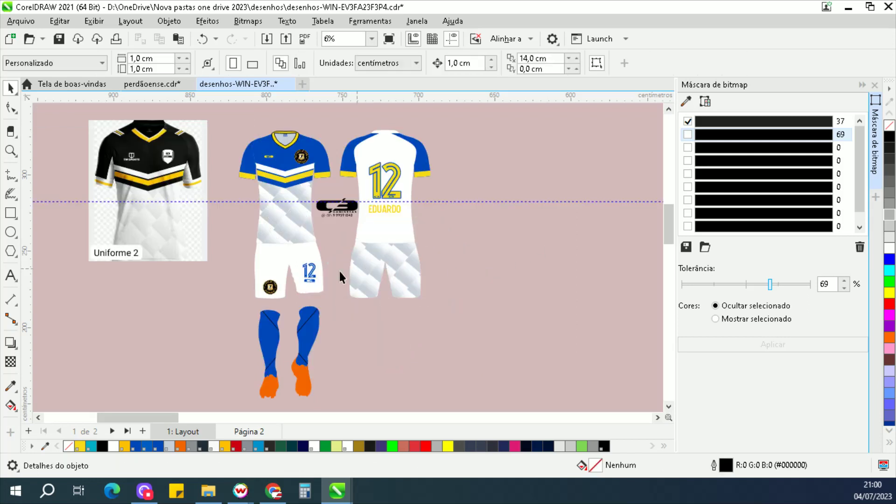
# - Paste the gradient pattern inside the front shorts' PowerClip, cover both legs with it, and bring the round crest in front
pyautogui.doubleClick(273, 257)
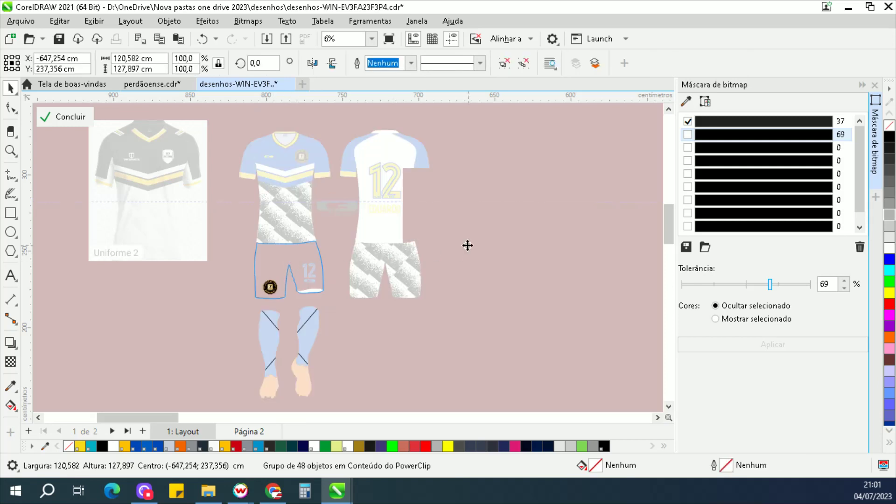
pyautogui.moveTo(474, 240); pyautogui.dragTo(286, 243)
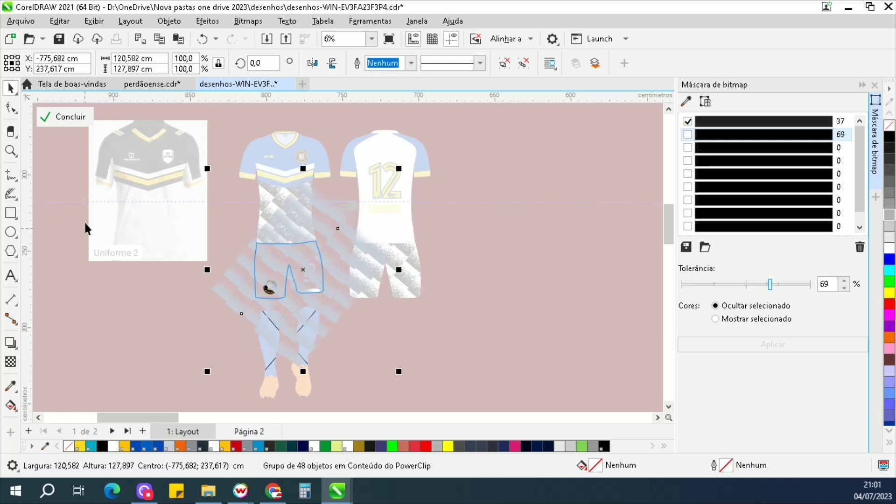
pyautogui.moveTo(80, 250); pyautogui.dragTo(372, 330)
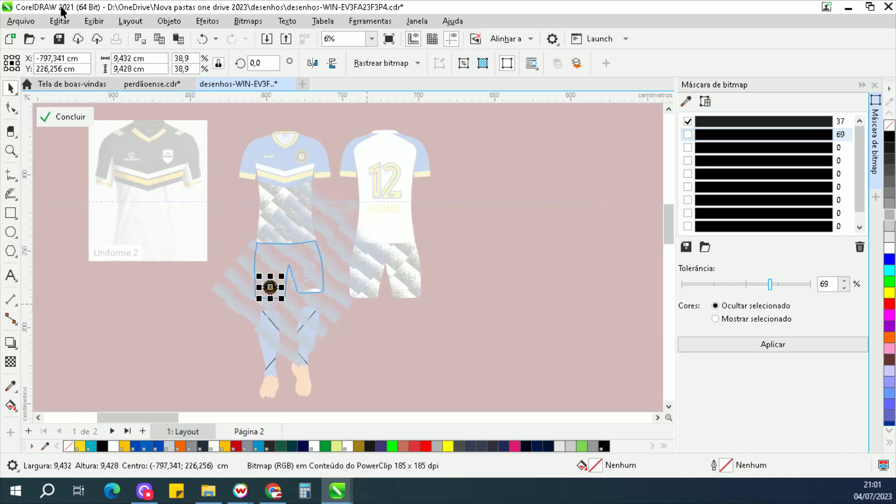
pyautogui.click(77, 115)
pyautogui.click(510, 279)
# - Replace the socks' PowerClip contents with an outline-free rectangle about 12.5 × 18.9 cm and save the document
pyautogui.click(11, 213)
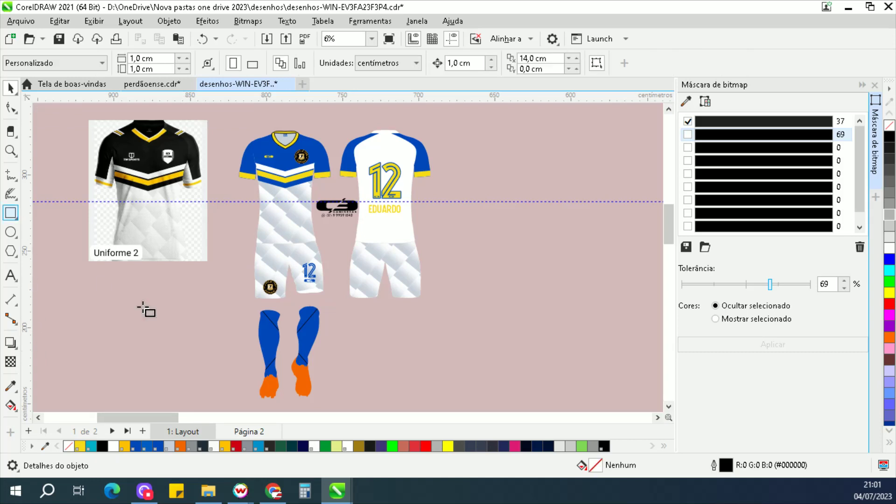
pyautogui.moveTo(144, 307); pyautogui.dragTo(164, 337)
pyautogui.press('space')
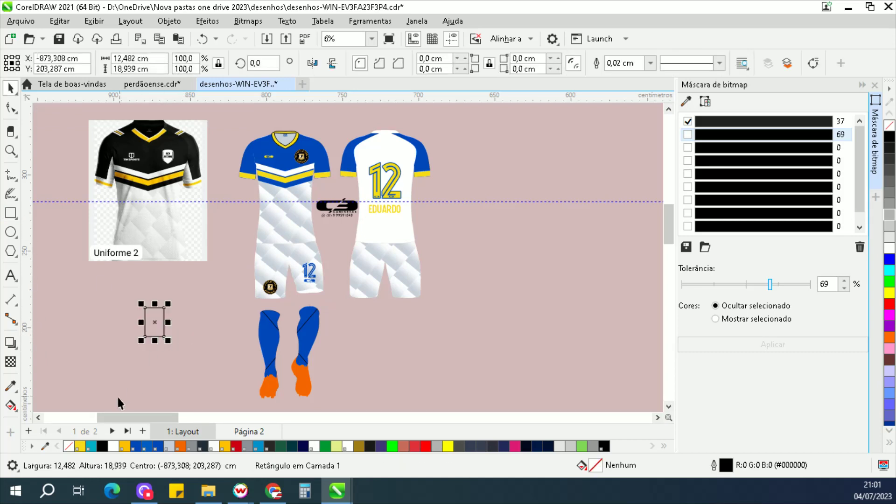
pyautogui.rightClick(71, 447)
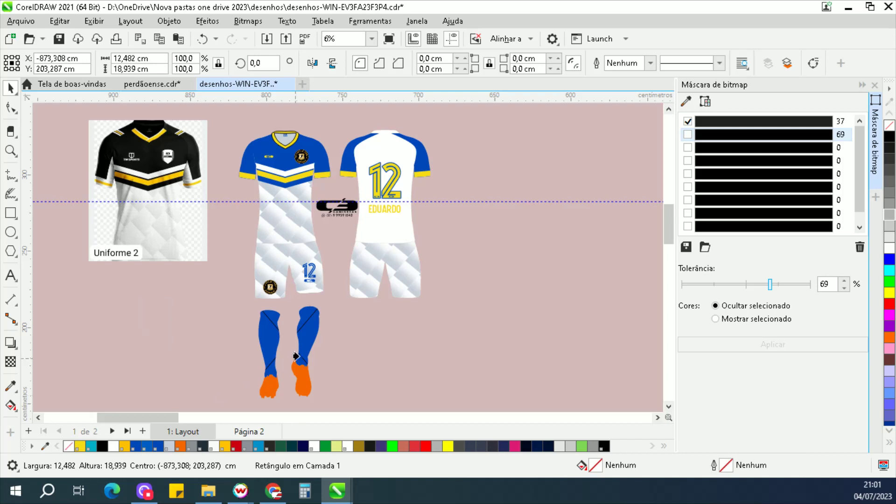
pyautogui.click(269, 344)
pyautogui.click(363, 340)
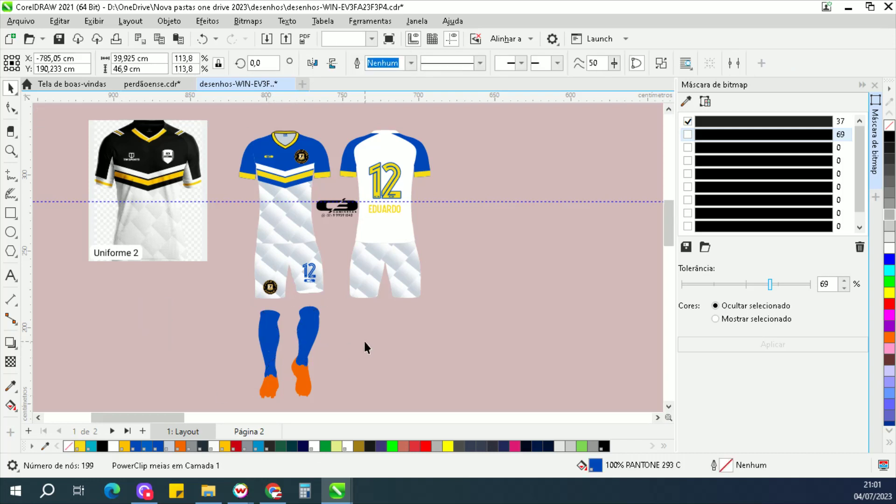
pyautogui.scroll(-1, 363, 340)
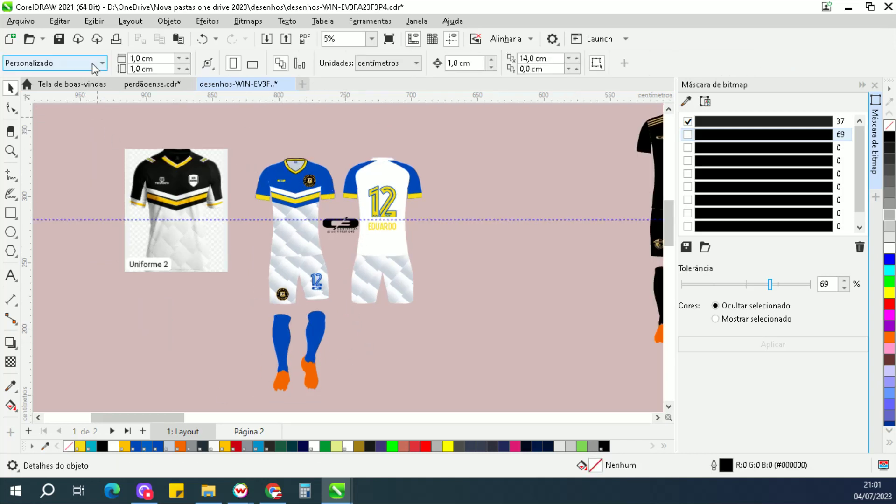
pyautogui.click(64, 42)
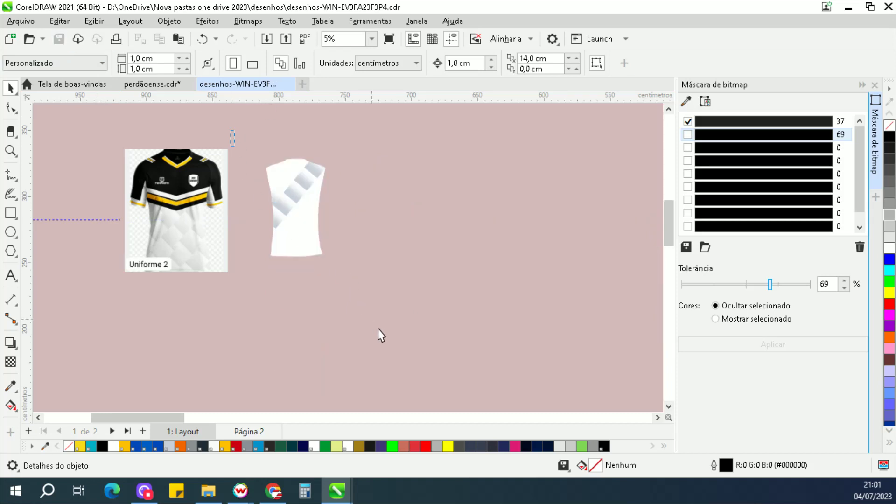
# - Copy the grey radial-gradient background rectangle from the white-and-black uniform layout to the empty canvas beside the reference shirt image
pyautogui.moveTo(421, 376); pyautogui.dragTo(457, 395)
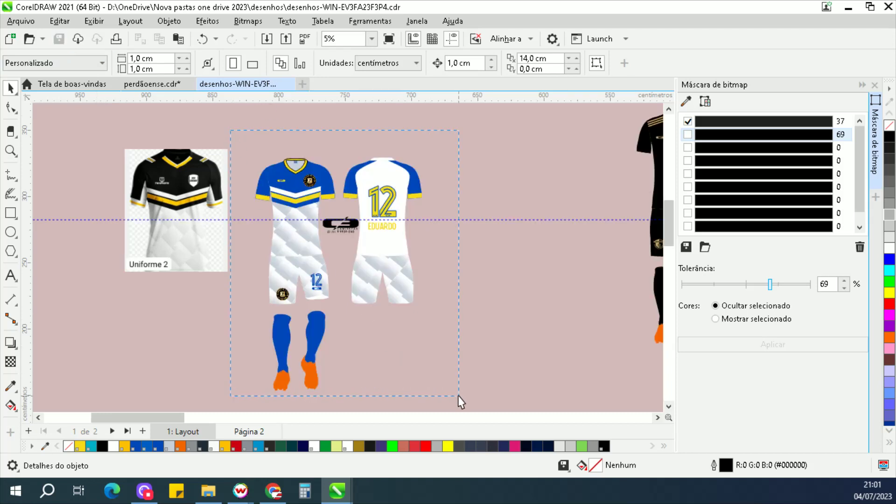
pyautogui.scroll(-1, 429, 282)
pyautogui.scroll(-2, 354, 235)
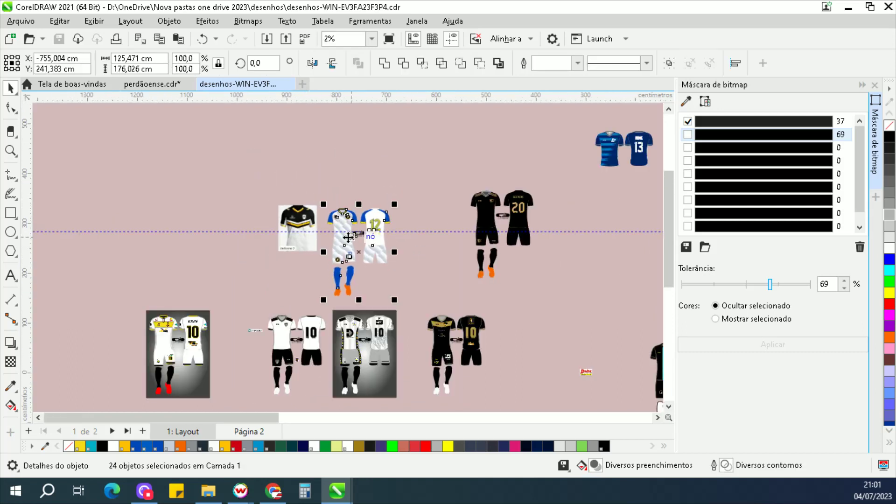
pyautogui.moveTo(197, 389); pyautogui.dragTo(227, 251)
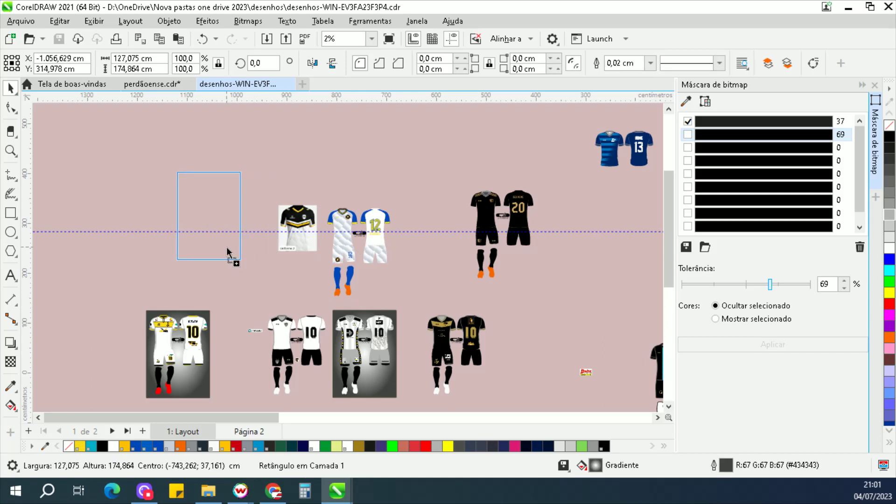
pyautogui.scroll(2, 376, 245)
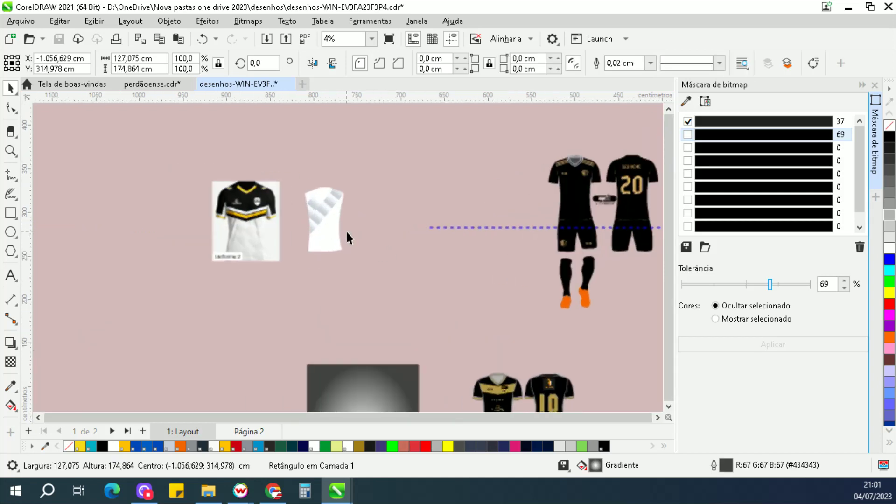
pyautogui.scroll(-1, 335, 239)
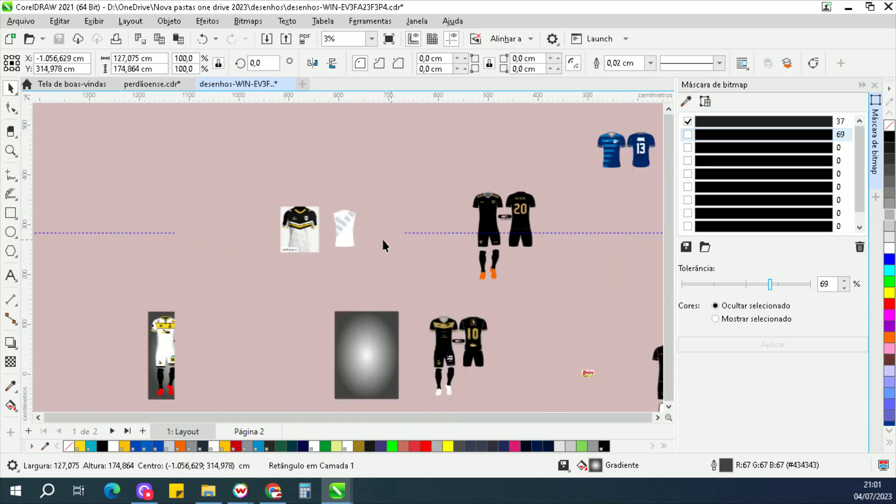
pyautogui.scroll(-1, 231, 231)
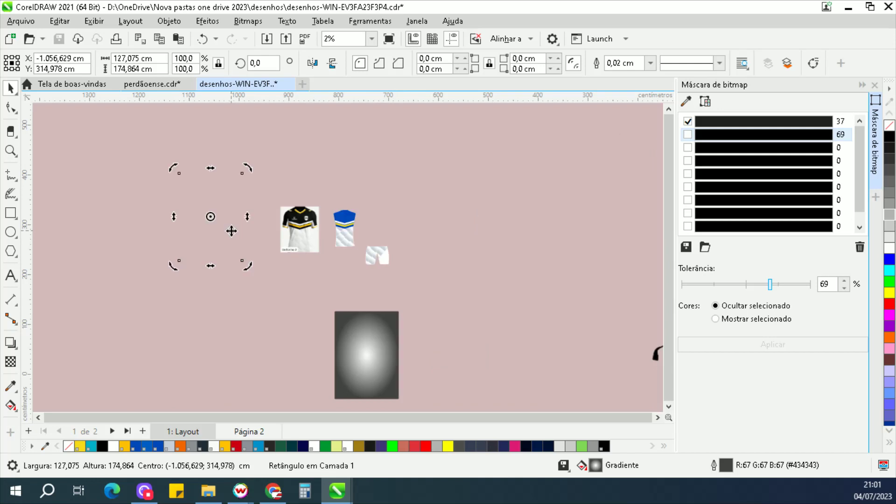
pyautogui.click(351, 158)
# - Centre the copied gradient background rectangle horizontally and vertically on the black logo between the blue-and-white uniform's front and back views
pyautogui.click(222, 227)
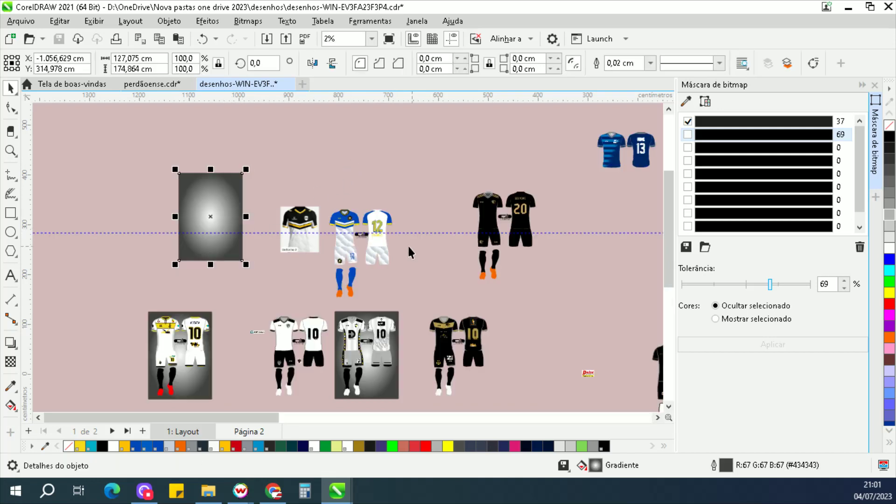
pyautogui.click(363, 236)
pyautogui.click(363, 236)
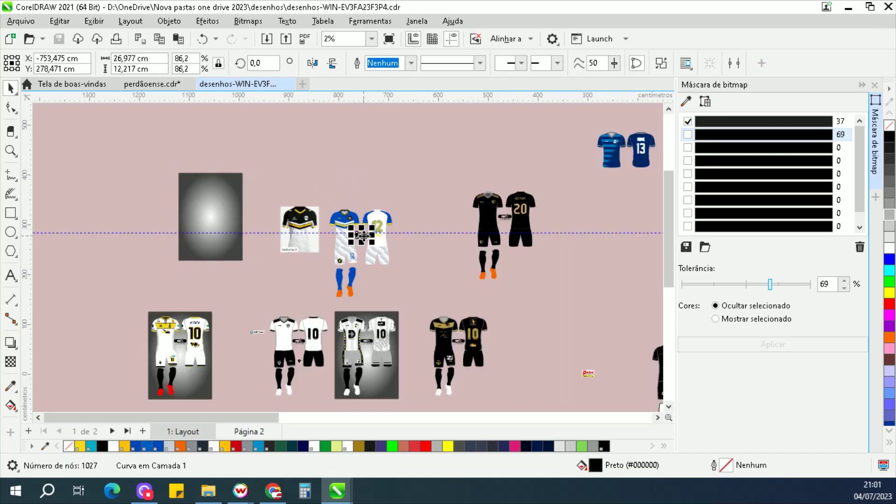
pyautogui.click(239, 223)
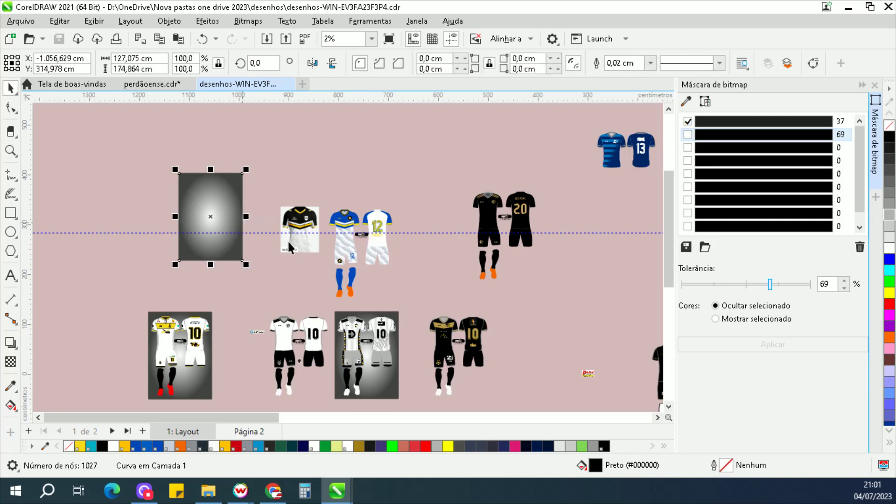
pyautogui.keyDown('shift'); pyautogui.click(367, 236); pyautogui.keyUp('shift')
pyautogui.press('c')
pyautogui.press('e')
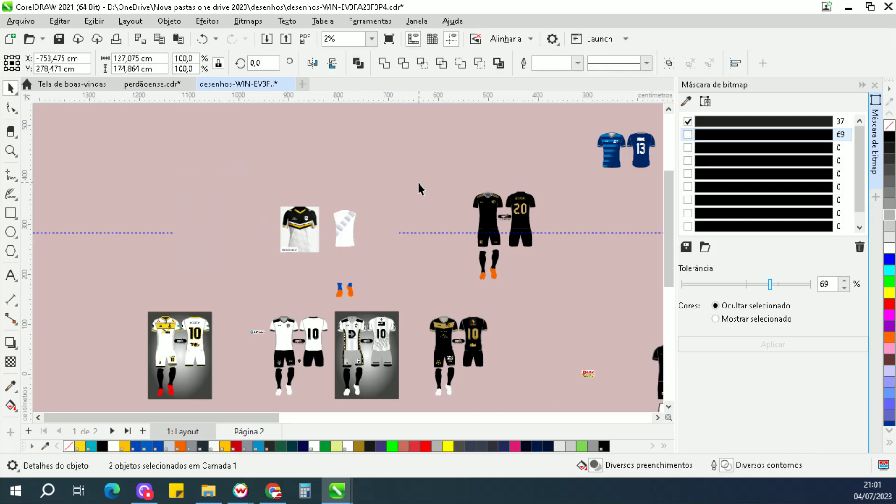
pyautogui.scroll(1, 360, 283)
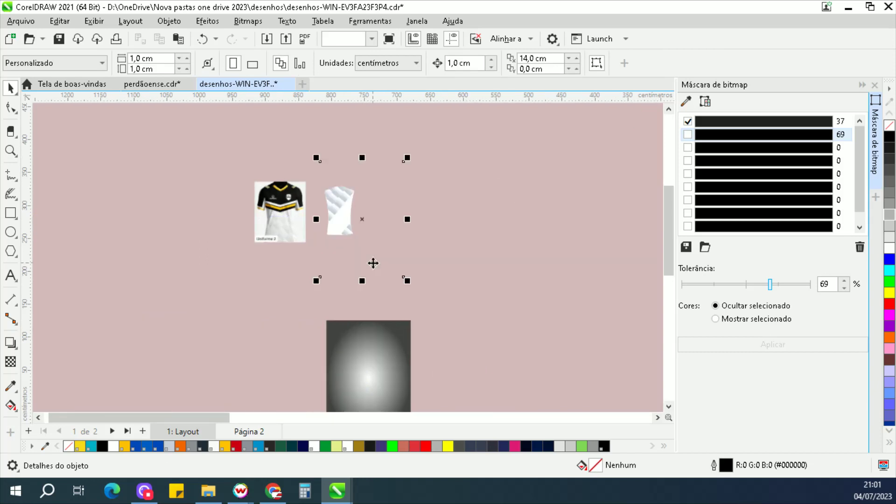
# - Extend the gradient background's lower edge past the socks to a height of about 223.6 cm and send it behind the uniform
pyautogui.scroll(1, 371, 267)
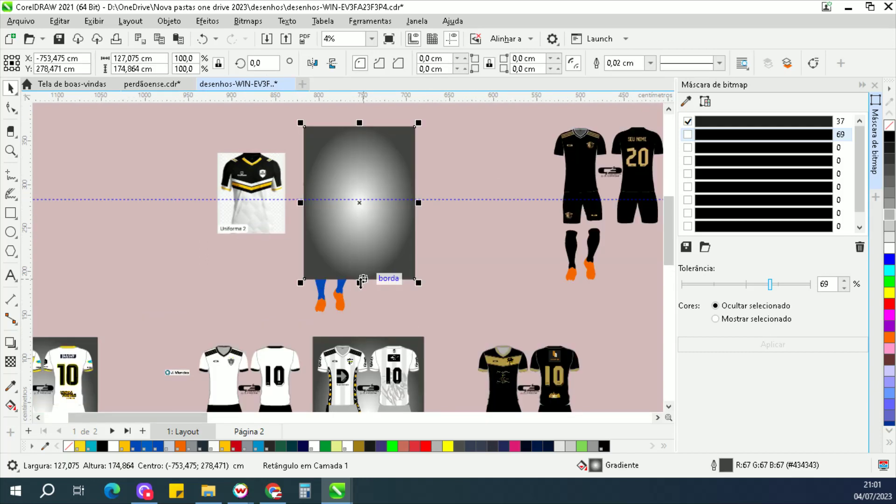
pyautogui.moveTo(361, 282); pyautogui.dragTo(356, 327)
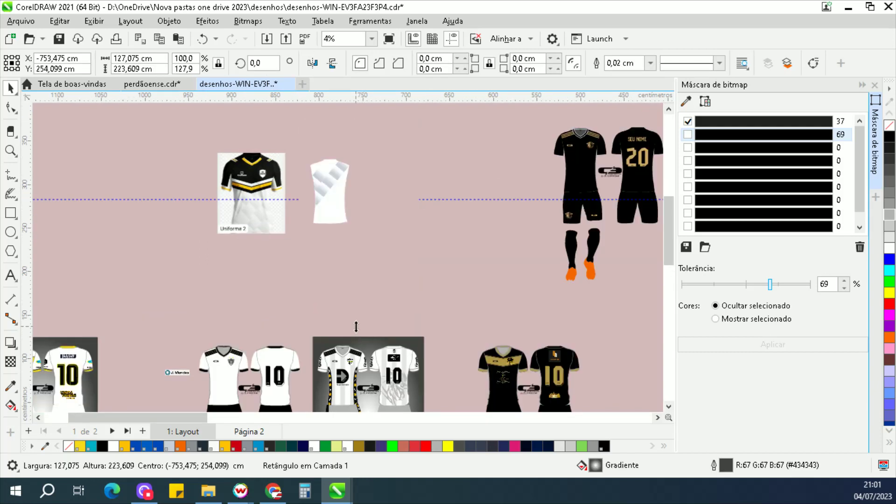
pyautogui.hotkey('shift', 'pagedown')
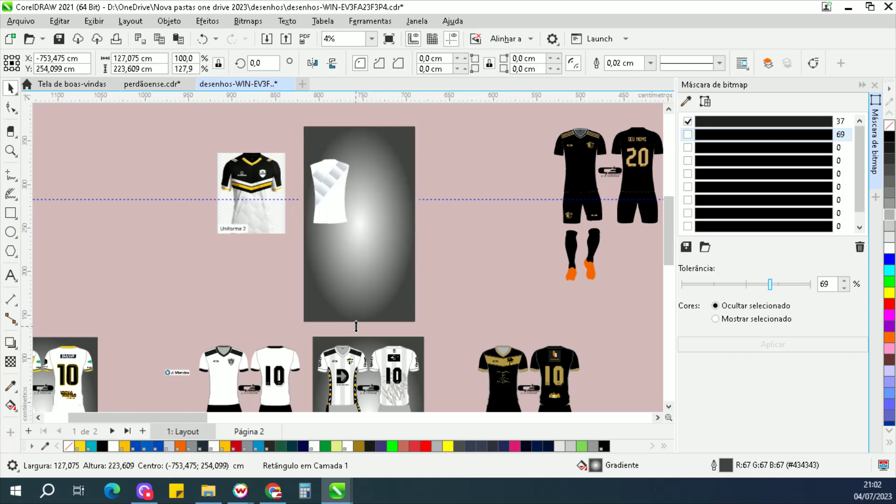
pyautogui.click(452, 234)
# - Shorten the gradient background from its upper and lower edges to fit closely around the uniform, about 183.4 cm high
pyautogui.click(366, 139)
pyautogui.scroll(1, 366, 138)
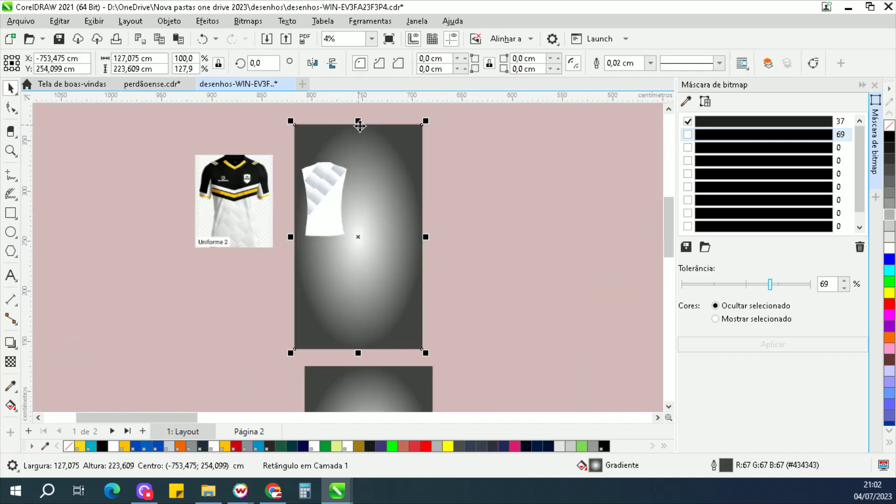
pyautogui.moveTo(358, 121); pyautogui.dragTo(354, 152)
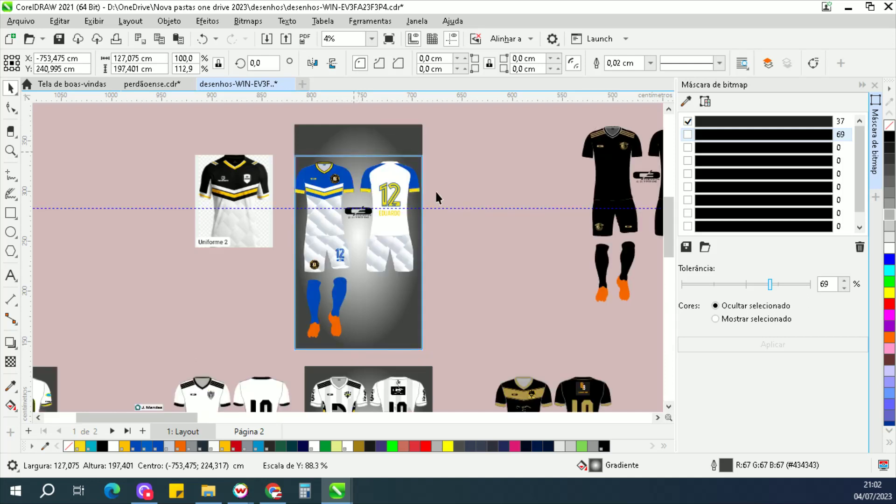
pyautogui.click(480, 171)
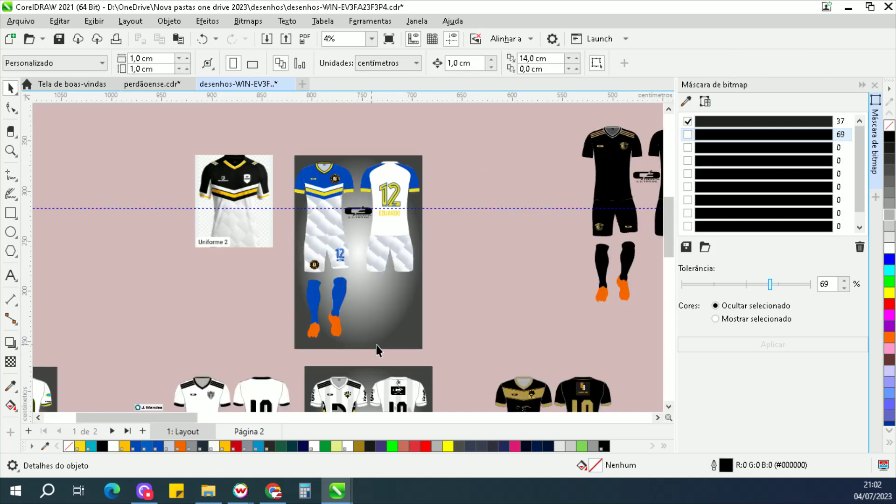
pyautogui.click(375, 346)
pyautogui.scroll(1, 364, 350)
pyautogui.moveTo(360, 354); pyautogui.dragTo(363, 341)
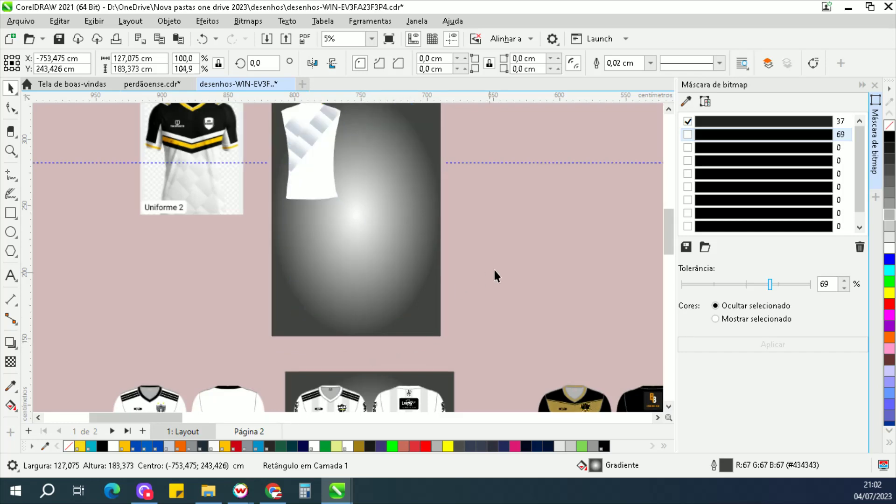
pyautogui.scroll(-1, 340, 296)
pyautogui.press('Escape')
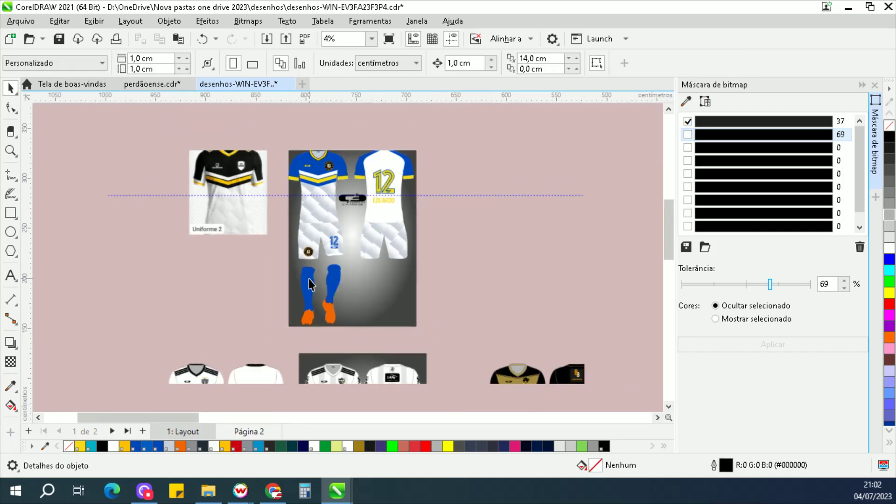
# - Select the whole blue, white and yellow uniform layout together with its gradient background
pyautogui.moveTo(273, 125); pyautogui.dragTo(440, 352)
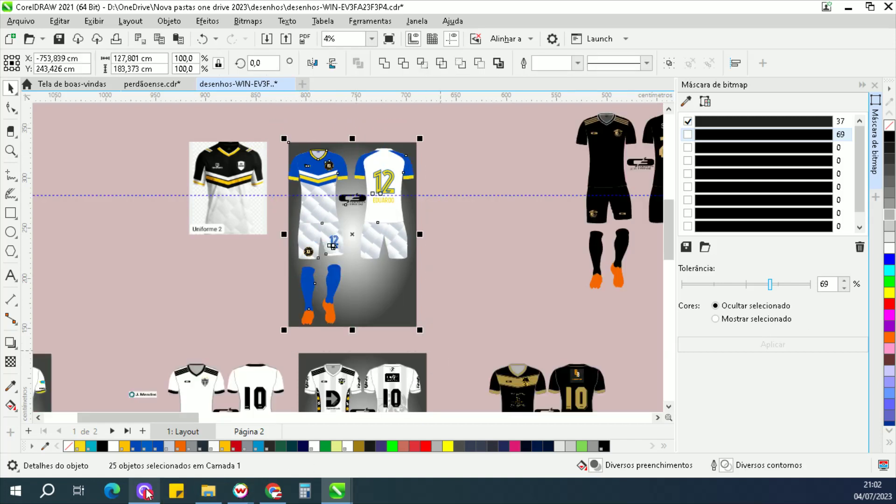